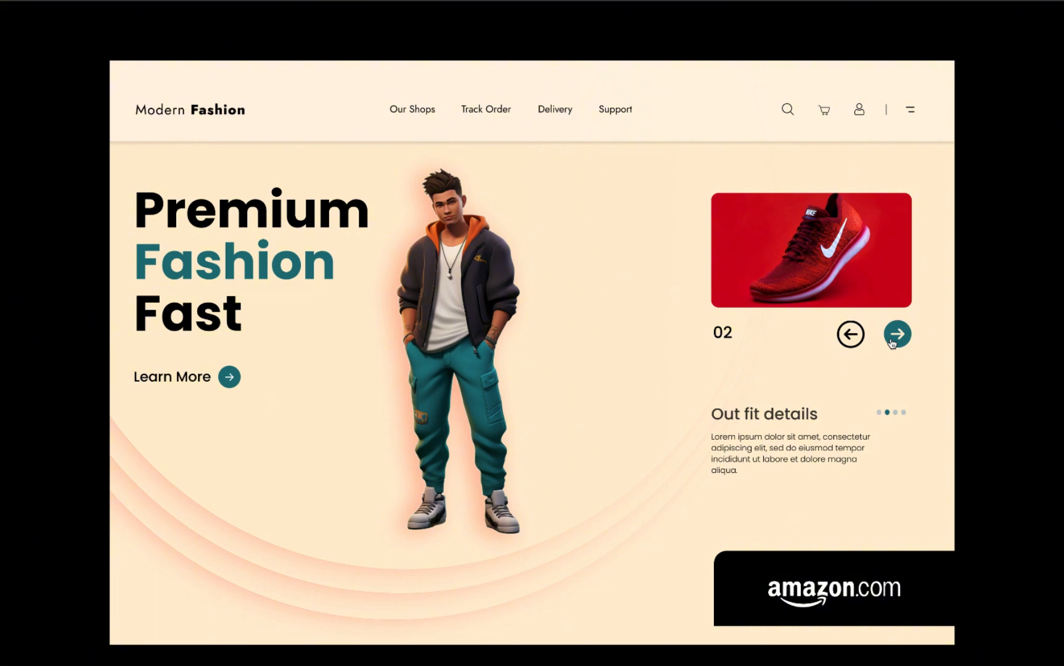
# Step: Cycle repeatedly through the product carousel slides in the prototype preview using the forward arrow
pyautogui.click(892, 343)
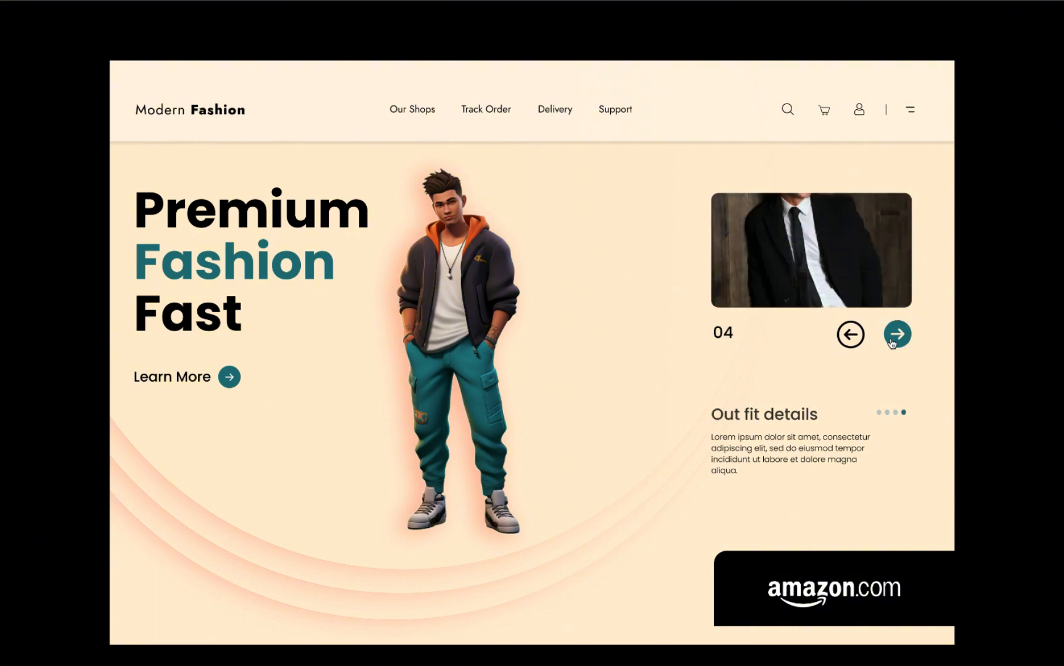
pyautogui.click(893, 343)
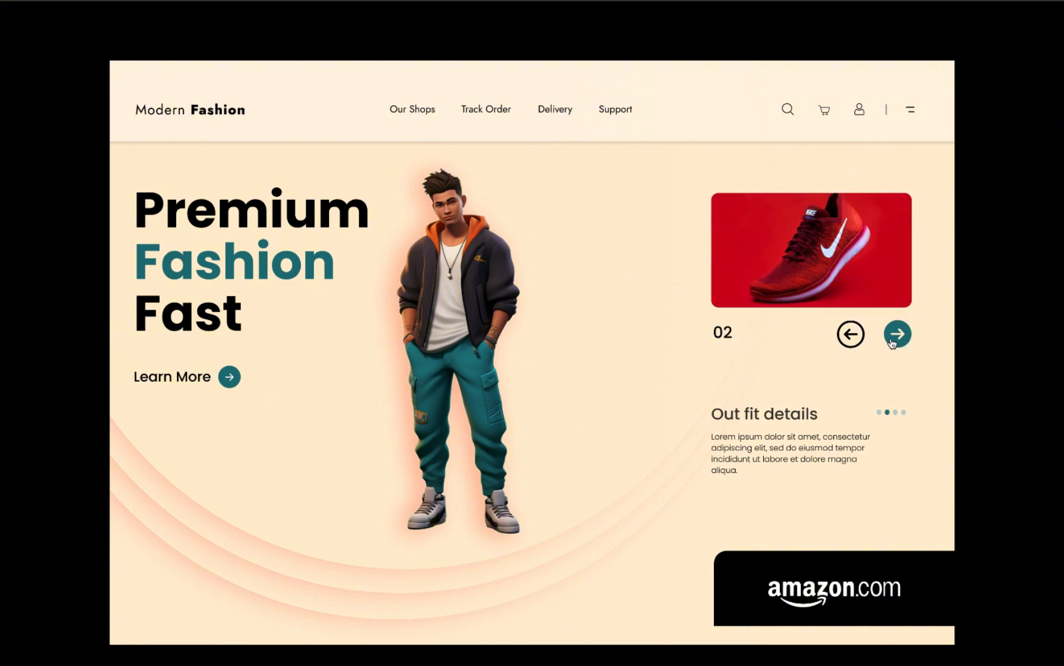
pyautogui.click(893, 343)
pyautogui.click(892, 343)
pyautogui.click(892, 343)
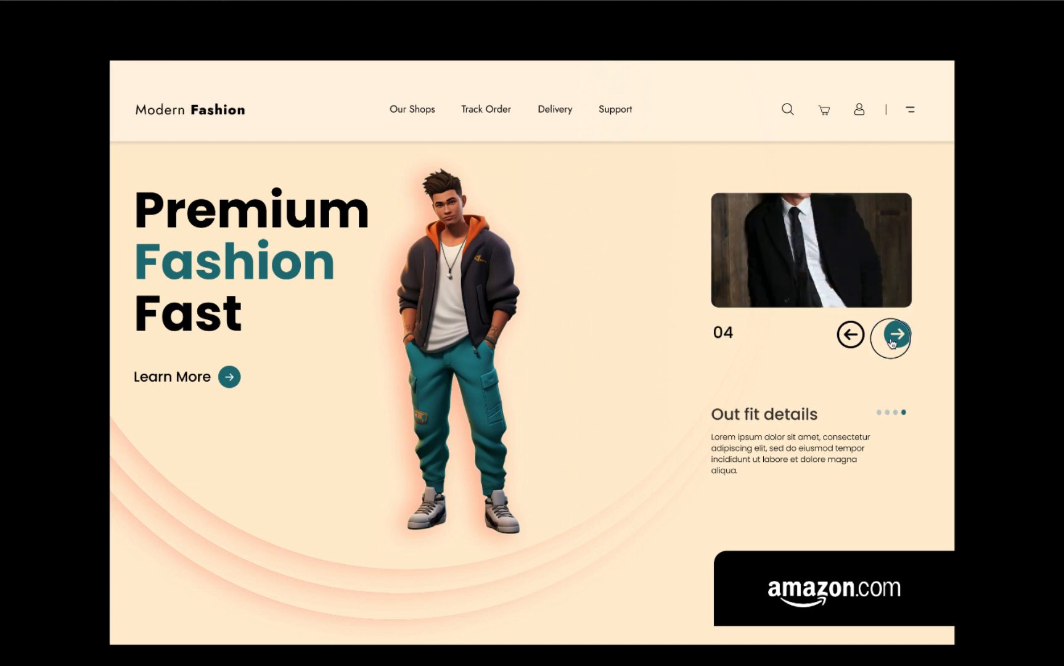
pyautogui.click(893, 342)
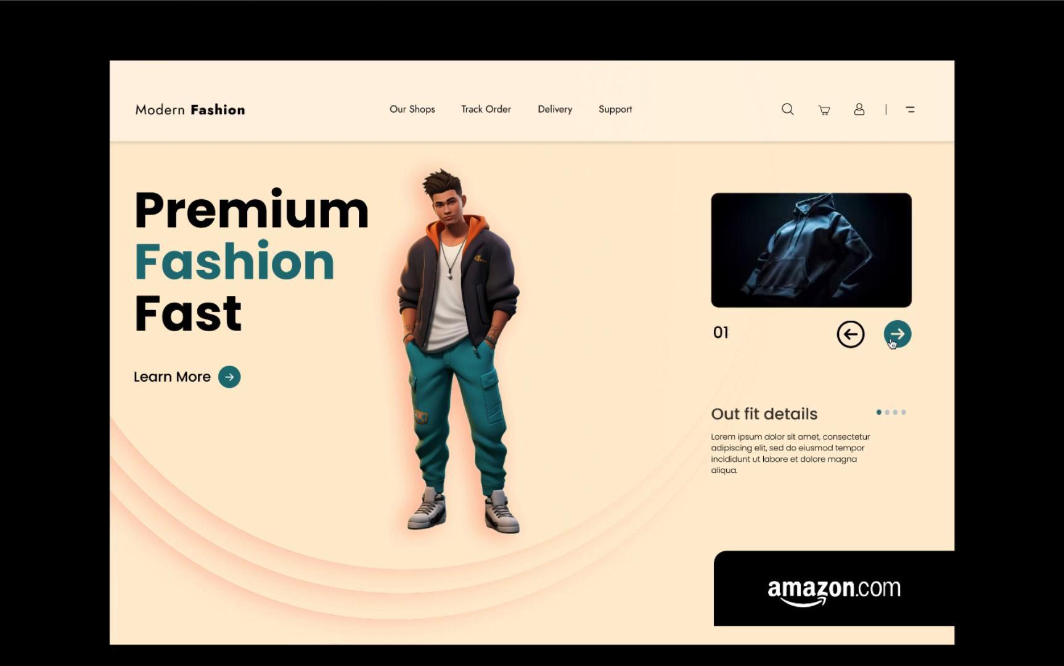
pyautogui.click(892, 343)
pyautogui.click(892, 343)
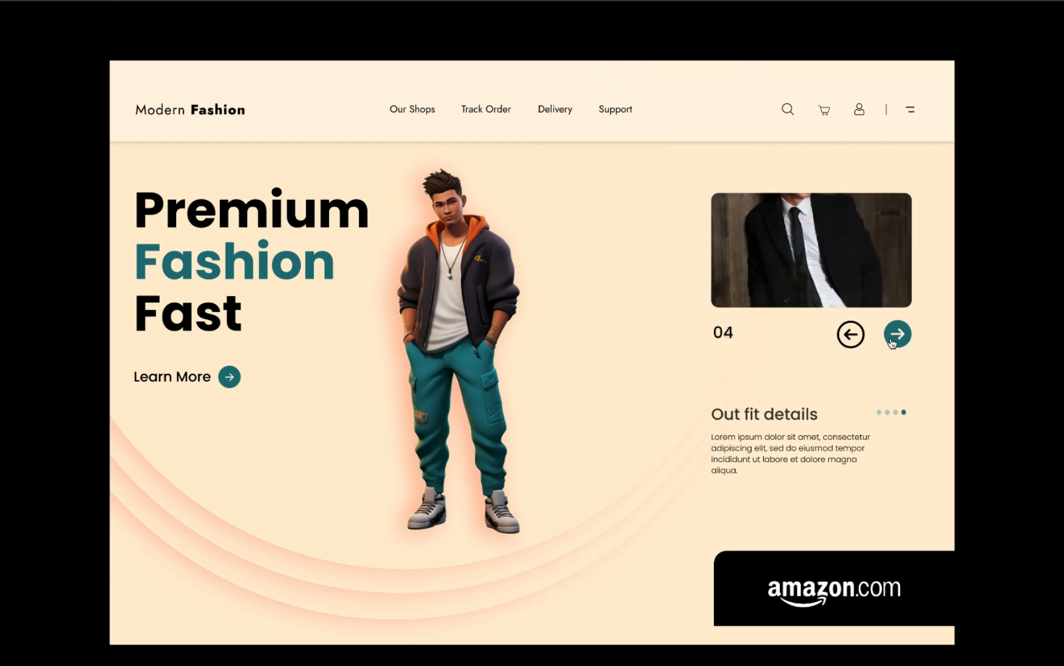
pyautogui.click(893, 343)
pyautogui.click(892, 343)
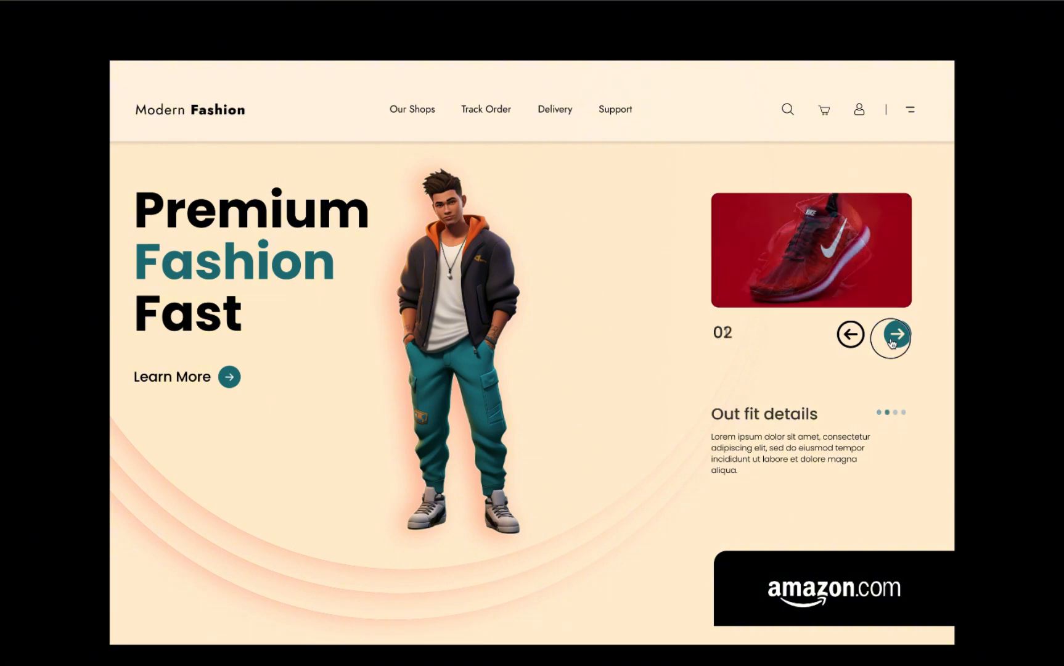
pyautogui.click(892, 343)
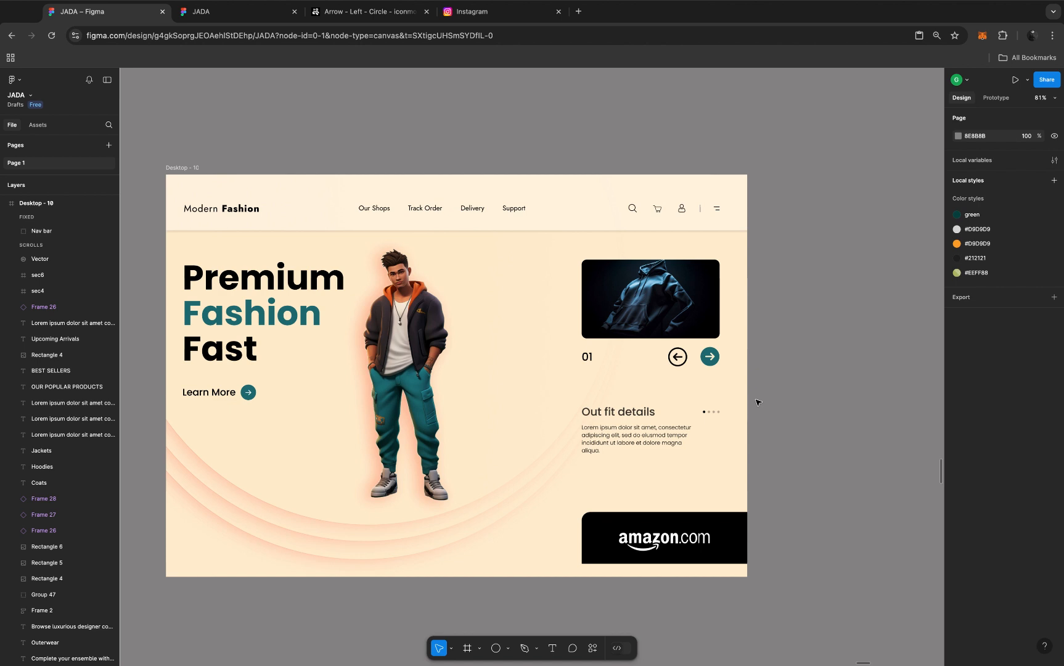
# Step: Examine the carousel's slide number, arrow buttons and pagination dots in the Desktop - 10 frame
pyautogui.scroll(5, 758, 402)
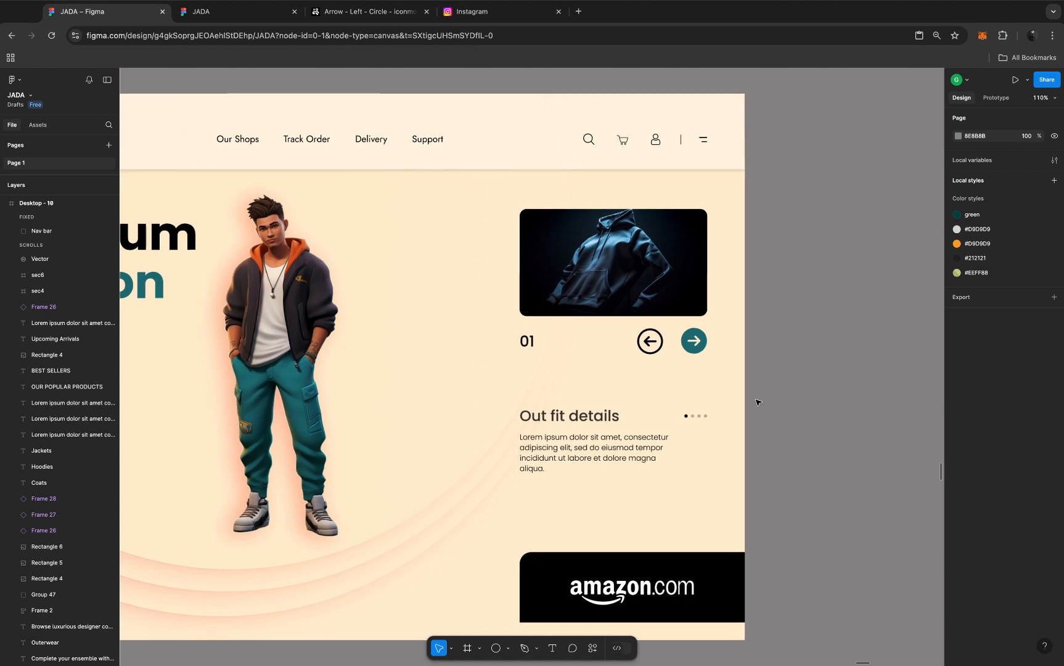
pyautogui.hscroll(-2, 758, 402)
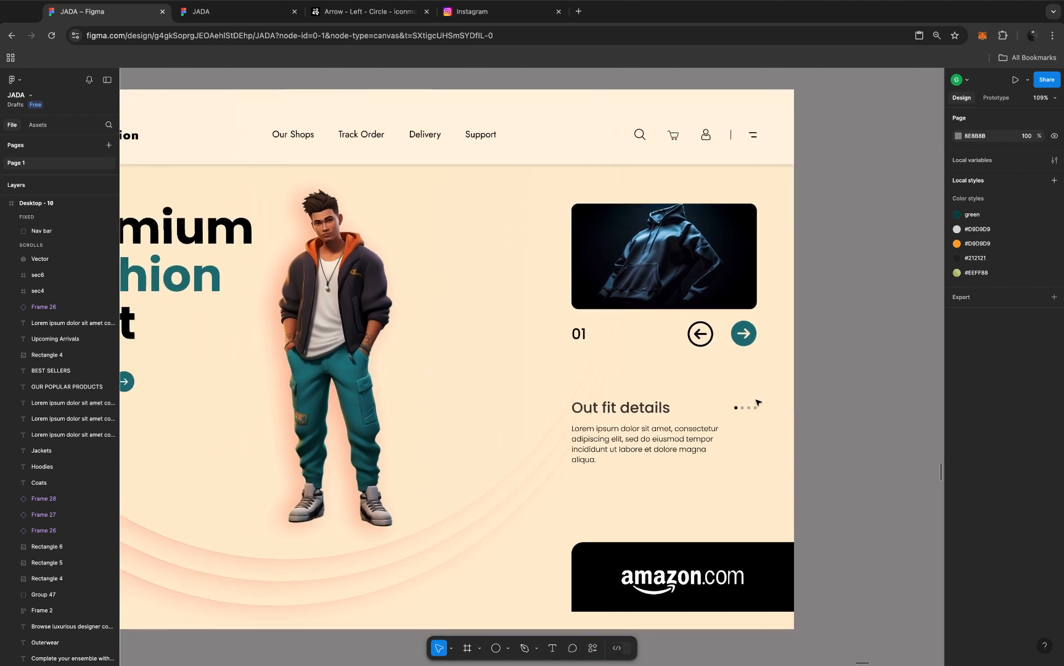
pyautogui.scroll(4, 758, 402)
pyautogui.scroll(2, 758, 402)
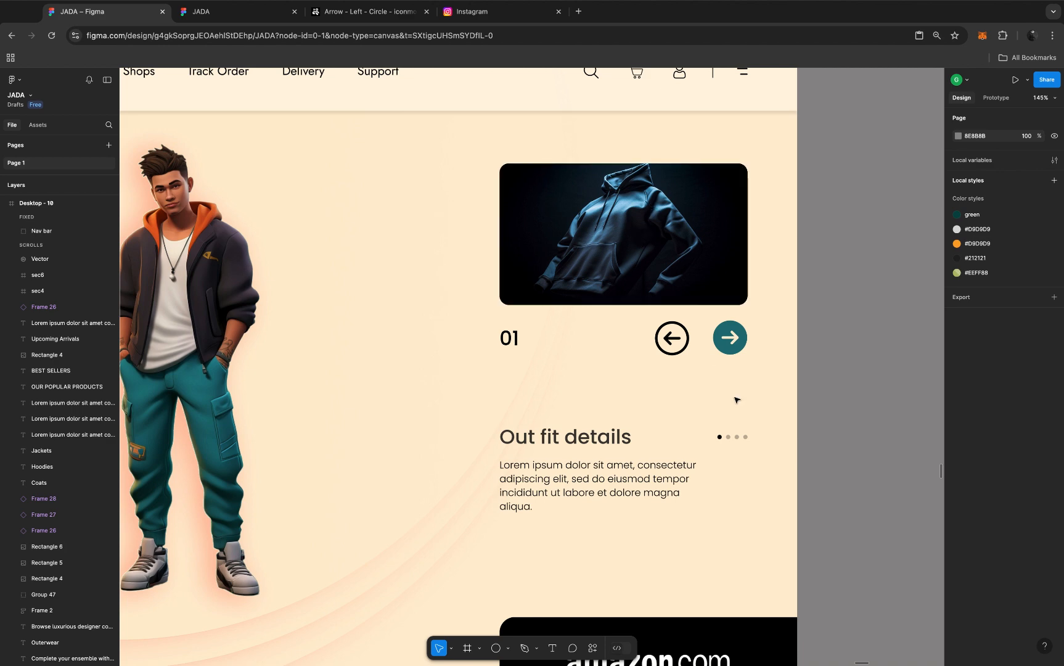
pyautogui.scroll(10, 737, 435)
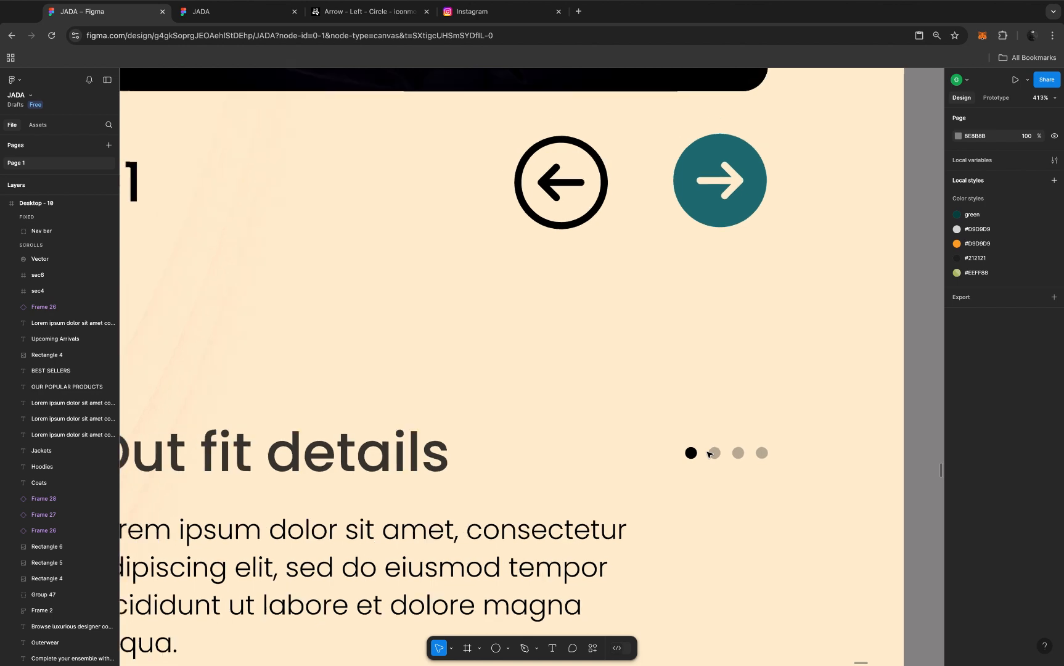
pyautogui.scroll(-5, 709, 454)
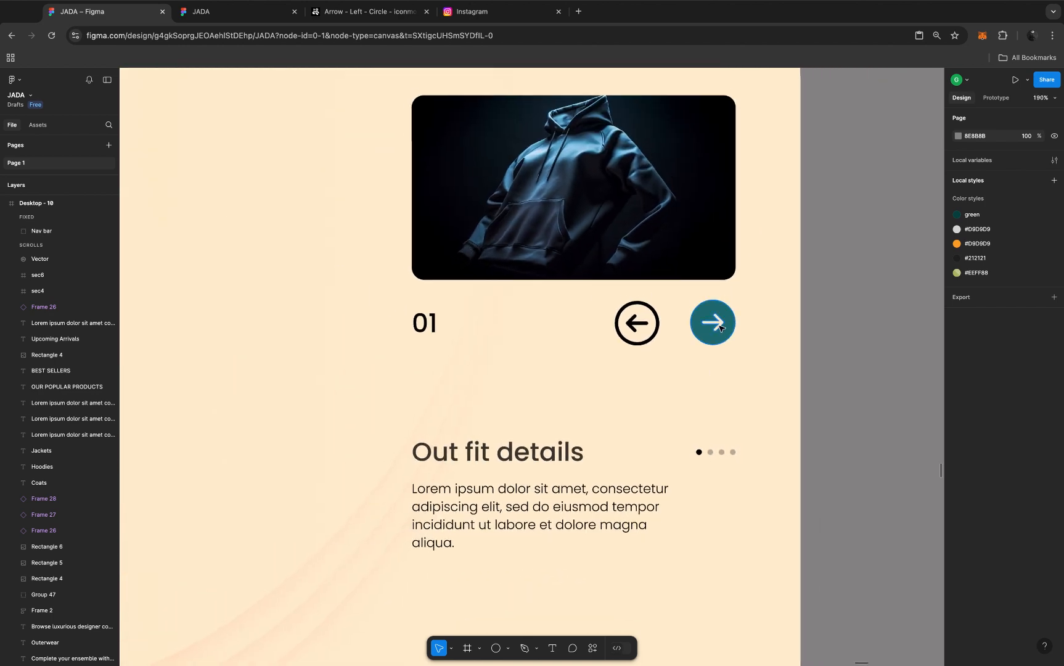
pyautogui.click(719, 327)
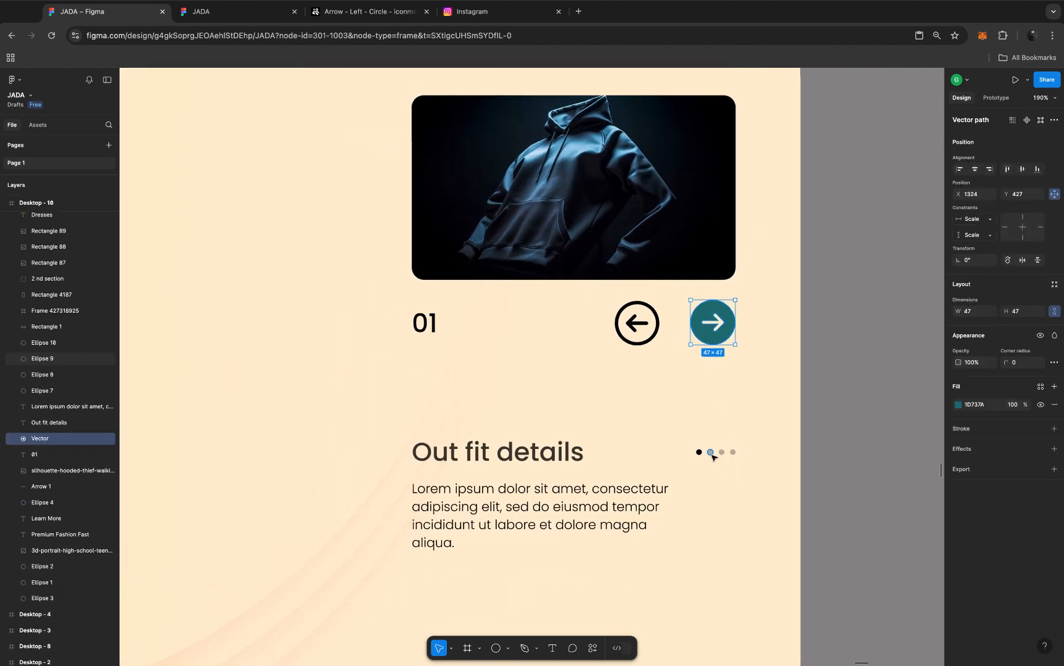
pyautogui.scroll(5, 711, 455)
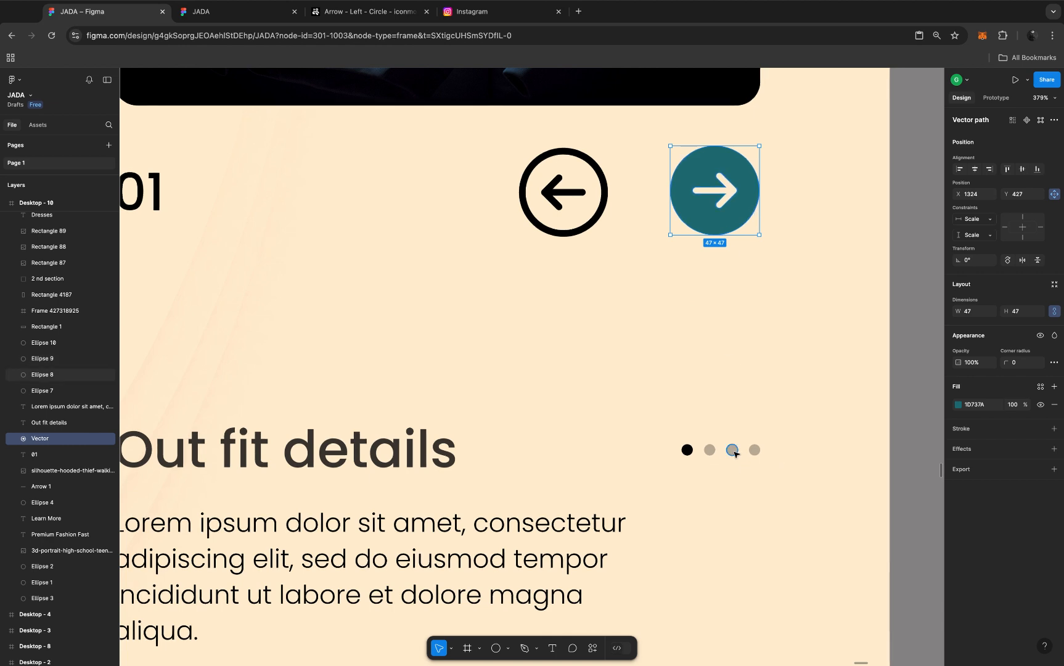
pyautogui.scroll(-5, 733, 453)
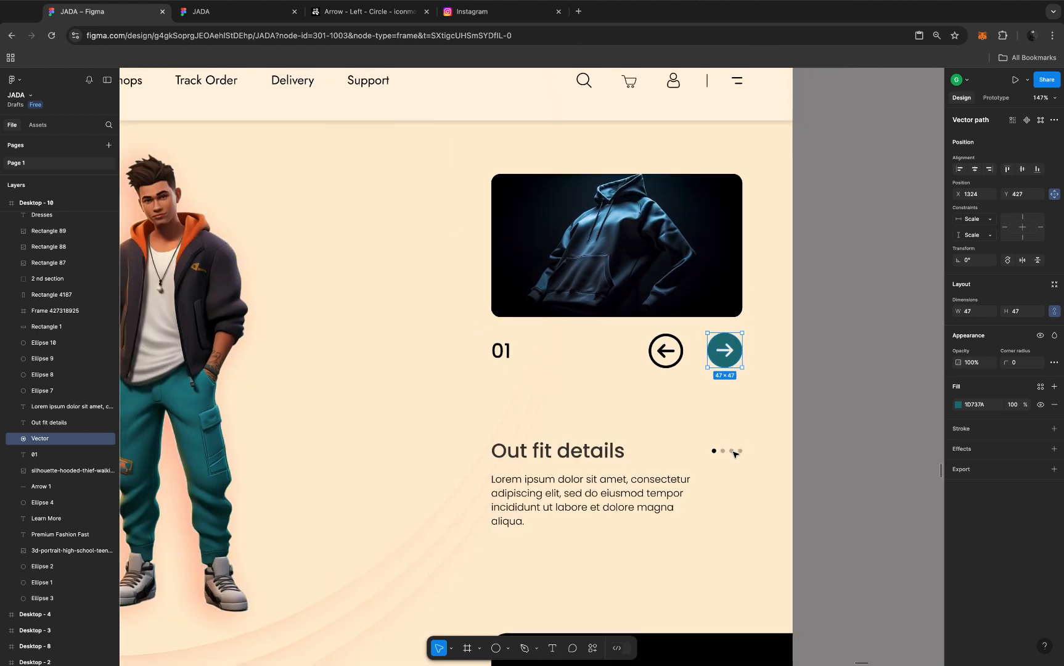
pyautogui.hscroll(2, 734, 455)
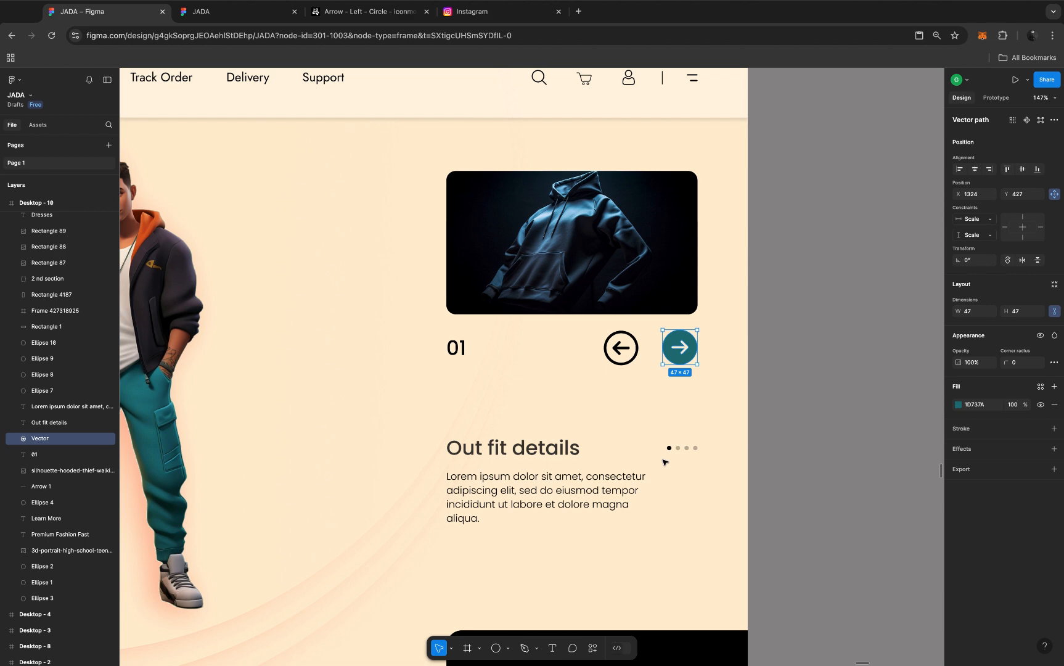
pyautogui.scroll(-5, 664, 462)
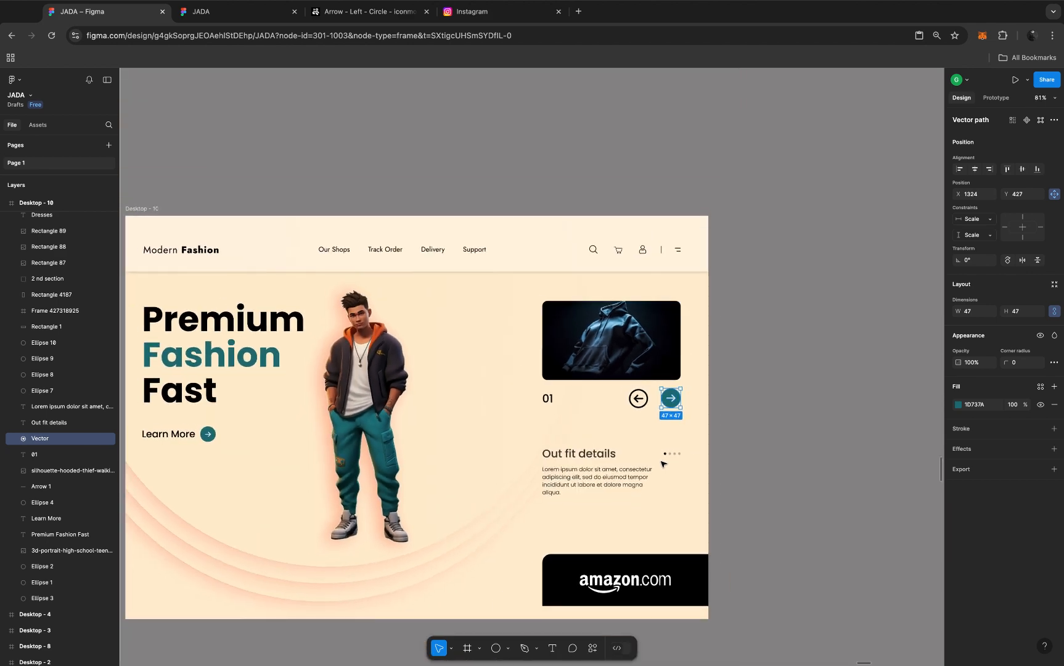
# Step: Draw a small ellipse, about 20 × 23, on the empty canvas beside the Desktop - 10 frame
pyautogui.hscroll(3, 663, 462)
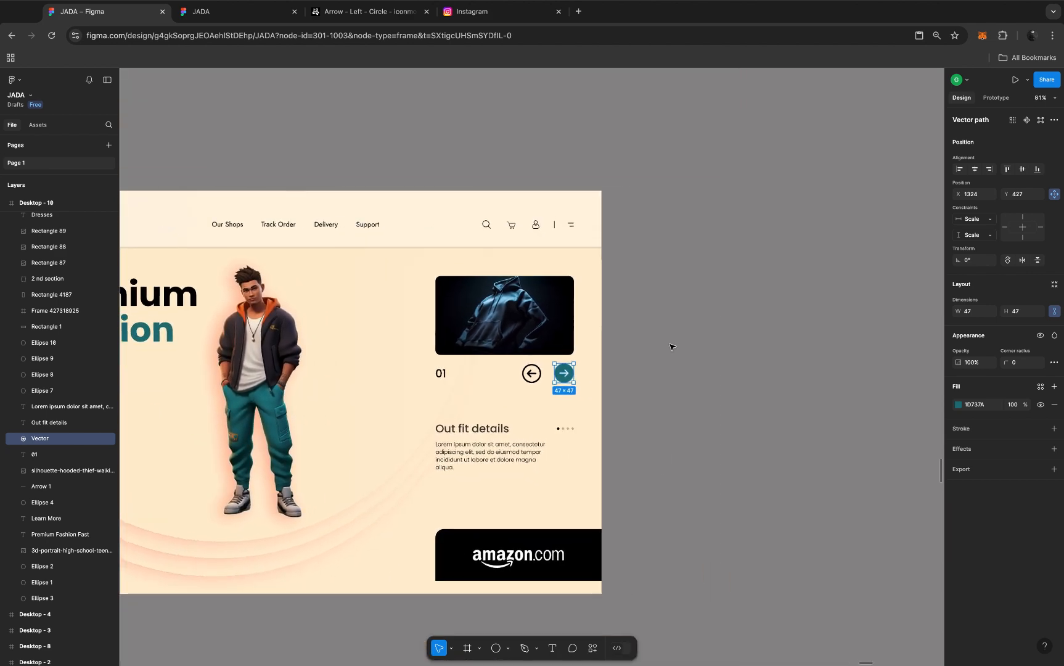
pyautogui.click(672, 347)
pyautogui.press('o')
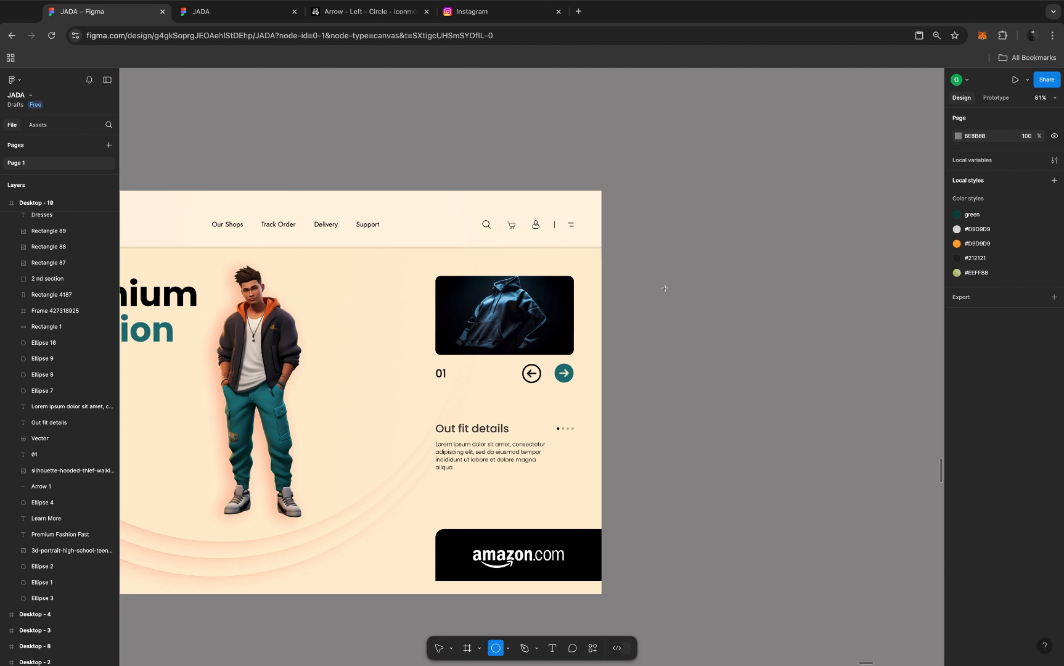
pyautogui.moveTo(656, 290); pyautogui.dragTo(665, 301)
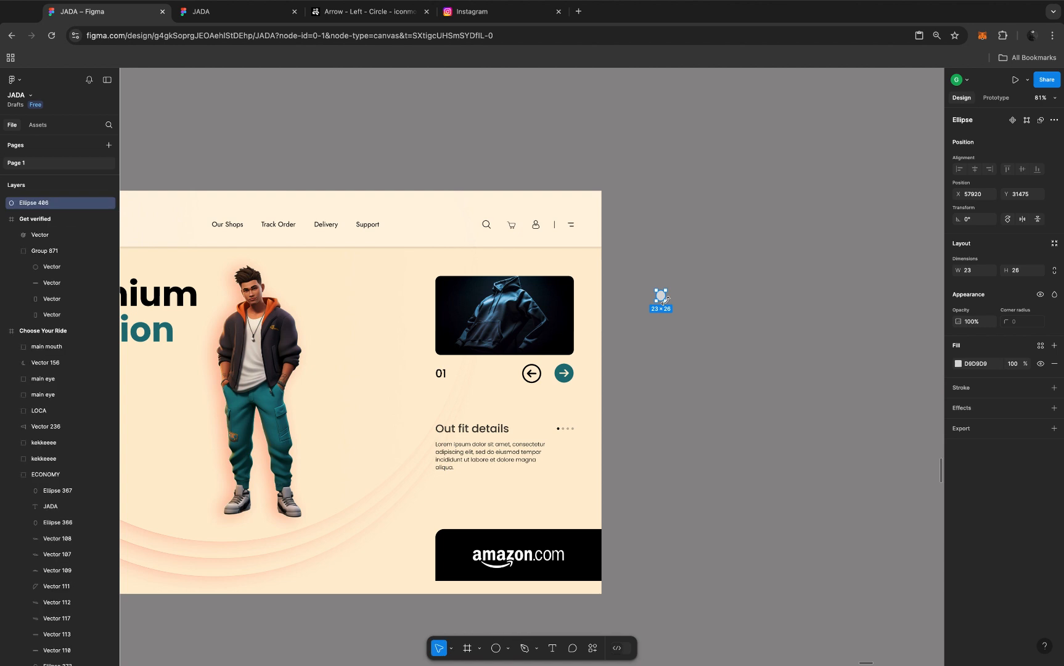
pyautogui.scroll(5, 666, 300)
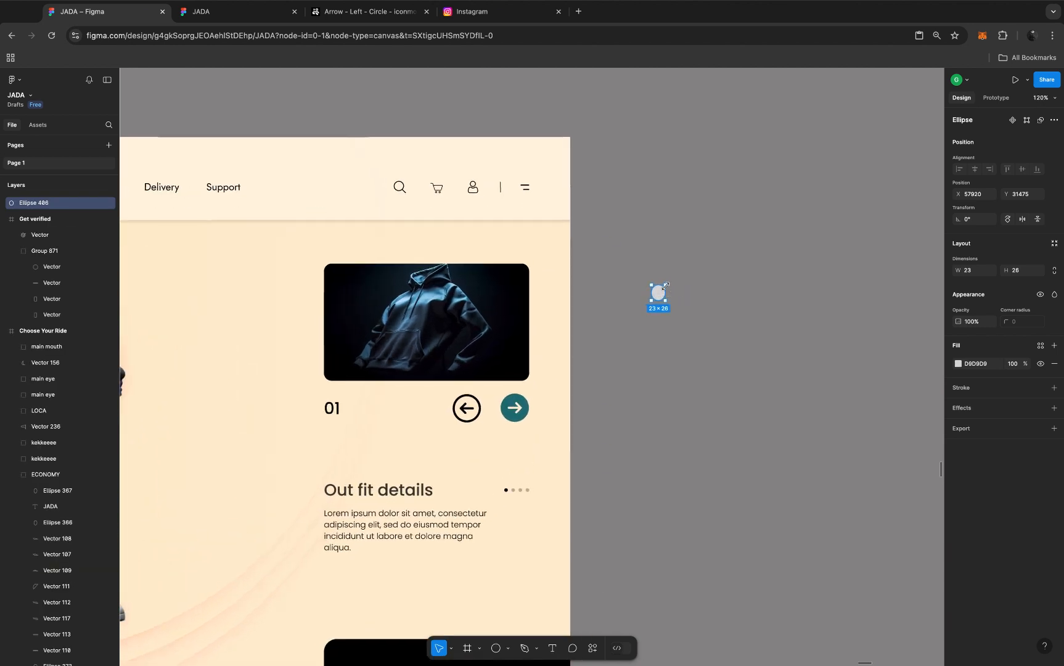
pyautogui.moveTo(666, 285); pyautogui.dragTo(665, 286)
# Step: Fill the ellipse with the teal 1D737A sampled from the carousel's forward arrow button
pyautogui.click(959, 364)
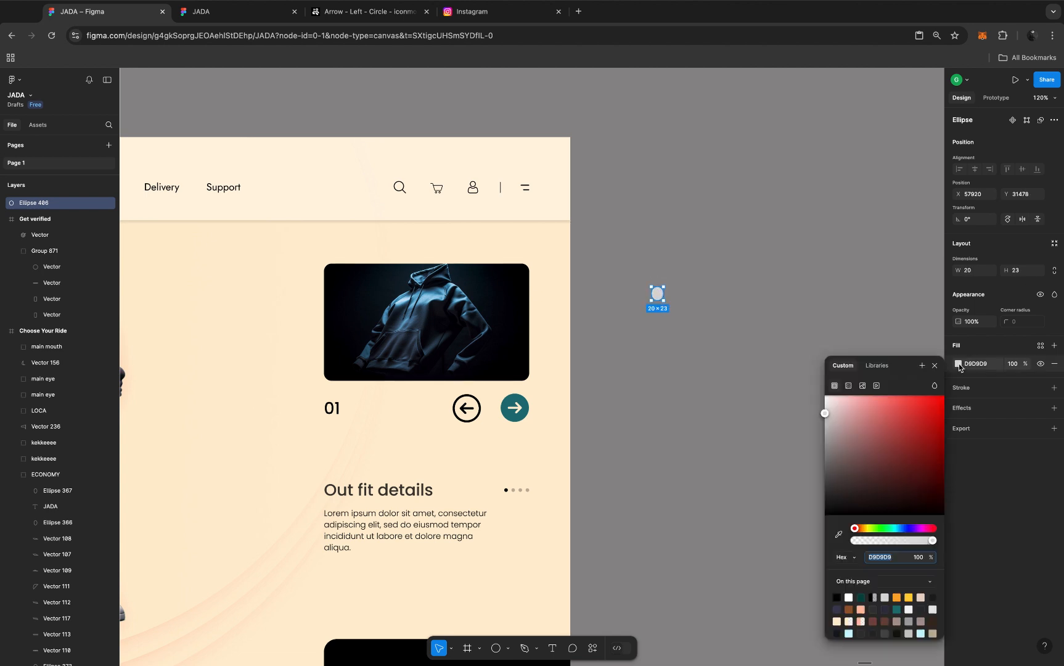
pyautogui.click(840, 535)
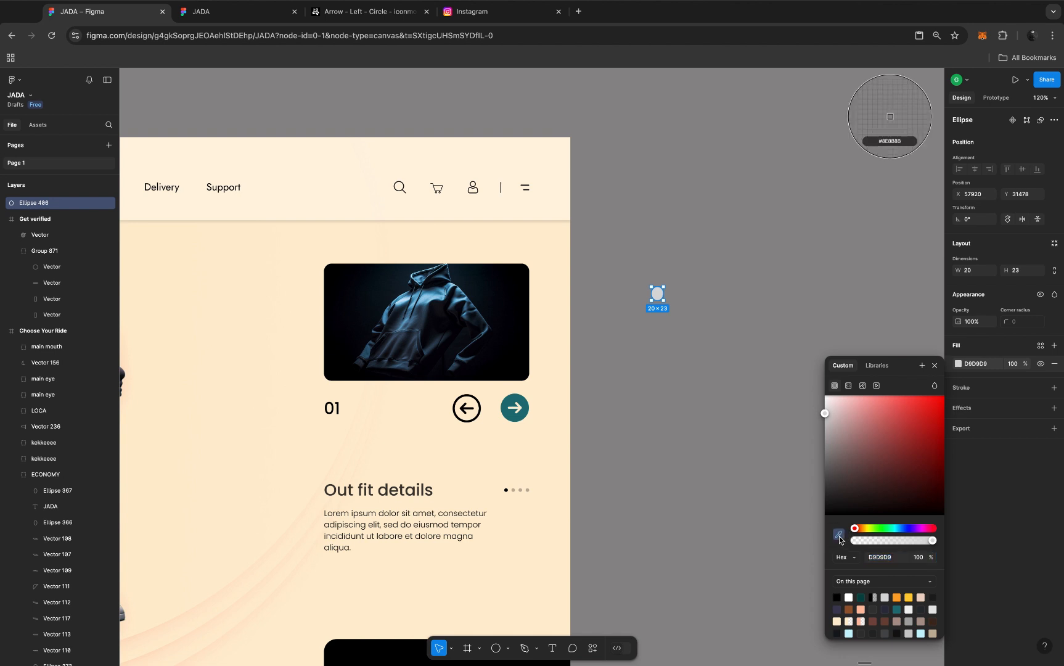
pyautogui.click(515, 408)
pyautogui.click(935, 366)
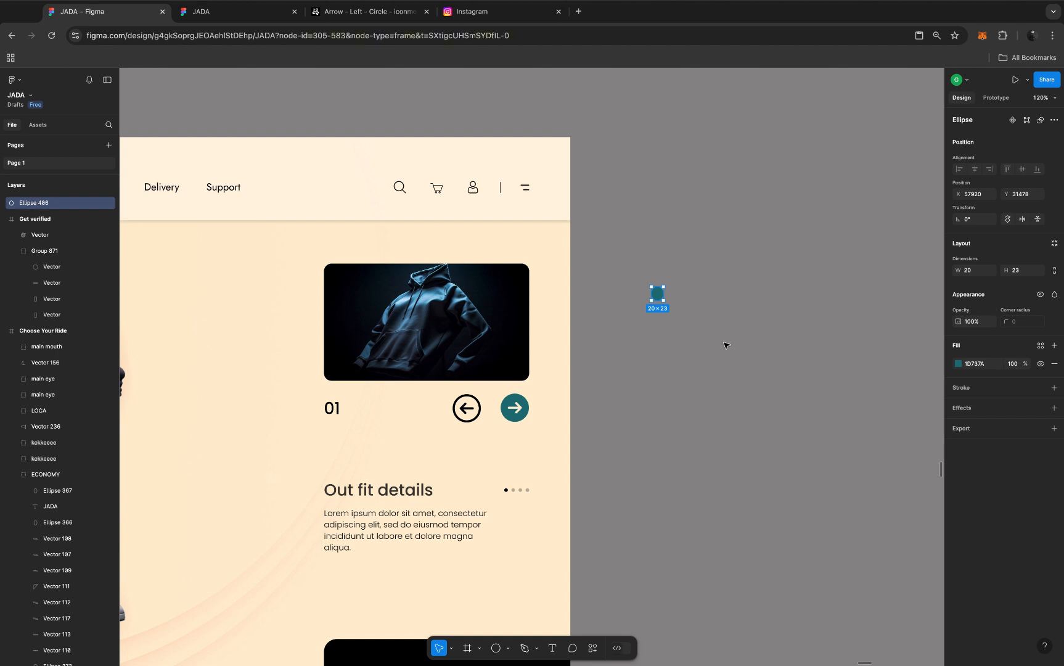
# Step: Wrap the ellipse in an auto layout frame and make it a component with a second variant
pyautogui.hotkey('shift', 'a')
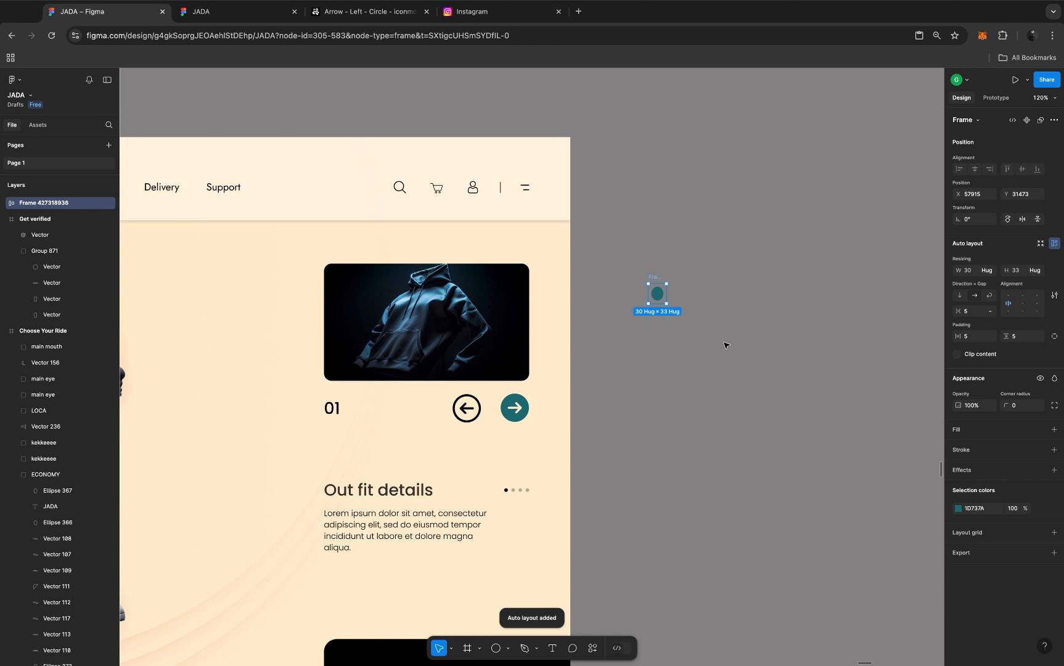
pyautogui.click(1027, 120)
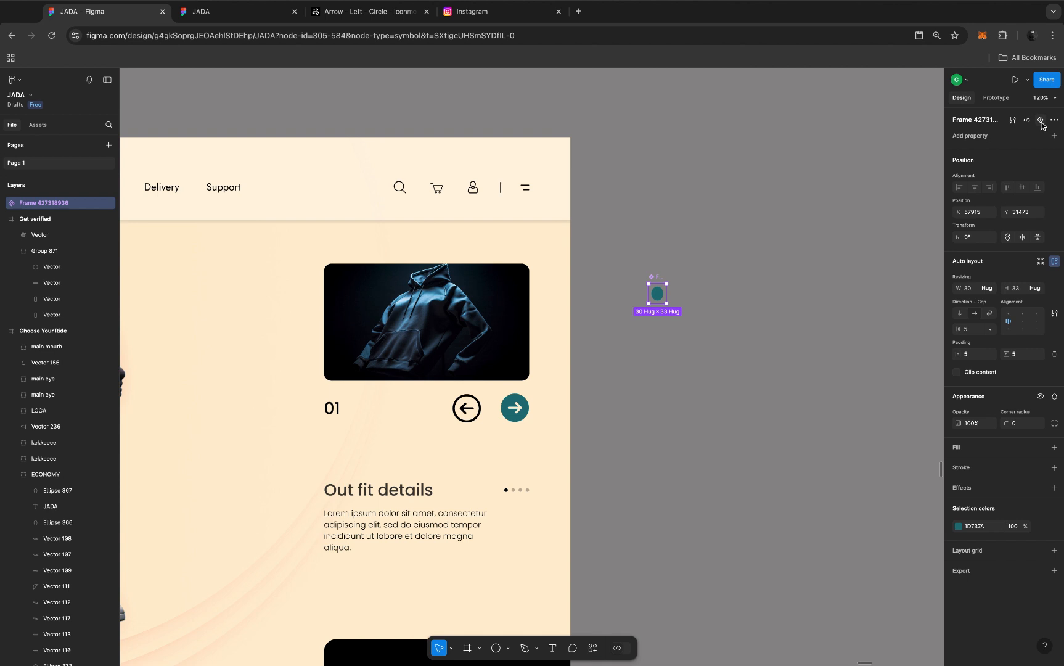
pyautogui.click(1041, 120)
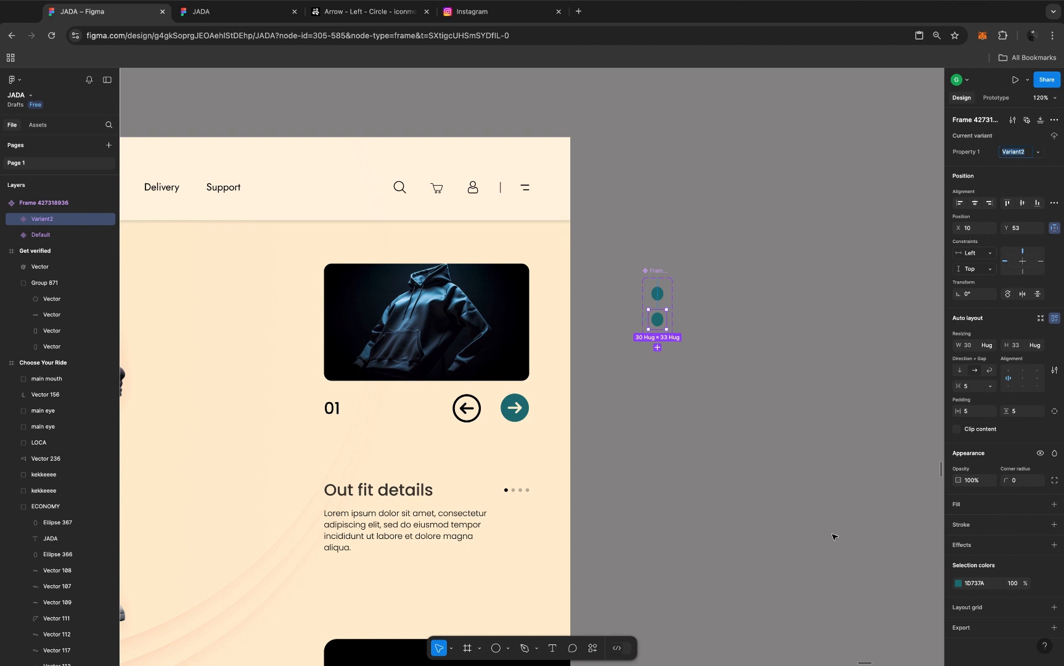
# Step: Recolor the second variant's ellipse to the light grey C2C9CA
pyautogui.click(959, 583)
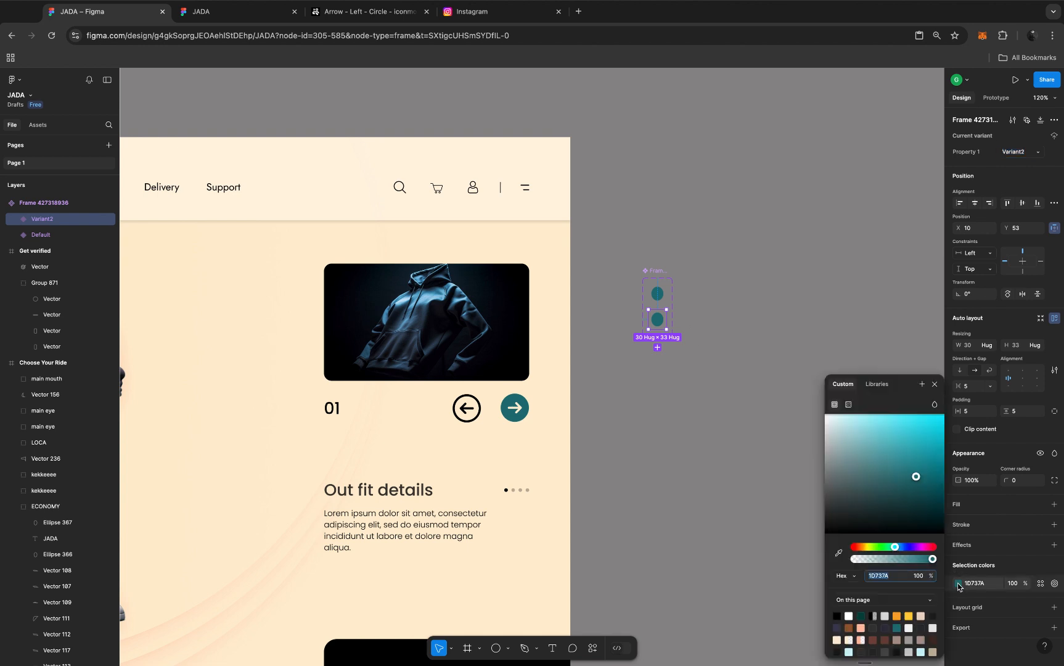
pyautogui.click(839, 439)
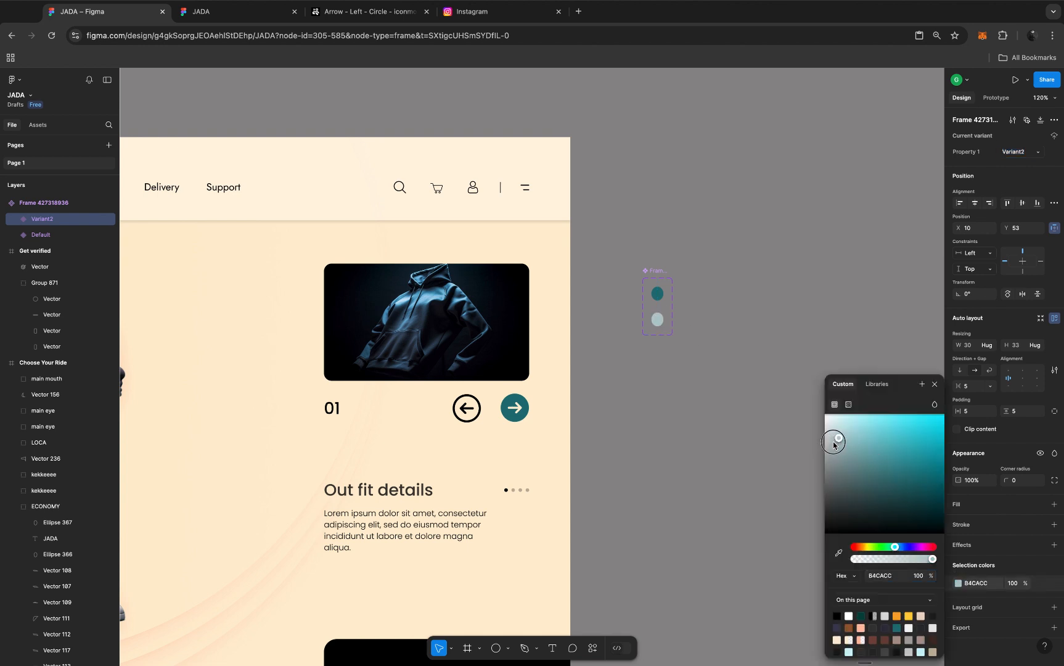
pyautogui.moveTo(834, 444); pyautogui.dragTo(829, 439)
pyautogui.click(935, 384)
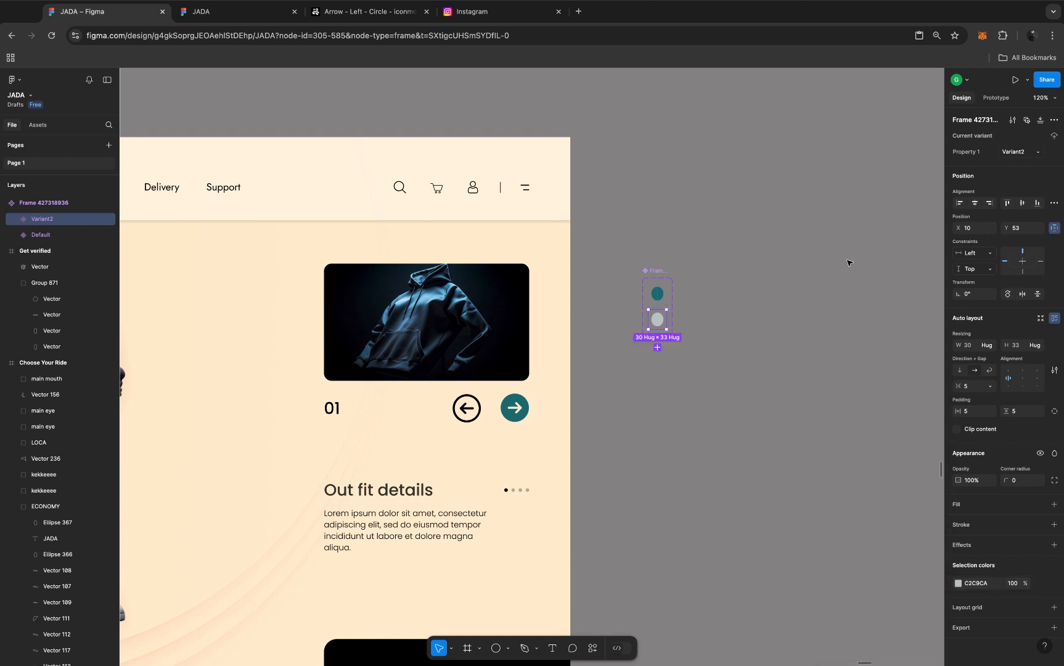
# Step: Name the Property 1 values No for the grey variant and Yes for the teal variant
pyautogui.click(1026, 157)
pyautogui.write('No')
pyautogui.click(658, 301)
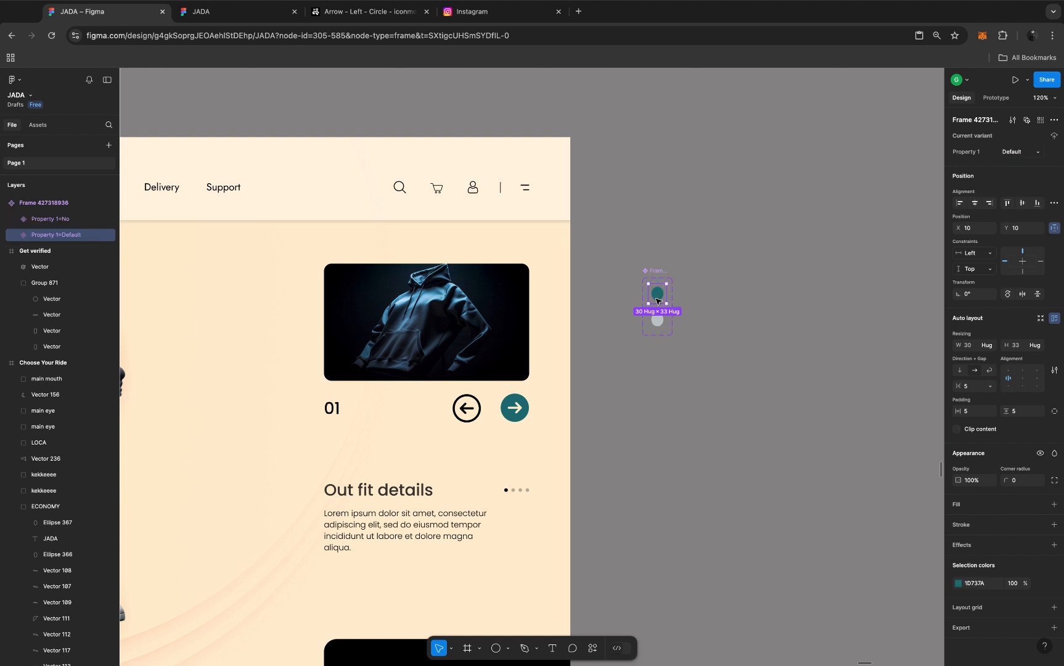
pyautogui.doubleClick(1024, 155)
pyautogui.write('Yes')
pyautogui.click(747, 304)
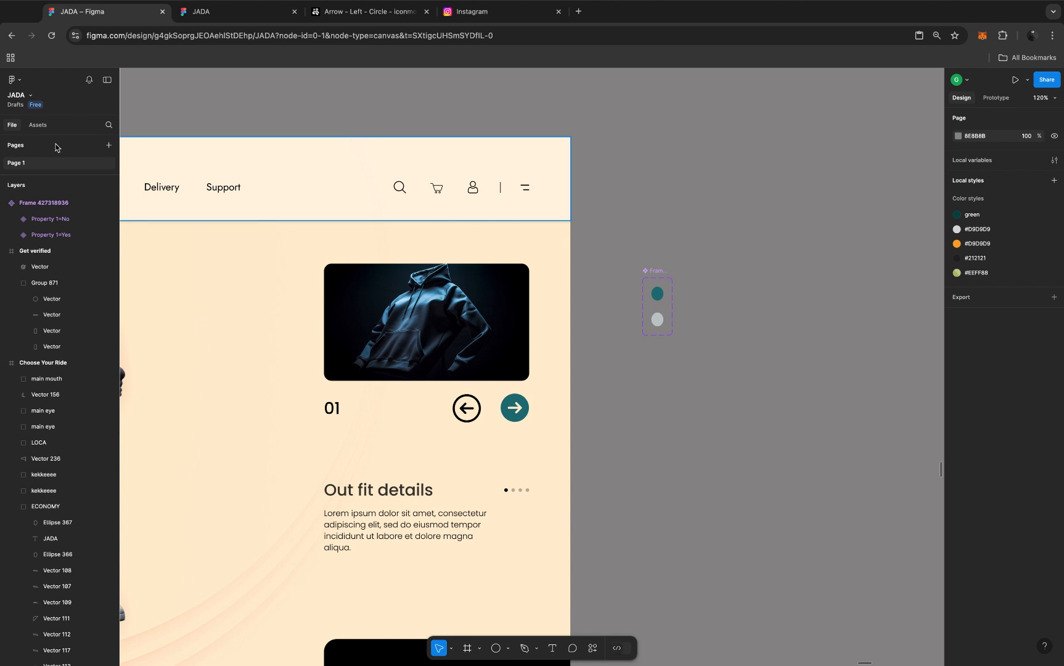
# Step: Place an instance of the teal dot component from the local assets on the canvas below its component set
pyautogui.click(37, 126)
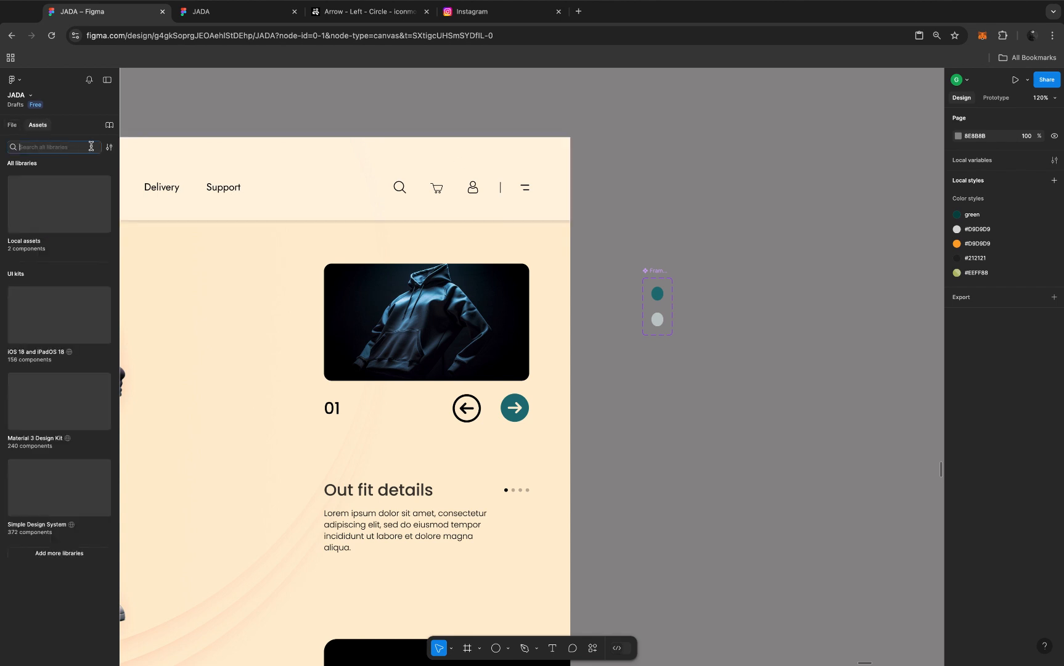
pyautogui.click(110, 150)
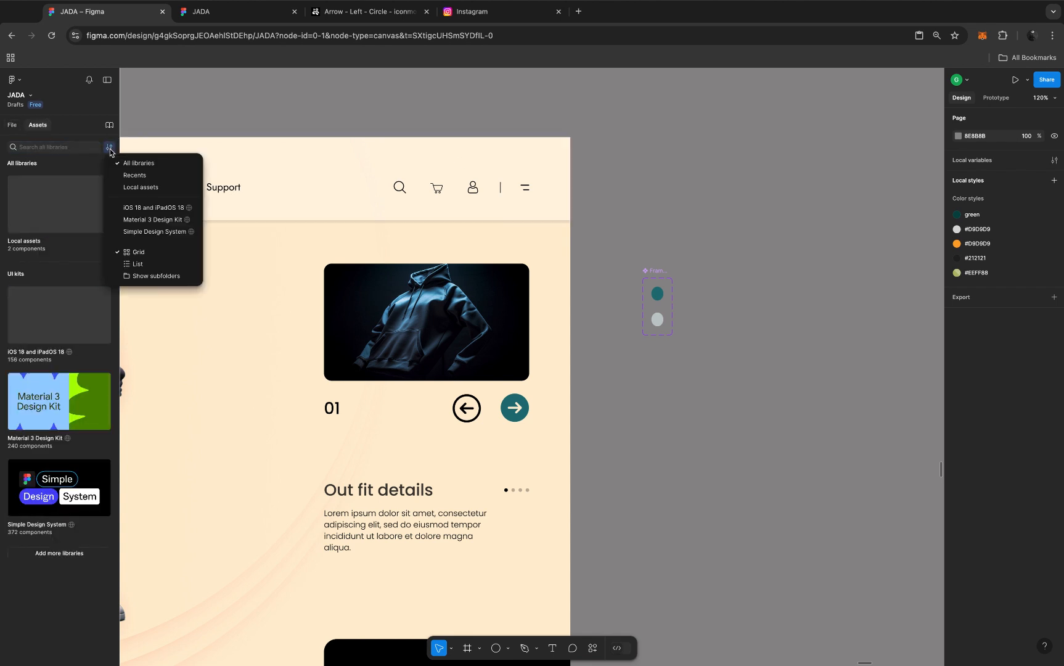
pyautogui.click(136, 190)
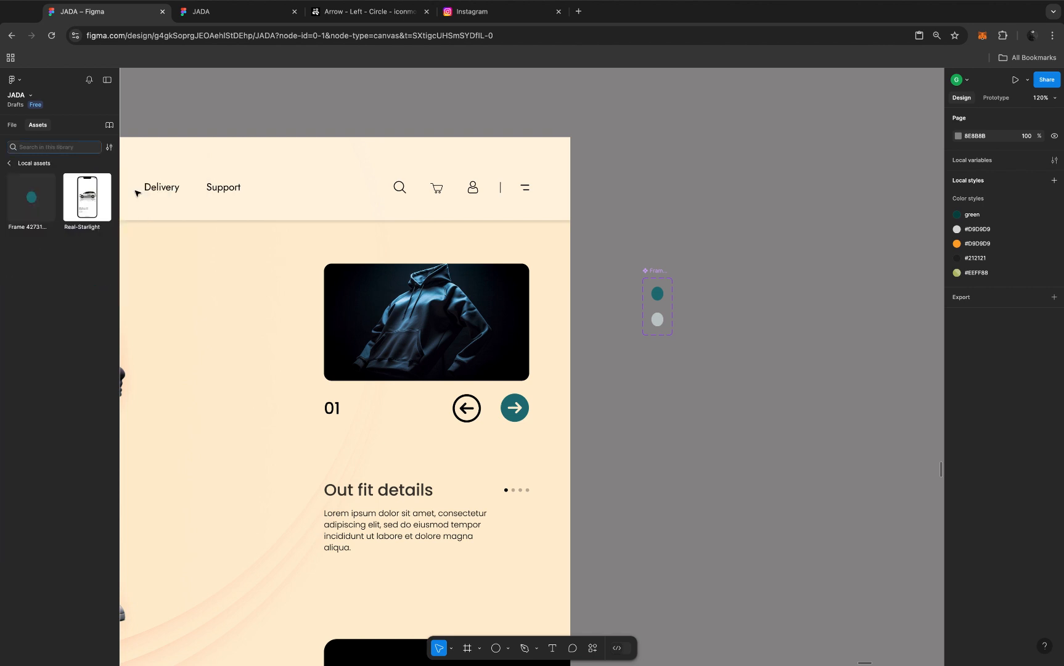
pyautogui.moveTo(32, 197); pyautogui.dragTo(652, 398)
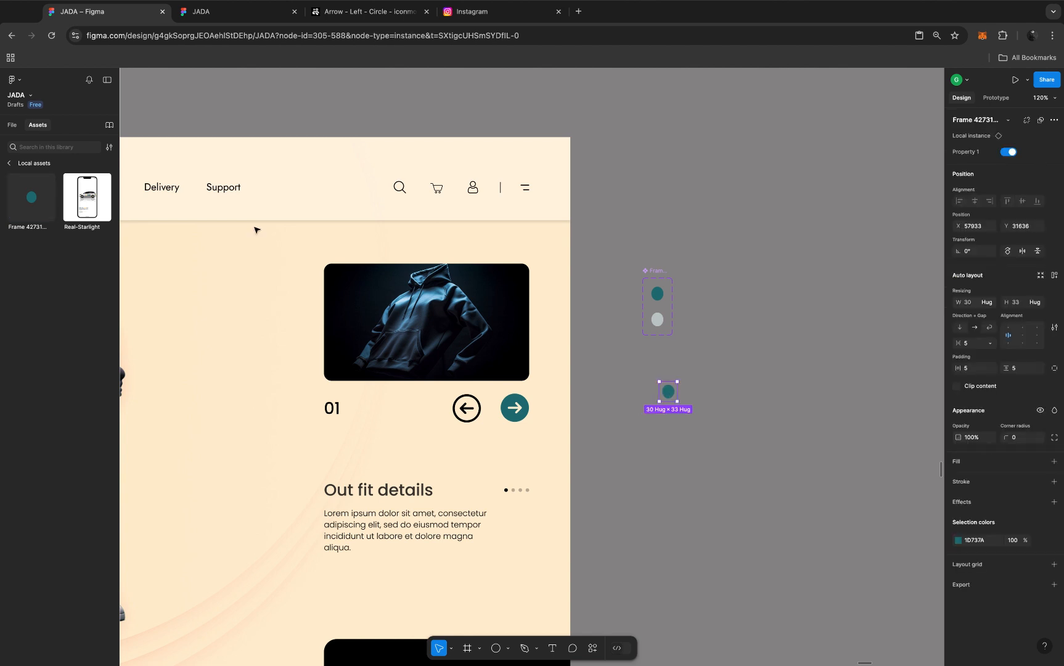
pyautogui.click(15, 126)
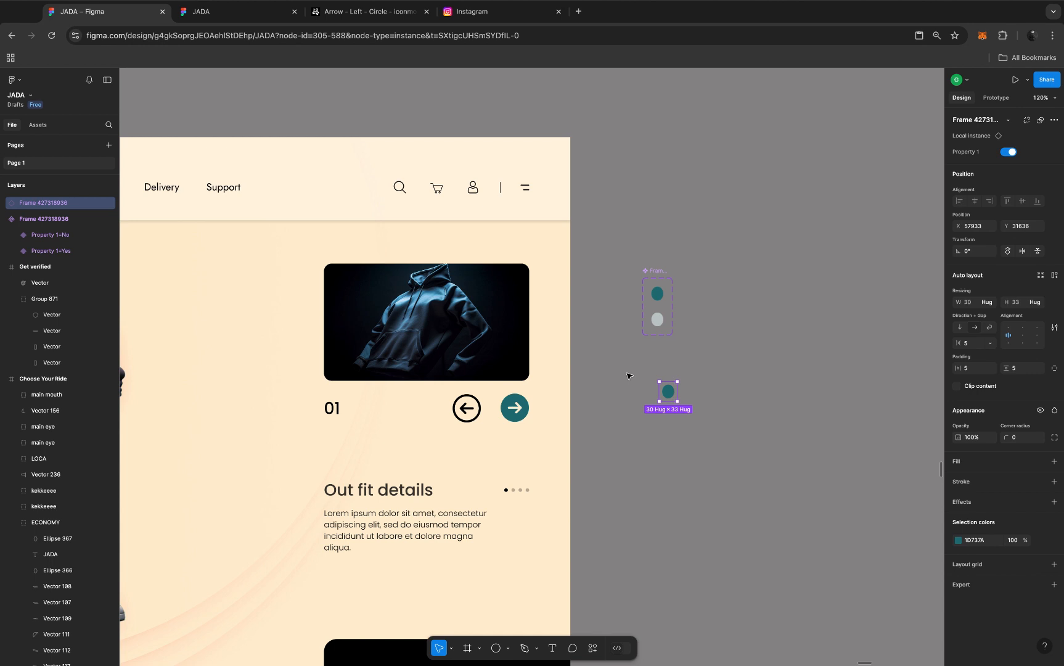
# Step: Wrap the dot instance in an auto layout frame and duplicate it inside to make a row of four dots
pyautogui.hotkey('shift', 'a')
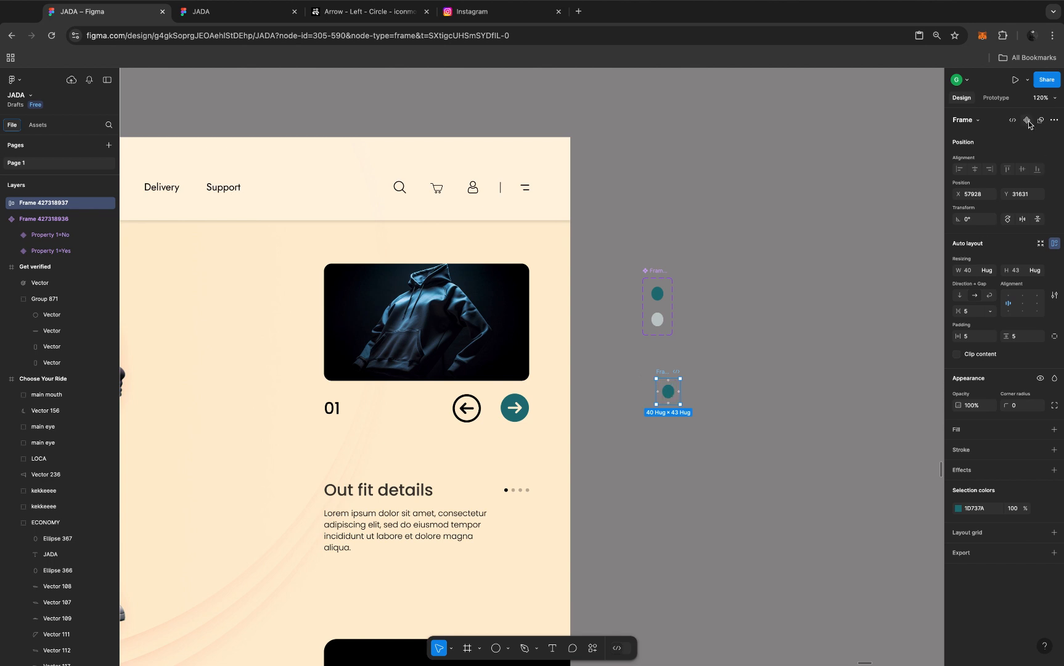
pyautogui.click(672, 398)
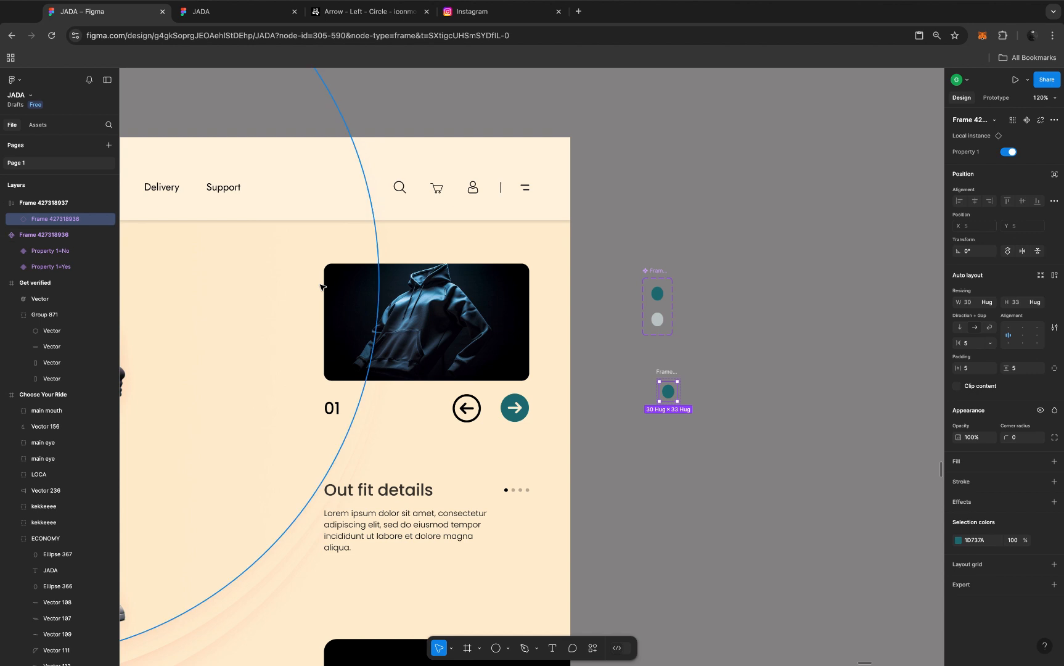
pyautogui.press('super+d')
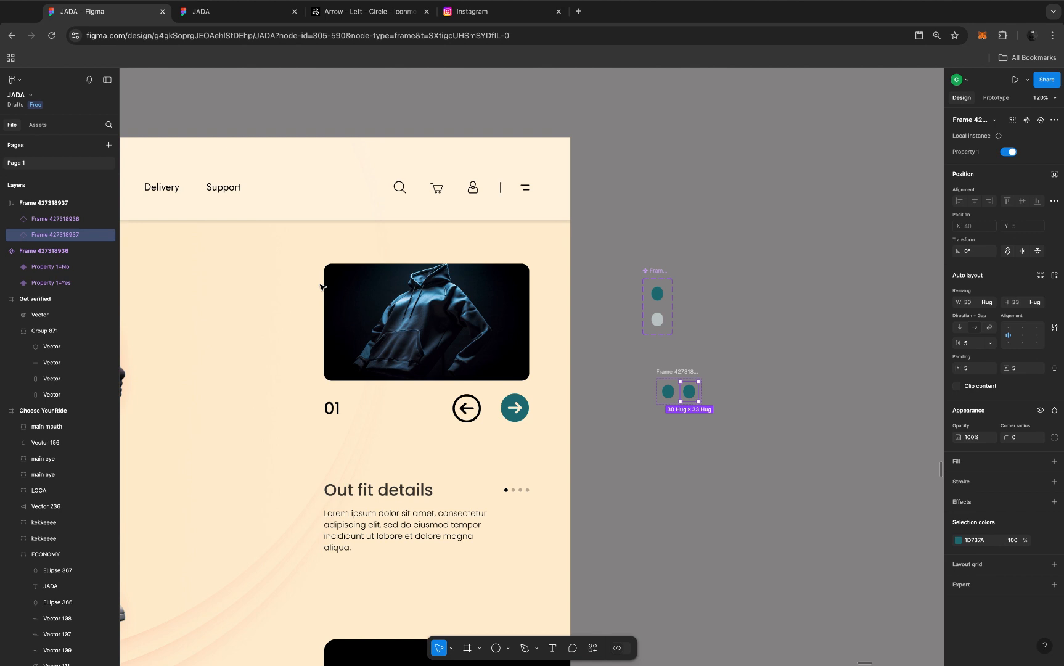
pyautogui.press('super+d')
pyautogui.press('super+d')
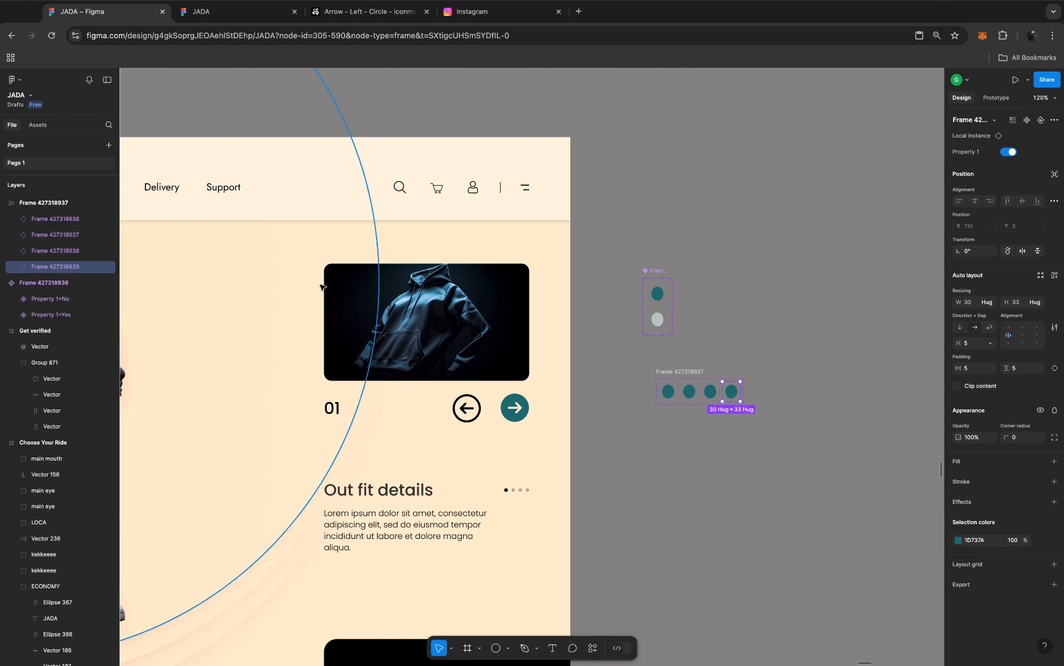
# Step: Switch Property 1 off for the second, third and fourth dots in the row, leaving only the first dot teal
pyautogui.click(681, 374)
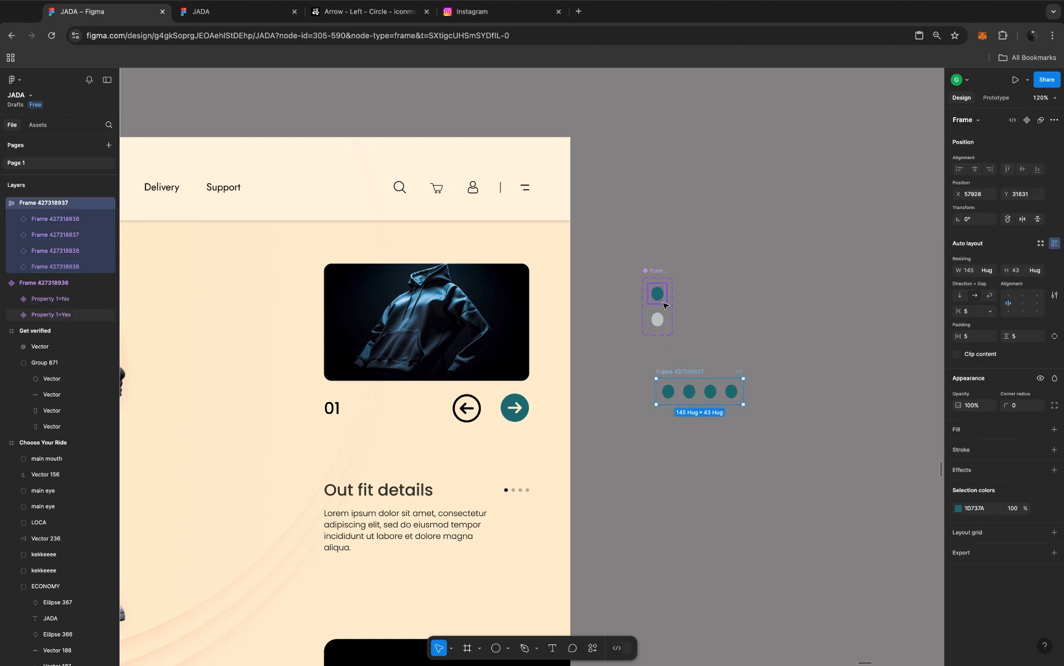
pyautogui.scroll(10, 665, 305)
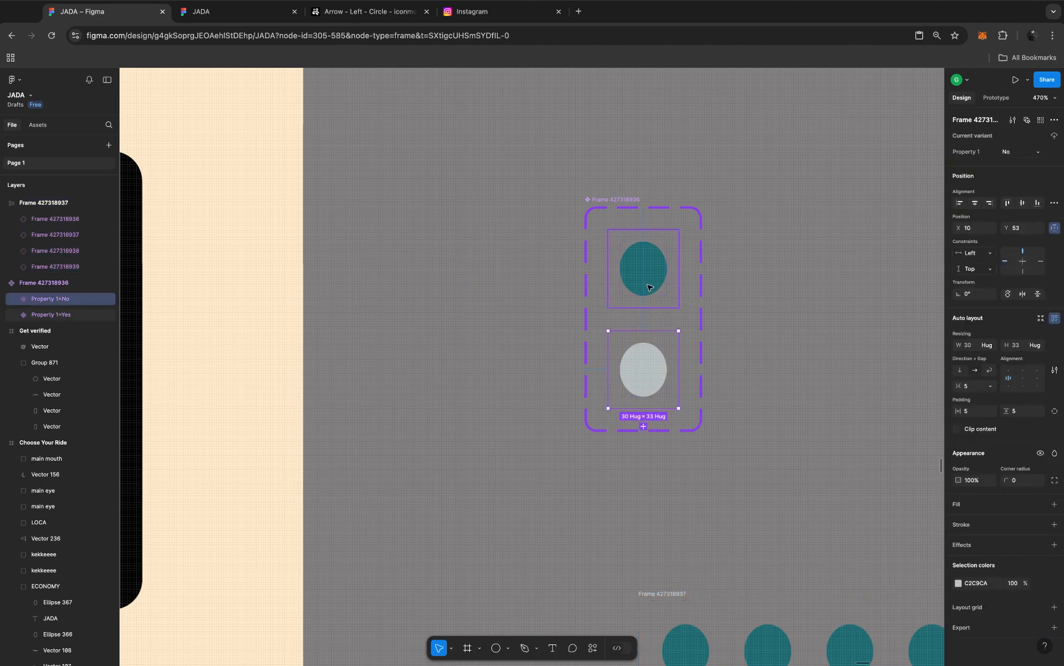
pyautogui.click(651, 287)
pyautogui.scroll(-2, 657, 397)
pyautogui.scroll(-3, 657, 398)
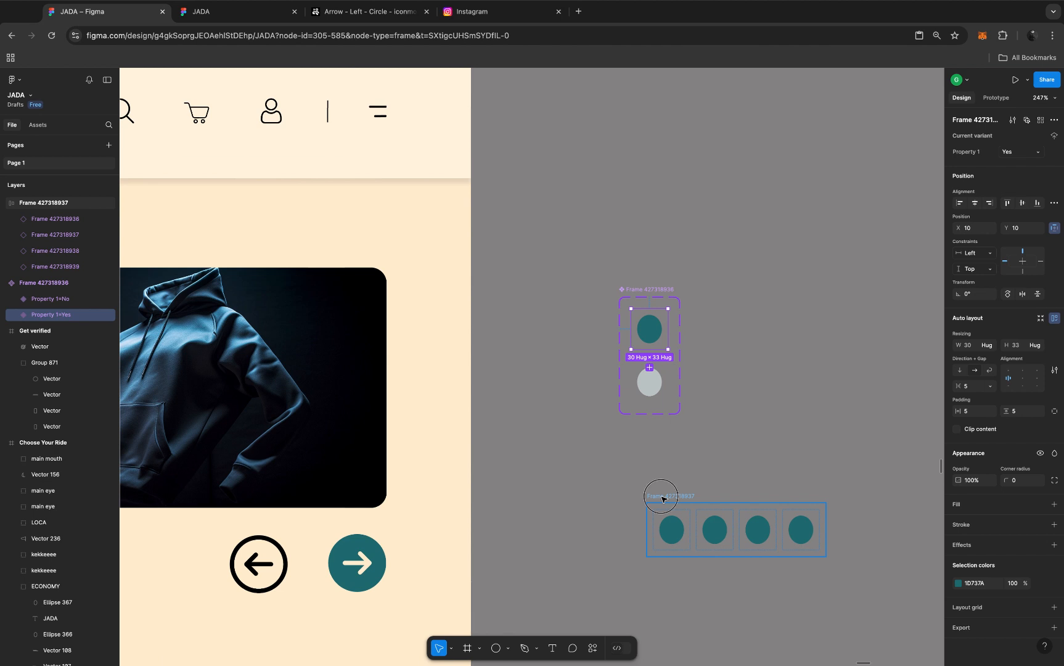
pyautogui.click(663, 498)
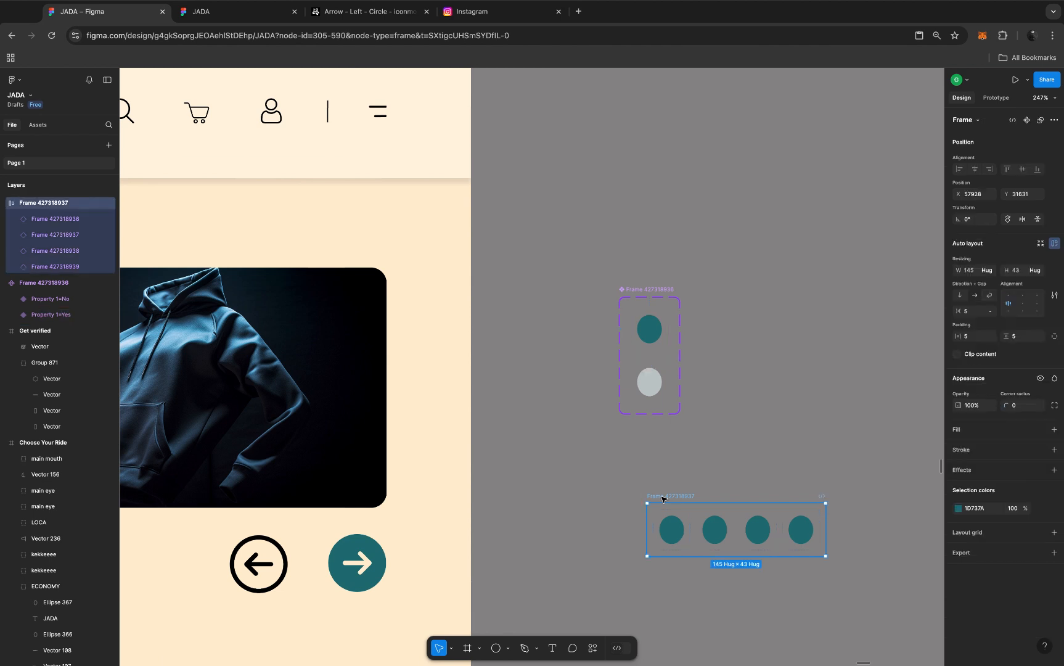
pyautogui.click(807, 527)
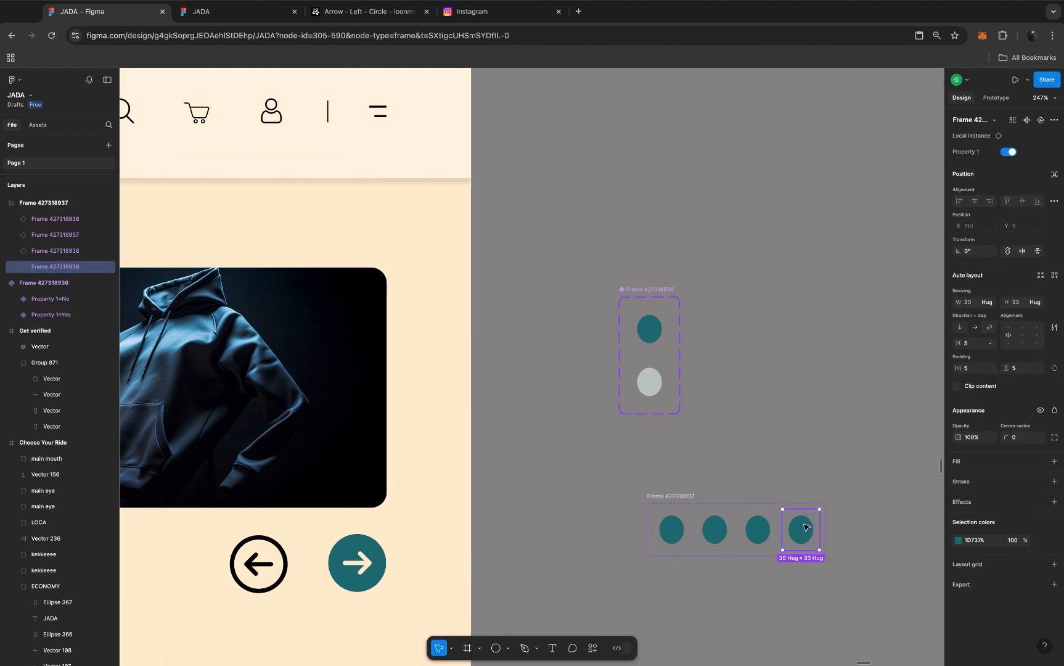
pyautogui.click(1007, 152)
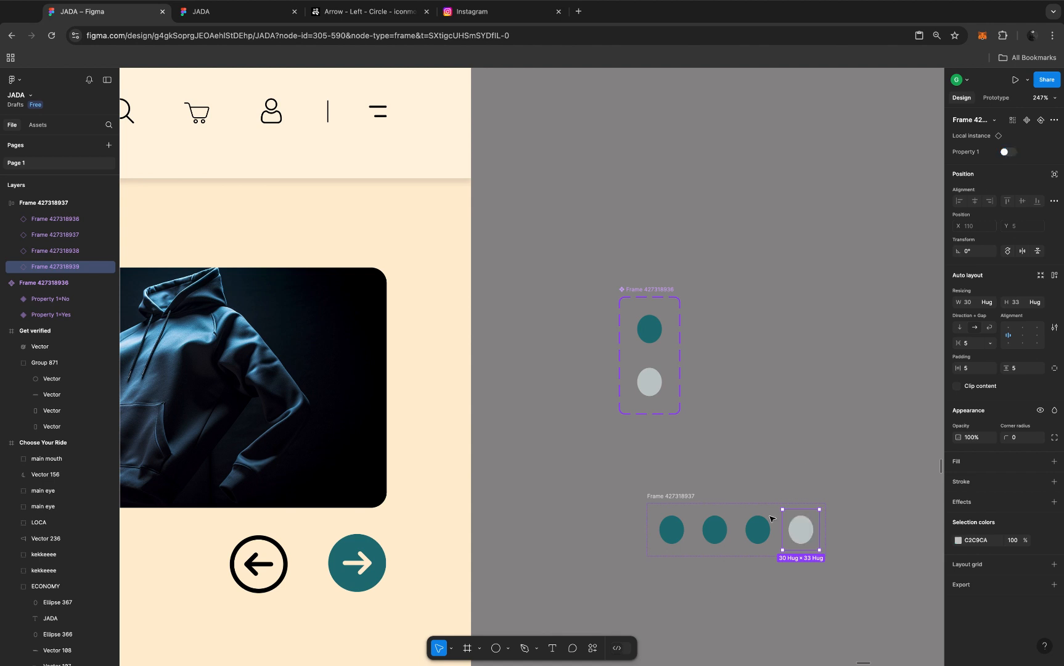
pyautogui.click(758, 536)
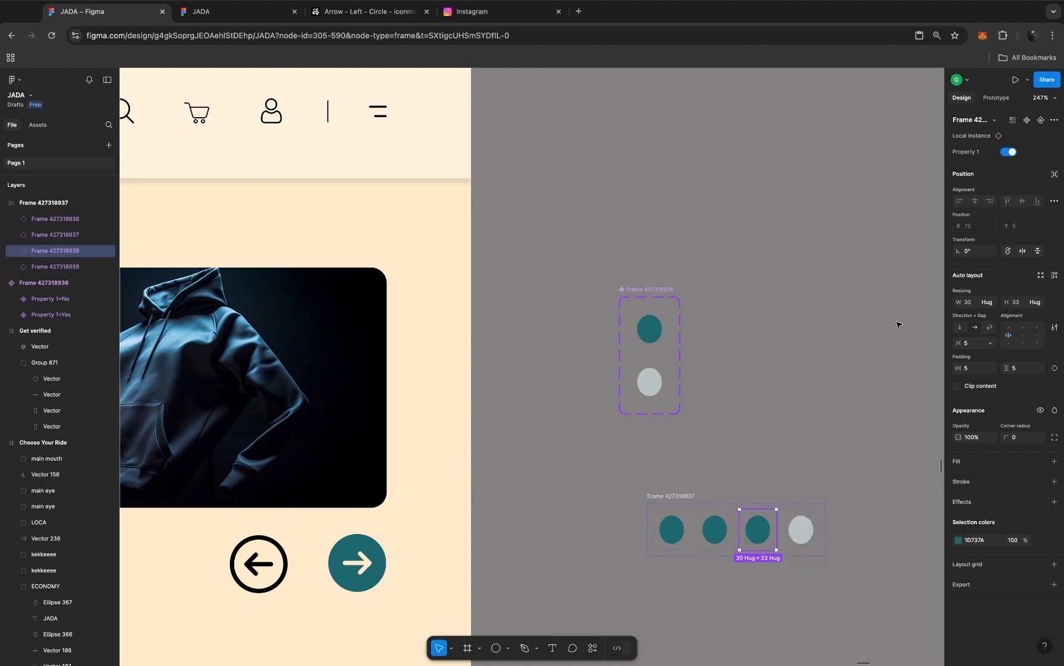
pyautogui.click(1005, 152)
pyautogui.click(714, 529)
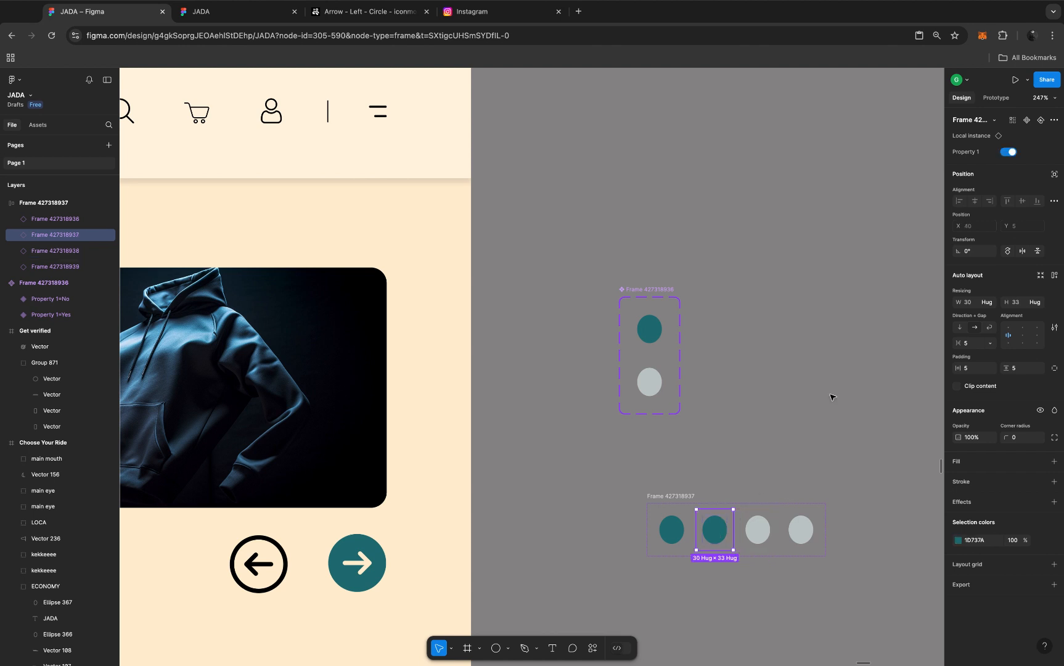
pyautogui.click(1005, 153)
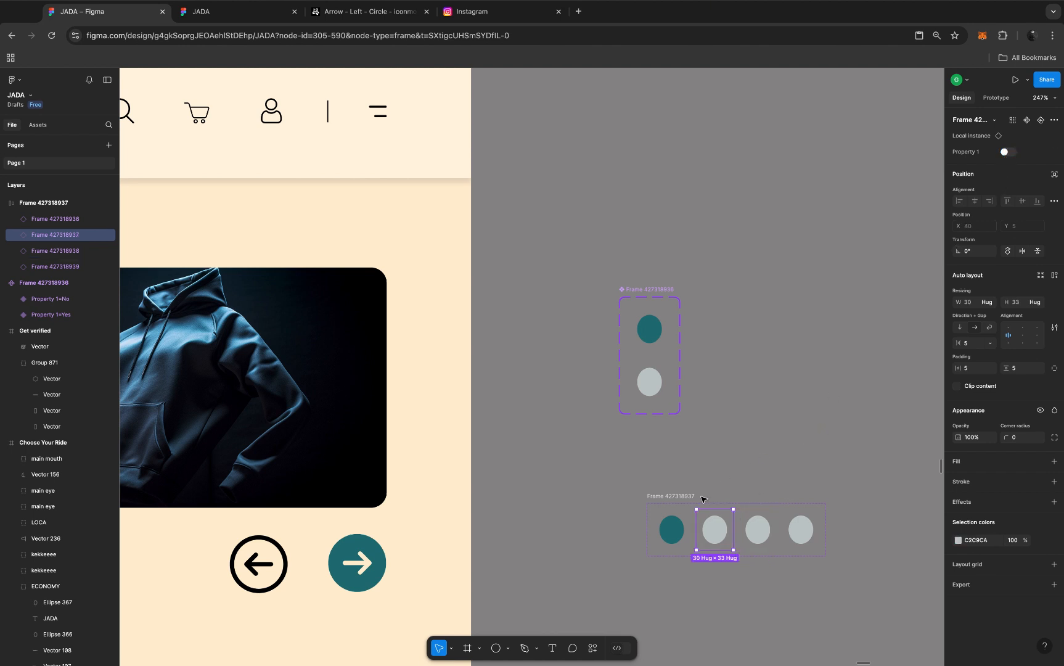
# Step: Turn the four-dot row into a component and rename it "page indicator"
pyautogui.scroll(2, 702, 497)
pyautogui.hscroll(5, 702, 497)
pyautogui.scroll(-3, 702, 497)
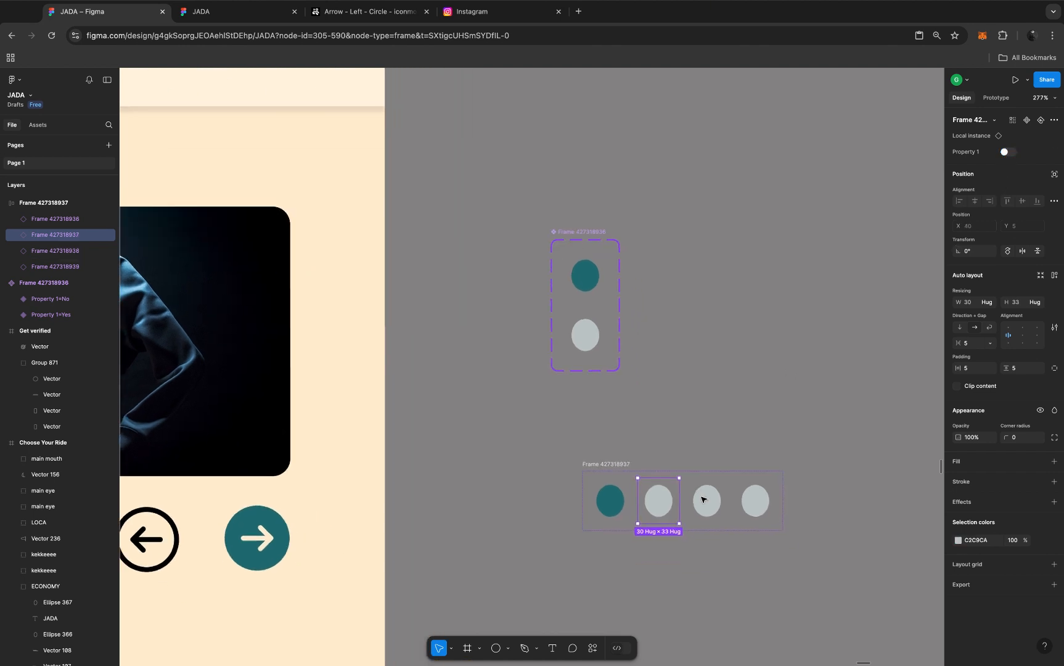
pyautogui.click(597, 460)
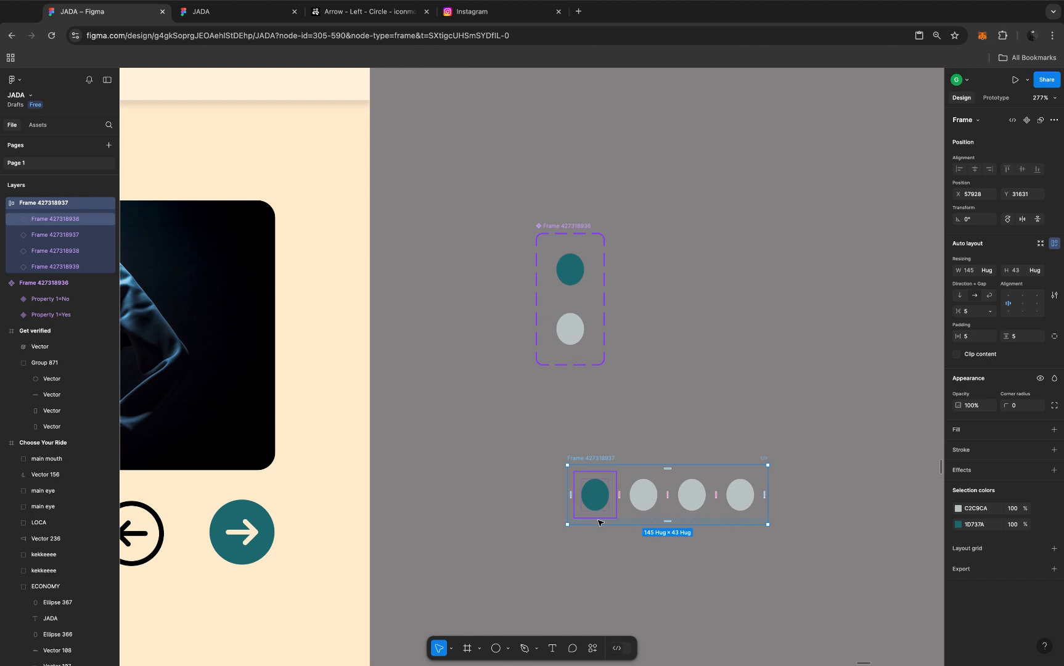
pyautogui.hscroll(-3, 598, 523)
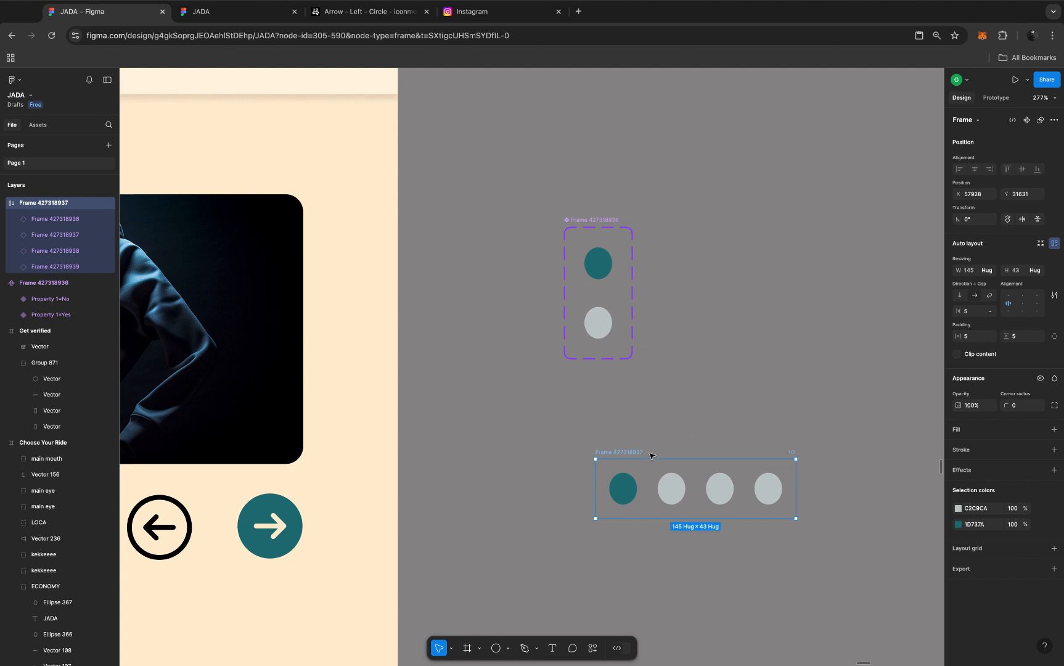
pyautogui.click(1026, 120)
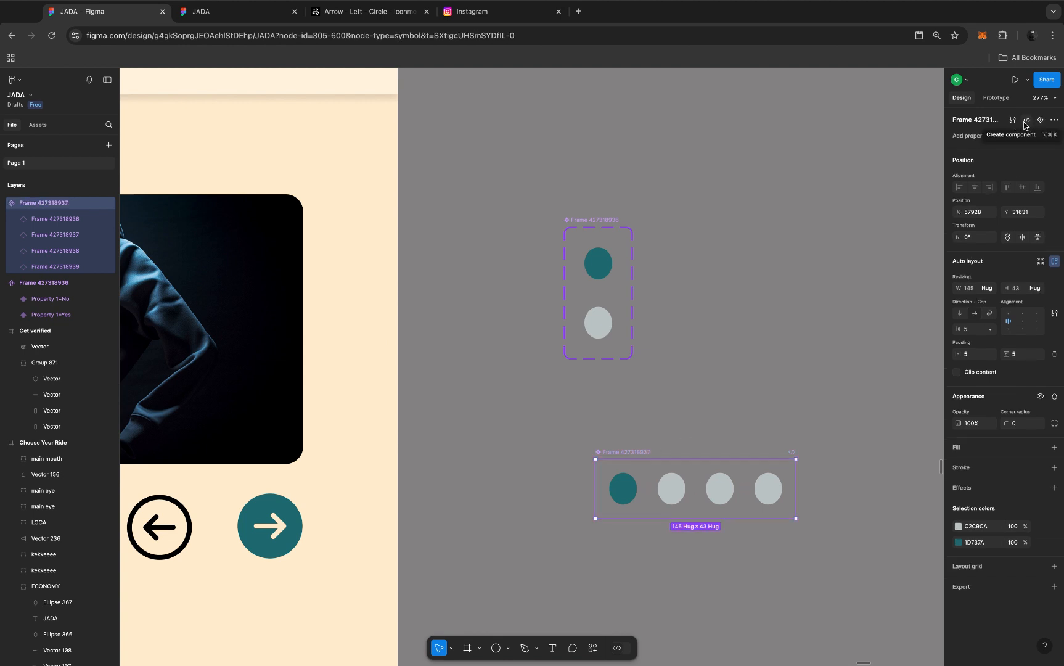
pyautogui.doubleClick(623, 452)
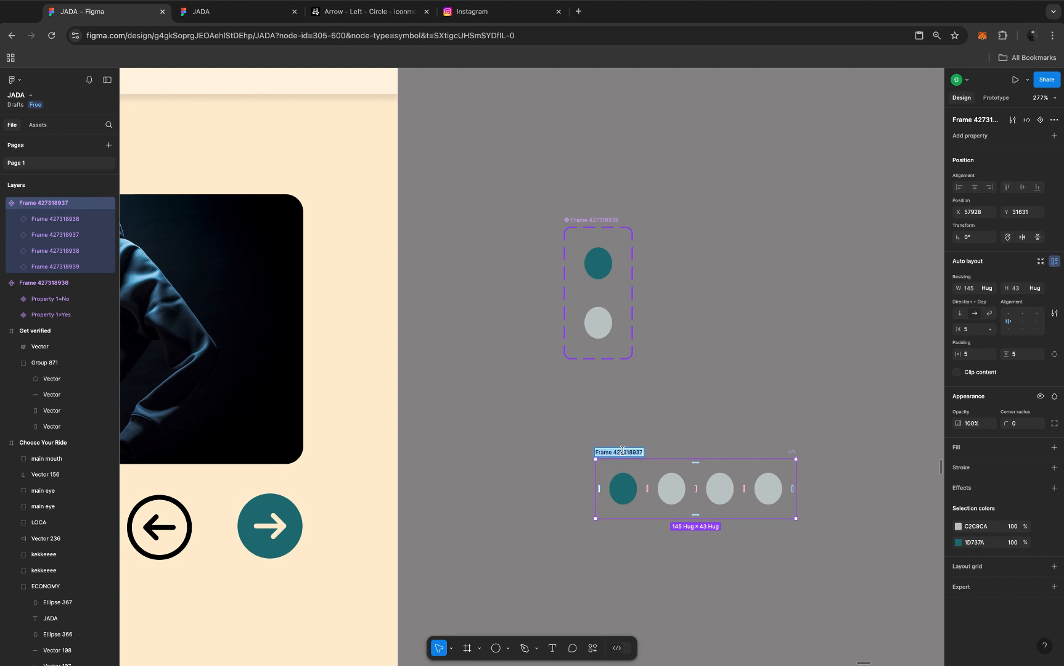
pyautogui.write('P')
pyautogui.write('age indicator')
pyautogui.press('Return')
# Step: Duplicate the hoodie image, arrow buttons, outfit details text and dots onto the empty canvas beside the page design
pyautogui.scroll(-5, 635, 485)
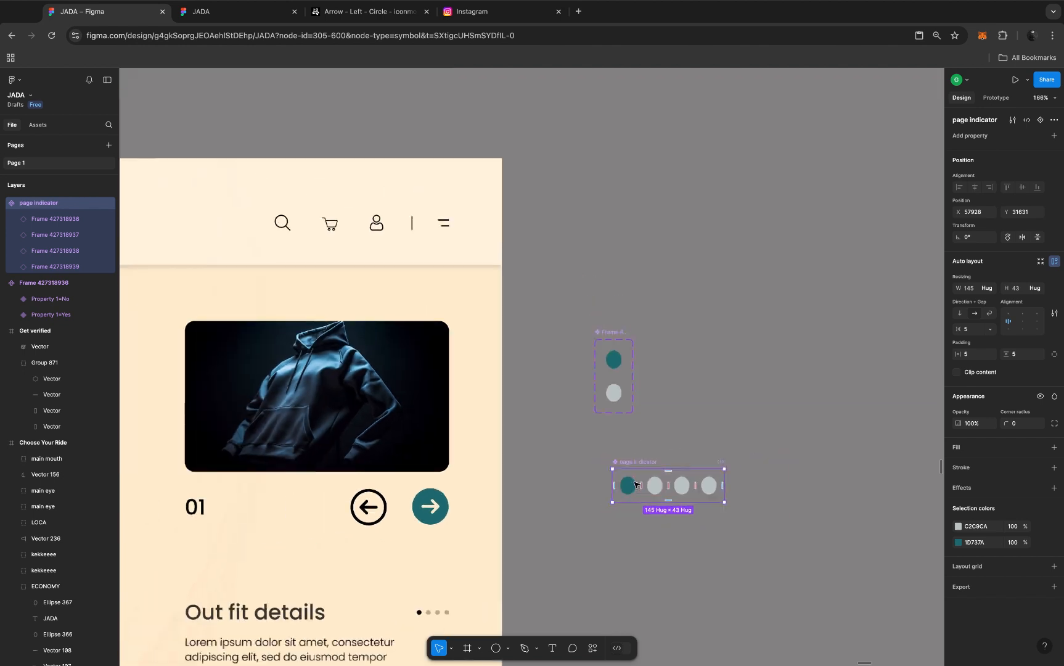
pyautogui.scroll(-3, 636, 484)
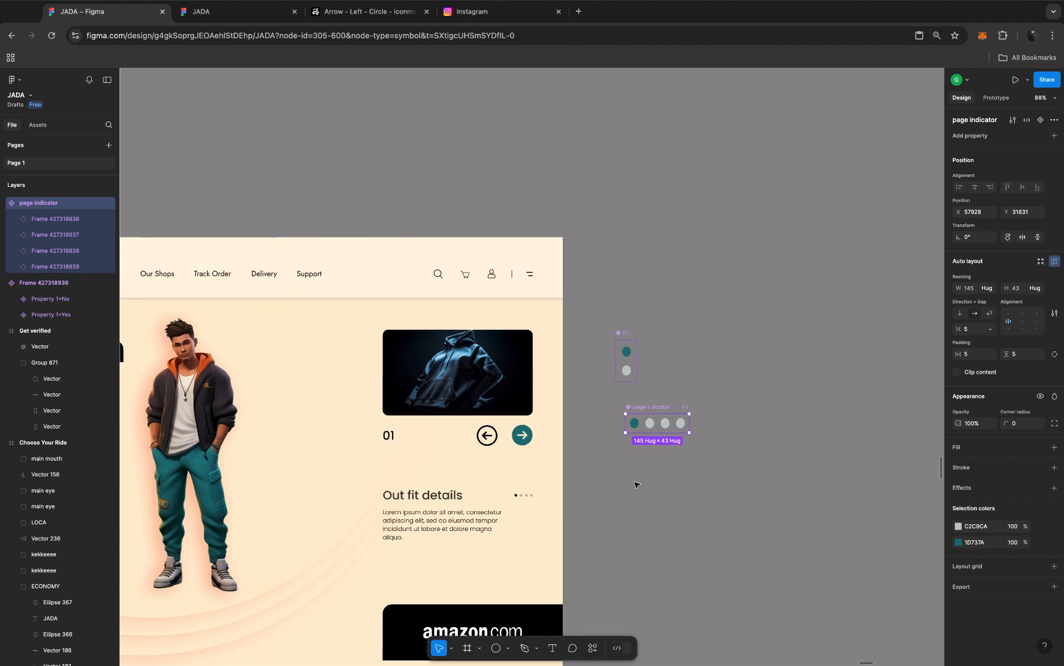
pyautogui.click(571, 296)
pyautogui.moveTo(485, 360); pyautogui.dragTo(440, 506)
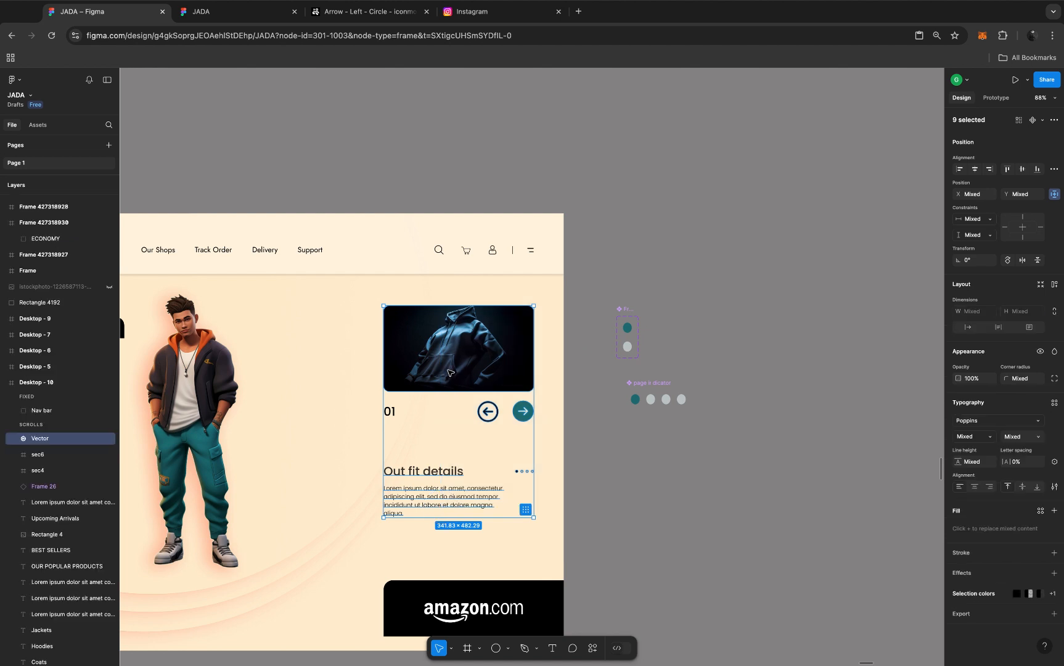
pyautogui.moveTo(449, 373); pyautogui.dragTo(777, 344)
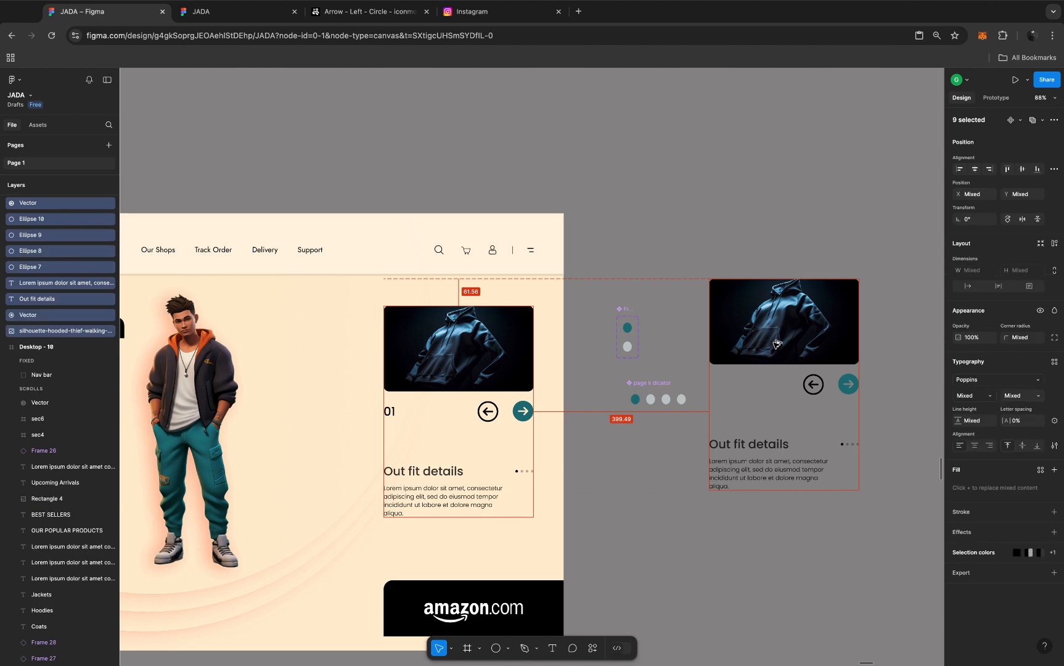
# Step: Delete the four old pagination ellipses beside the Out fit details heading in the copied section
pyautogui.scroll(5, 805, 415)
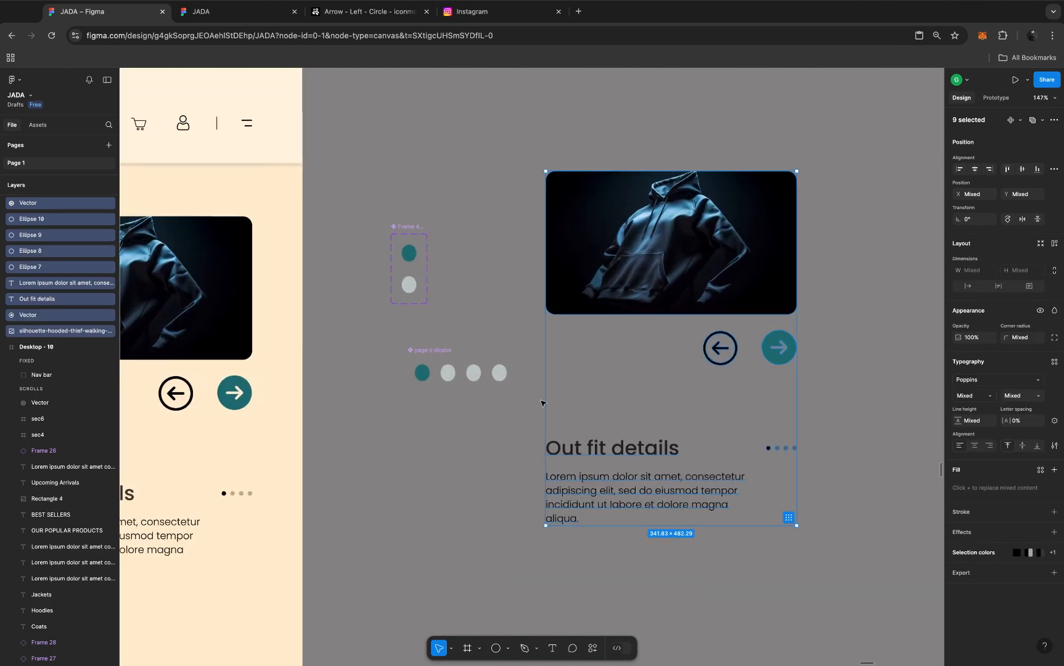
pyautogui.click(811, 441)
pyautogui.moveTo(808, 436); pyautogui.dragTo(763, 458)
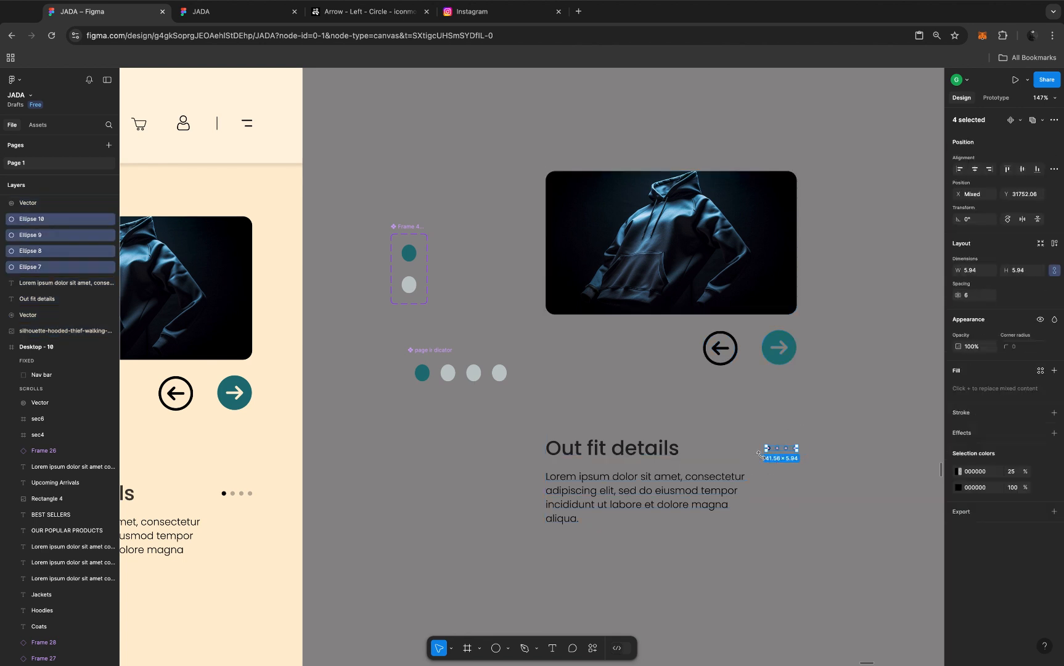
pyautogui.press('Delete')
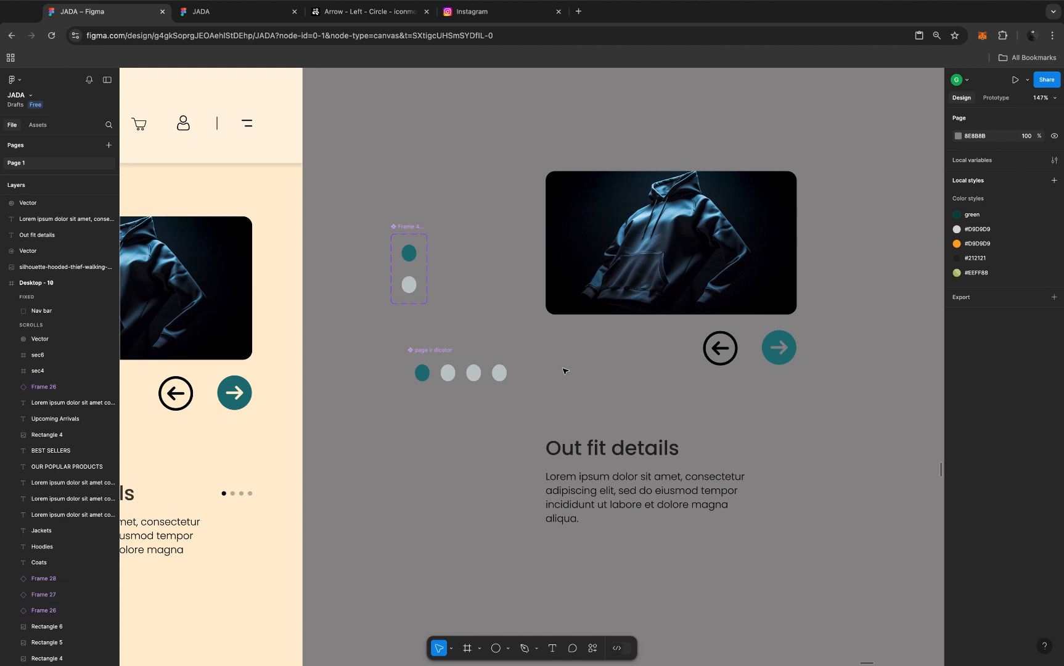
# Step: Scale the page indicator component down to 0.4x, about 58 × 17.2, with the Scale tool
pyautogui.click(441, 352)
pyautogui.click(515, 388)
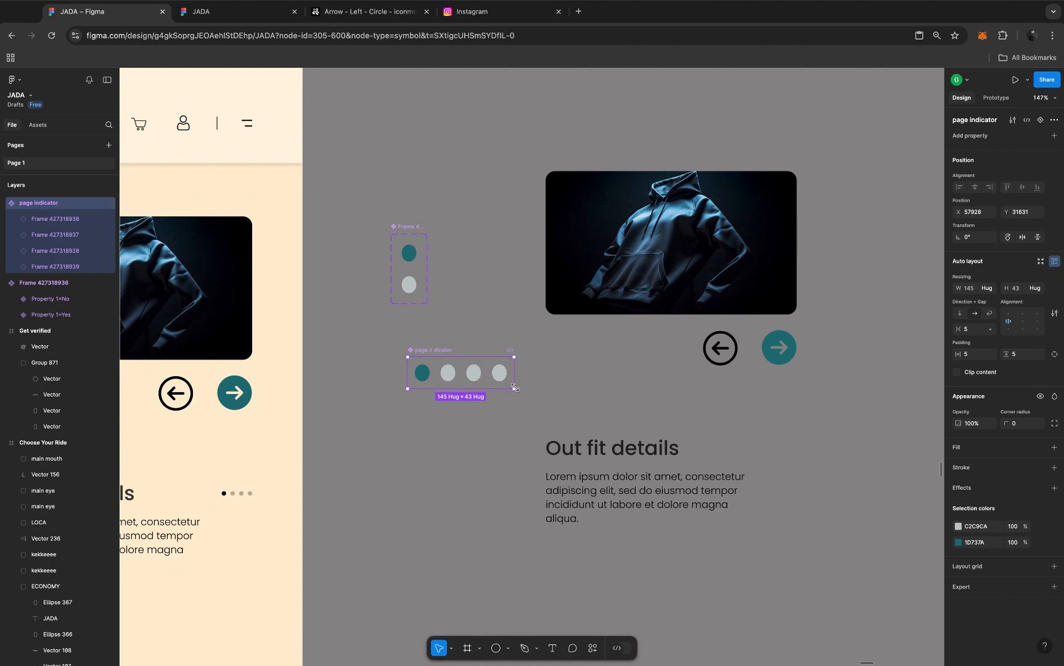
pyautogui.press('k')
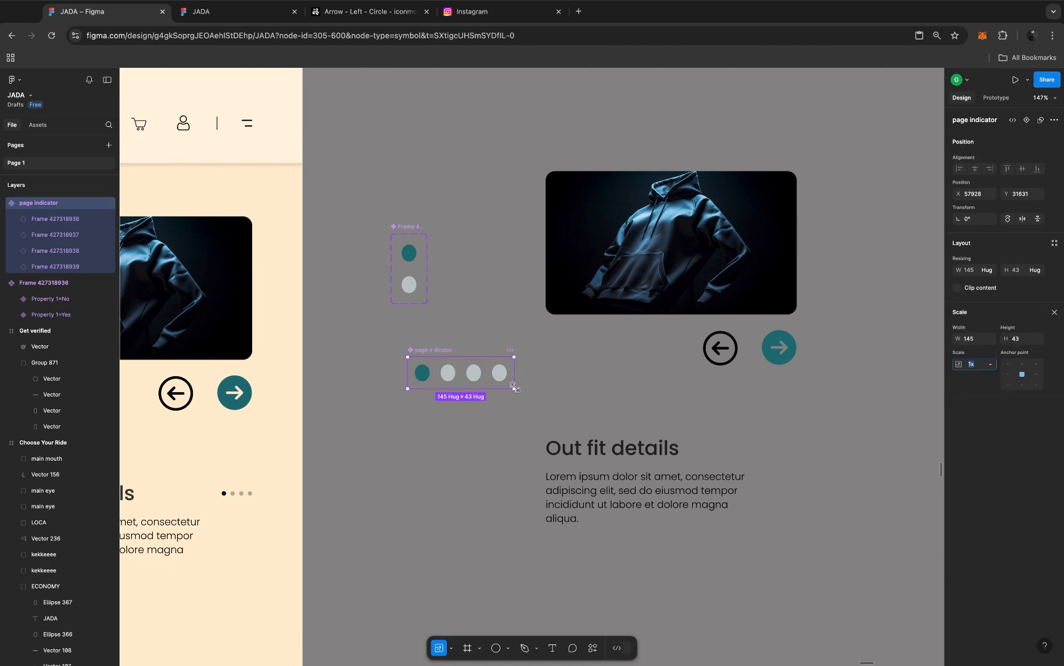
pyautogui.moveTo(515, 388); pyautogui.dragTo(450, 365)
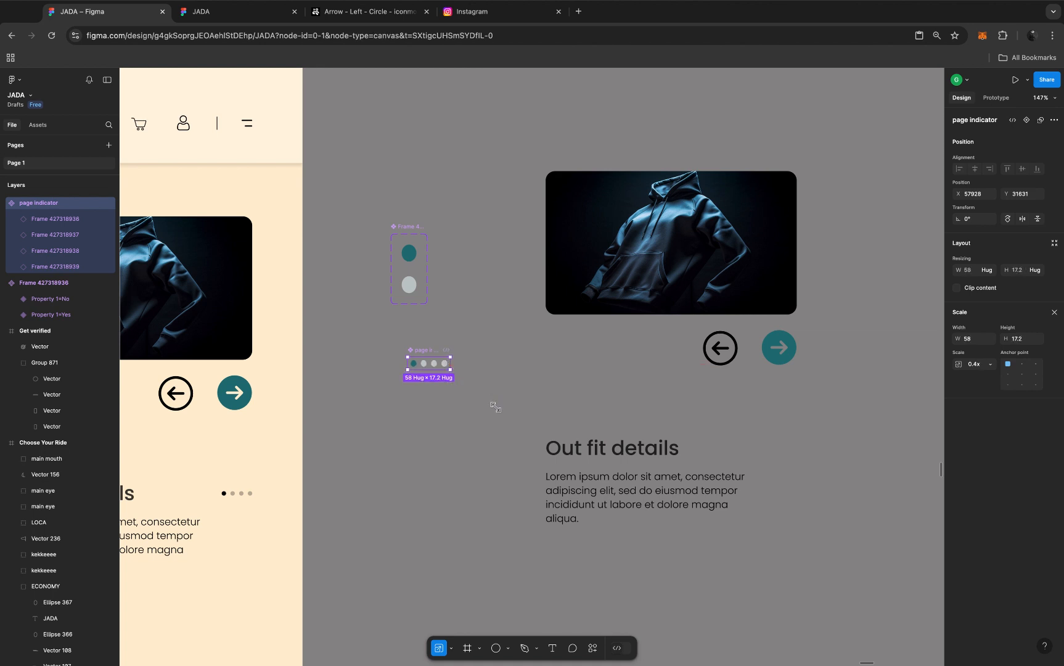
pyautogui.click(497, 408)
pyautogui.click(440, 648)
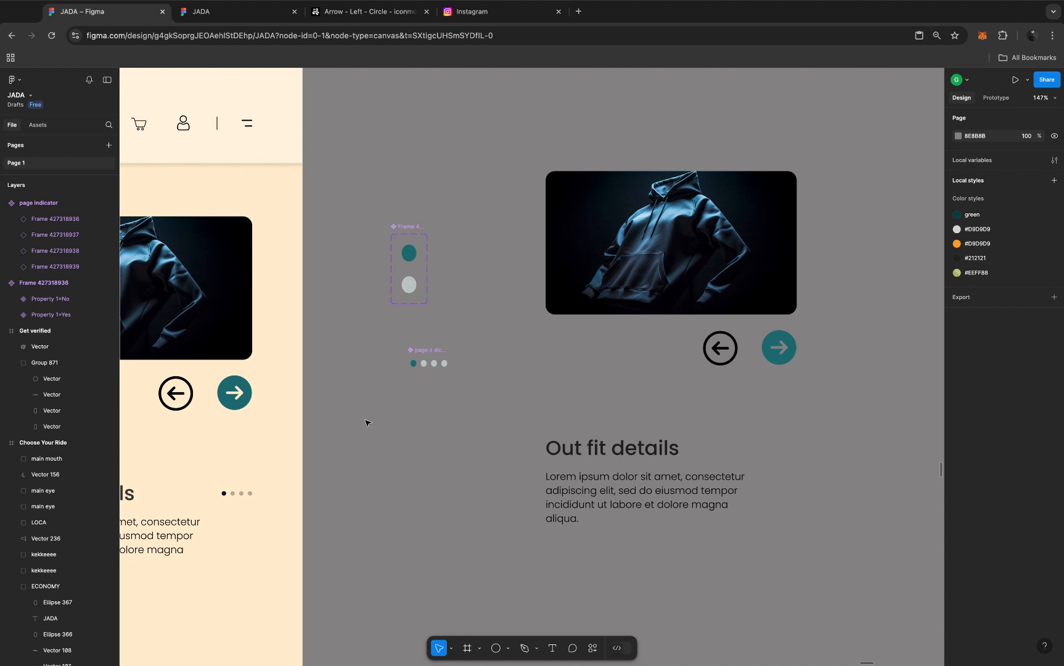
# Step: Place an instance of the page indicator component beside the Out fit details heading in the copied section
pyautogui.click(39, 125)
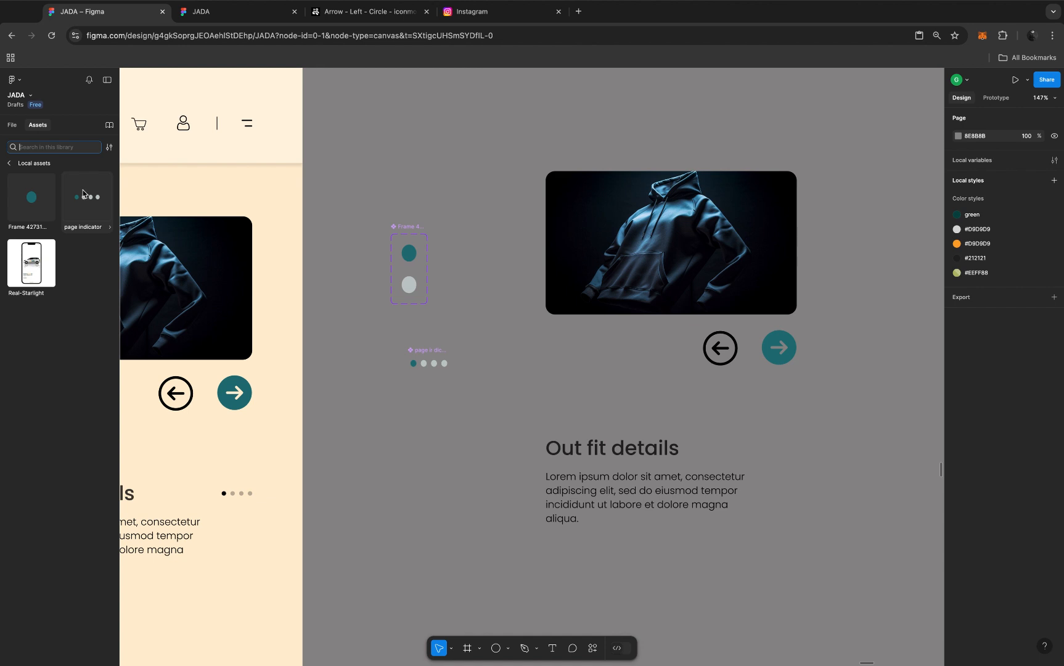
pyautogui.moveTo(83, 193); pyautogui.dragTo(766, 439)
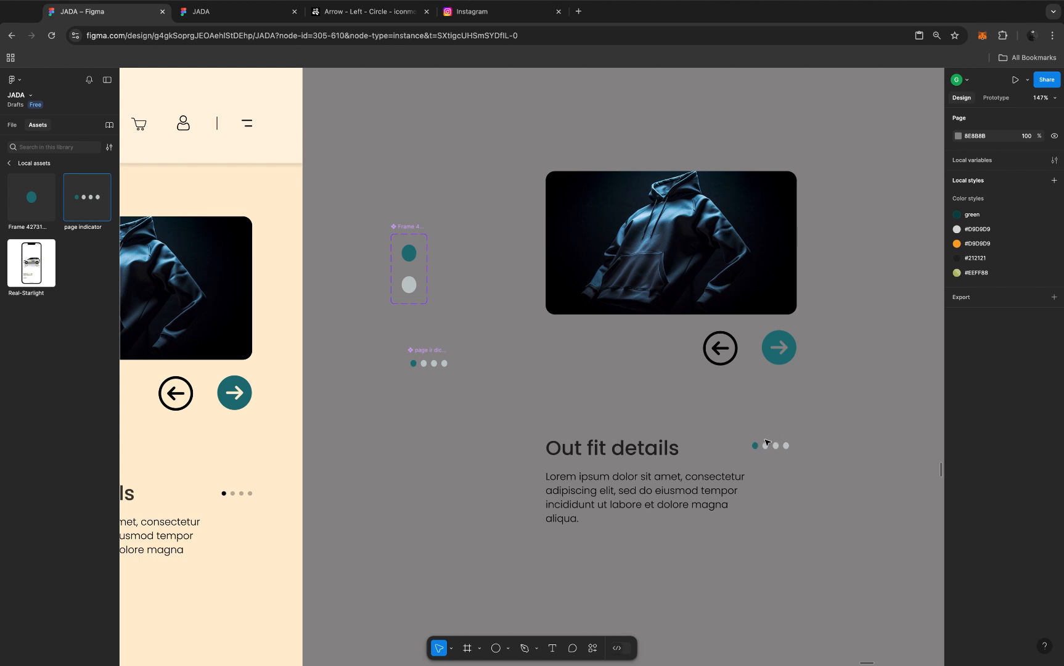
pyautogui.scroll(-3, 795, 408)
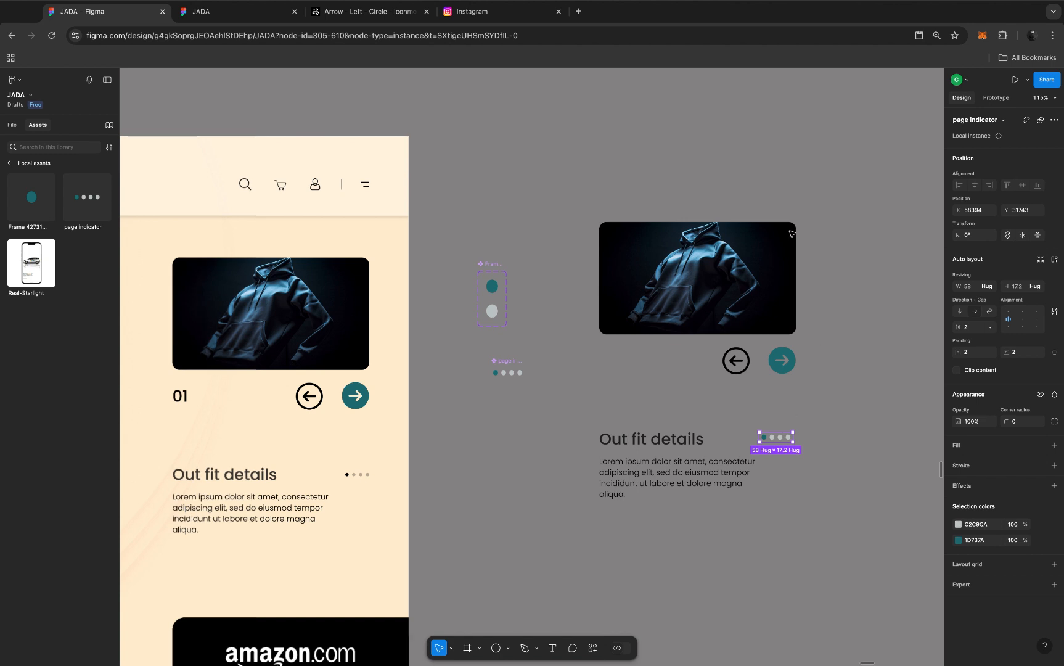
# Step: Copy the "01" slide number from the page design to below the copied hoodie image, level with the arrow buttons
pyautogui.moveTo(561, 193); pyautogui.dragTo(654, 369)
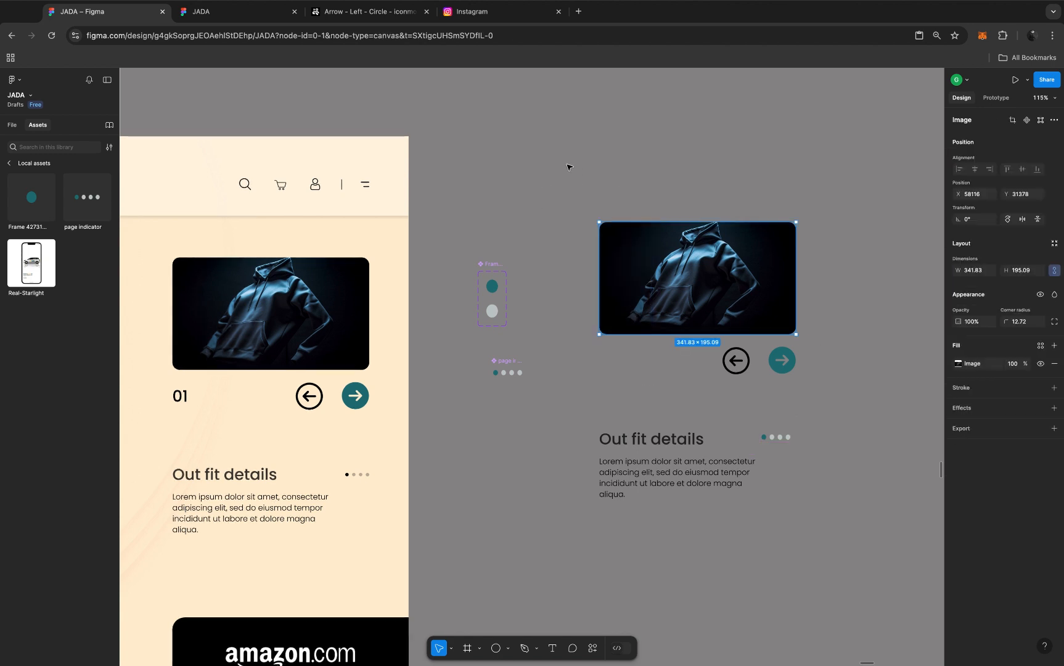
pyautogui.click(569, 167)
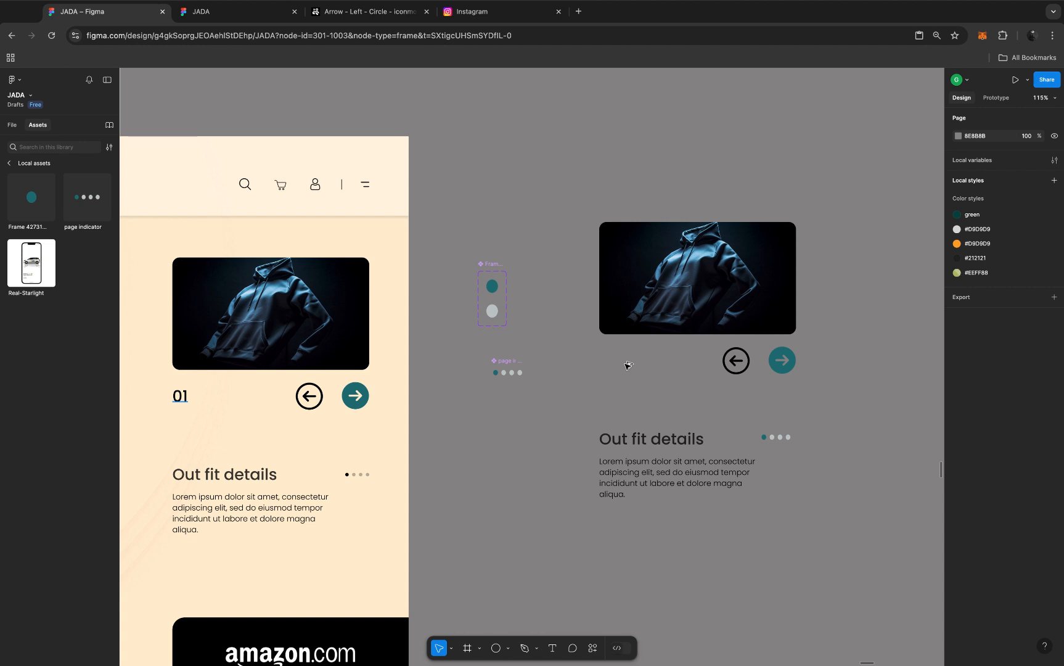
pyautogui.moveTo(180, 396); pyautogui.dragTo(610, 376)
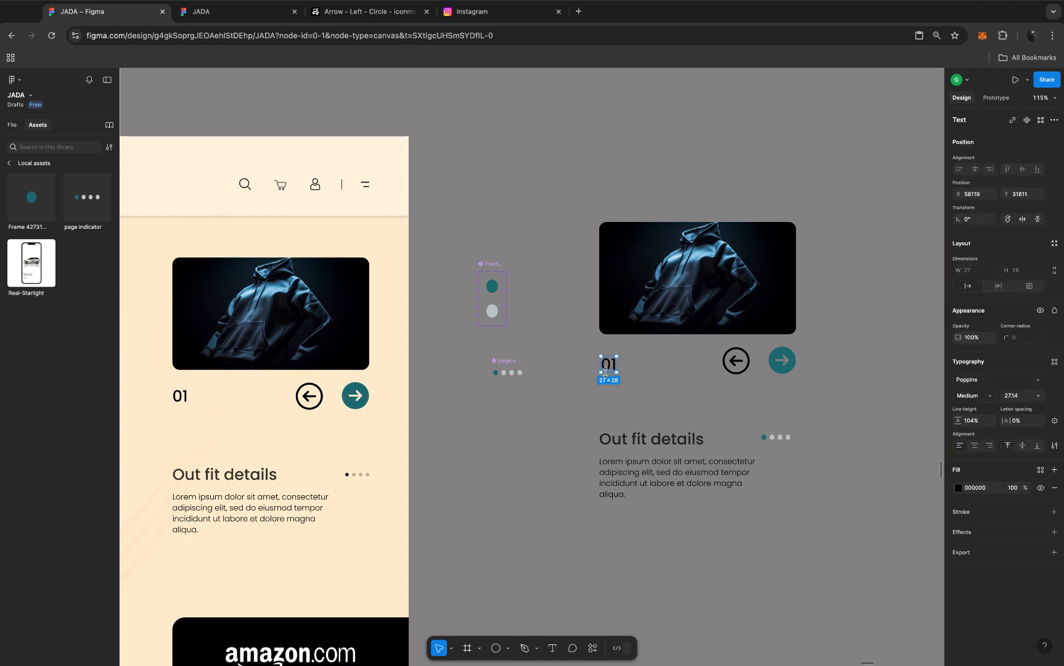
pyautogui.moveTo(605, 373); pyautogui.dragTo(605, 369)
# Step: Turn the copied image, slide number, arrows, outfit details text and page indicator into one component
pyautogui.moveTo(575, 198); pyautogui.dragTo(825, 533)
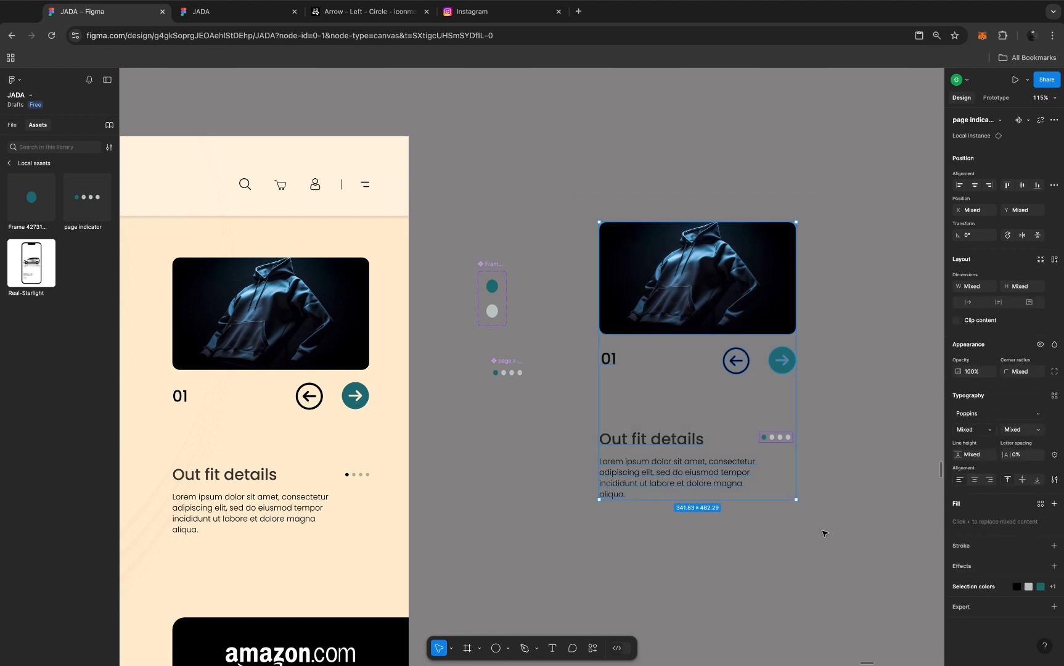
pyautogui.click(1019, 121)
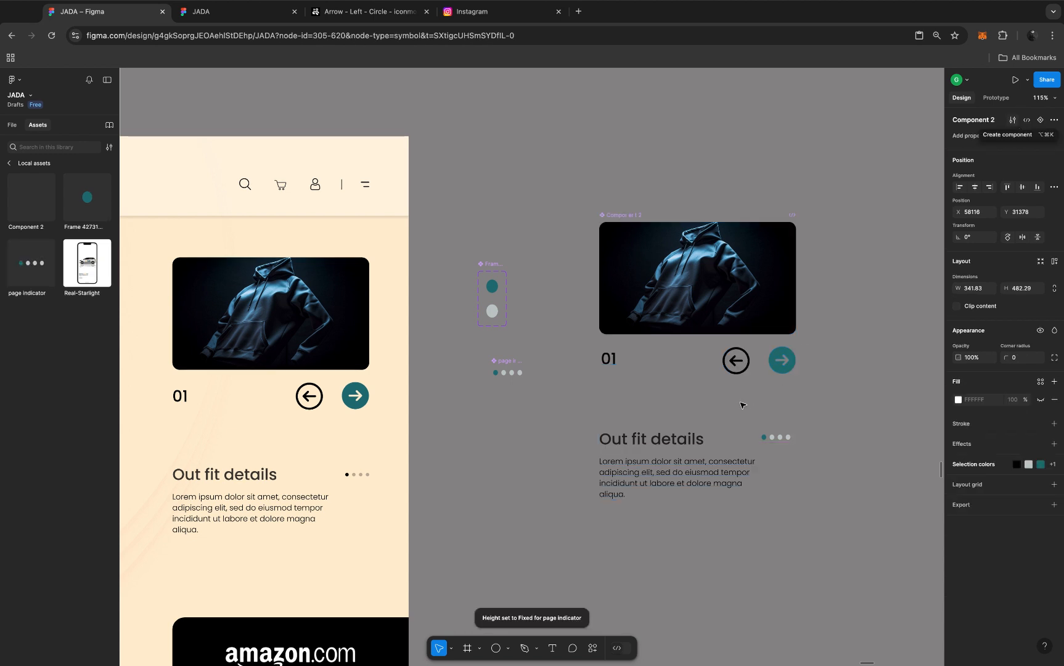
# Step: Add three variants to the hoodie carousel component so the set holds four stacked slides
pyautogui.scroll(-5, 753, 397)
pyautogui.scroll(-2, 743, 406)
pyautogui.hscroll(2, 744, 405)
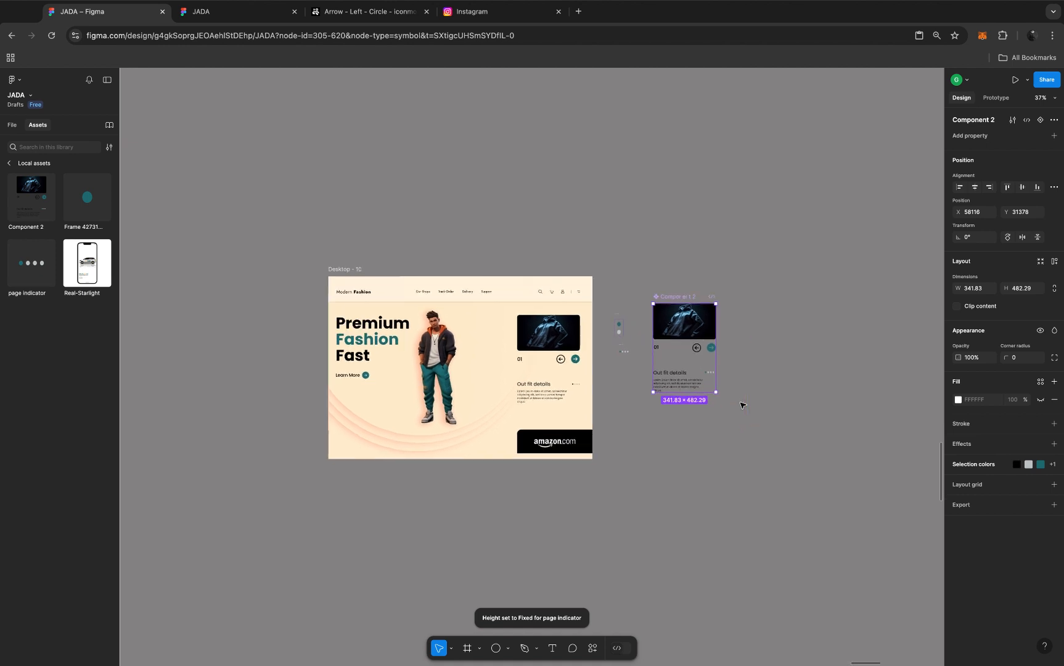
pyautogui.scroll(5, 671, 401)
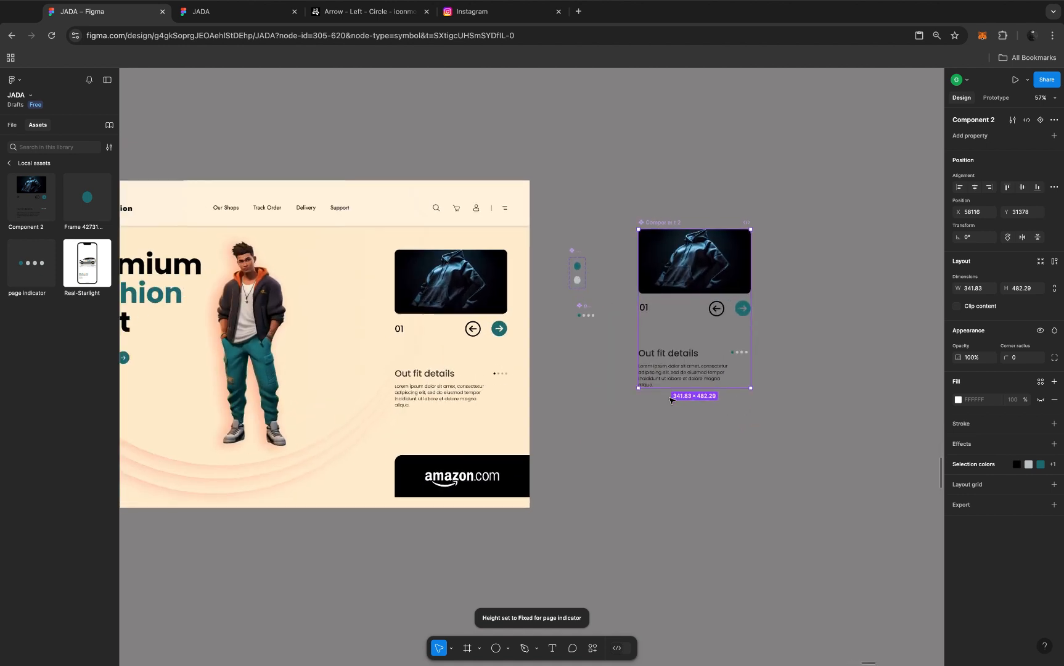
pyautogui.scroll(1, 671, 401)
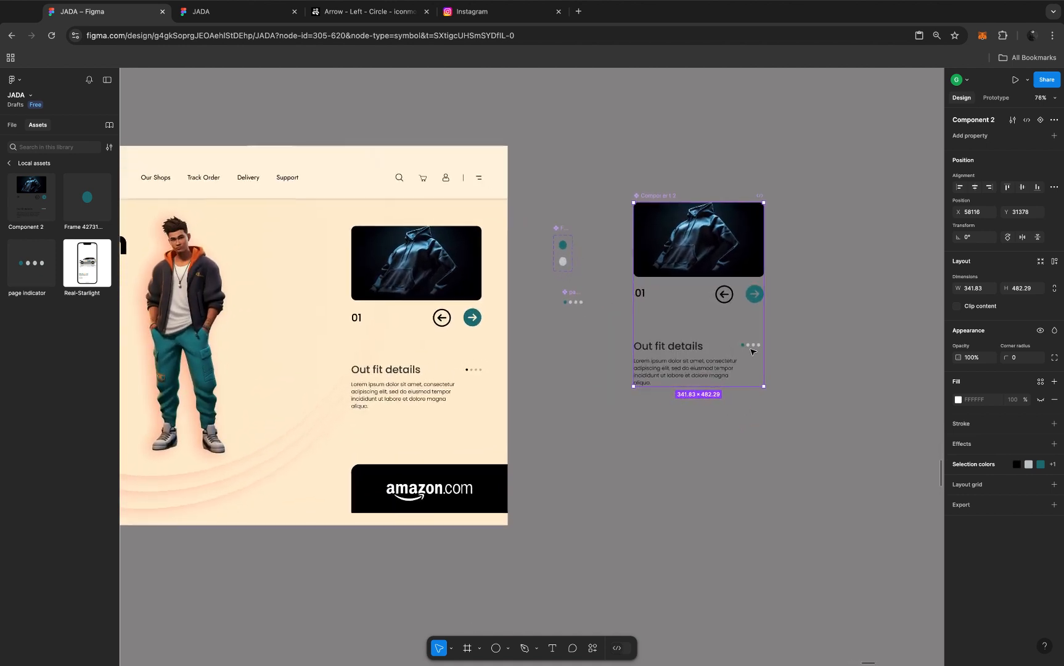
pyautogui.click(1041, 121)
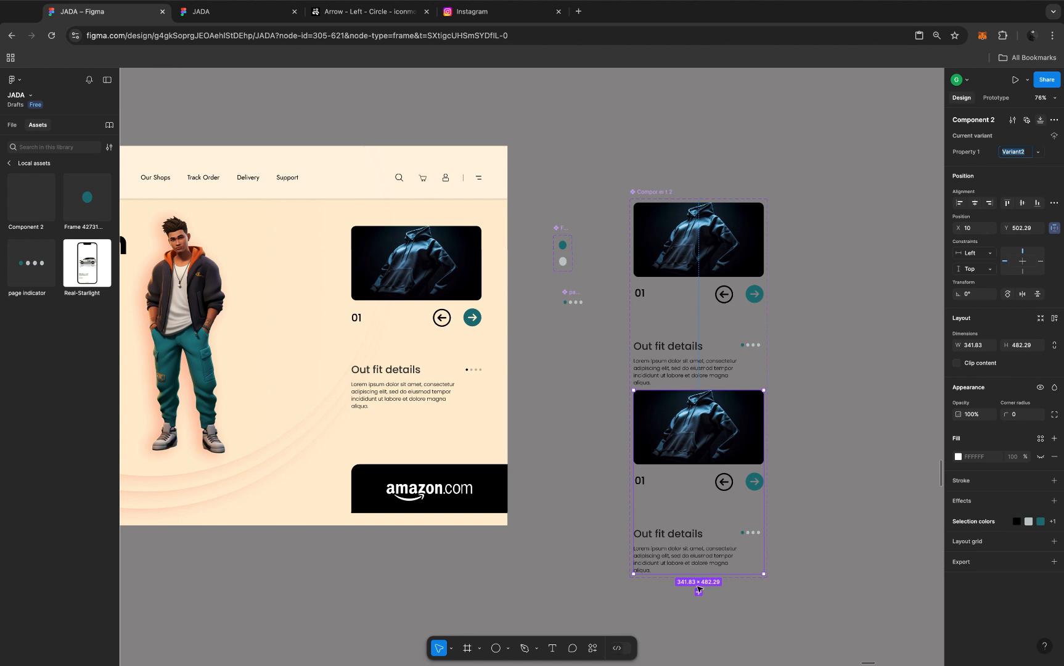
pyautogui.scroll(-1, 698, 590)
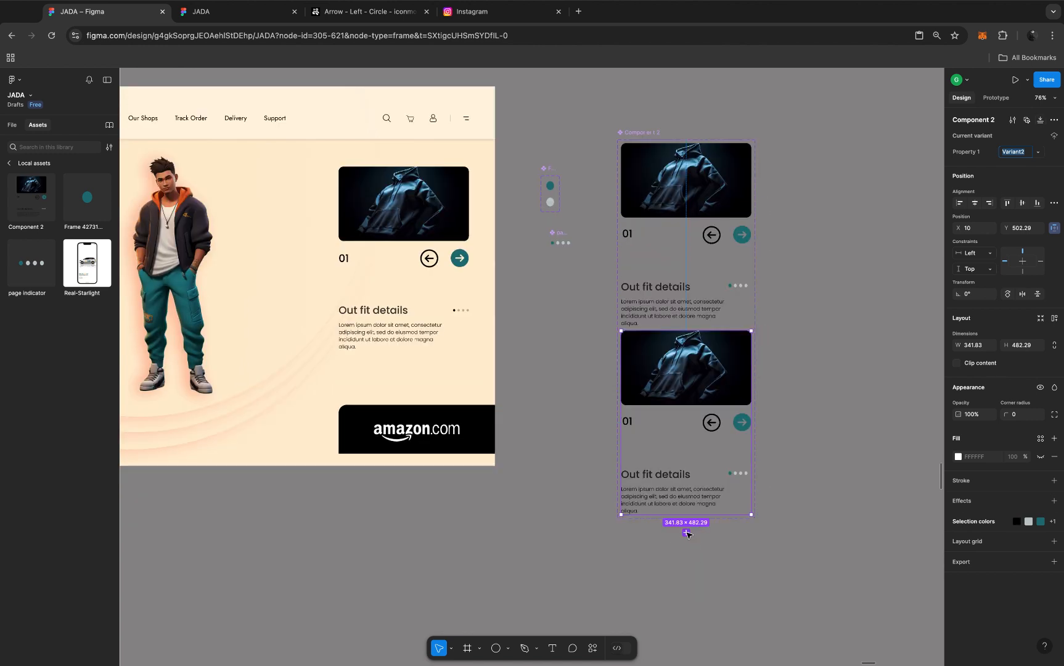
pyautogui.click(686, 532)
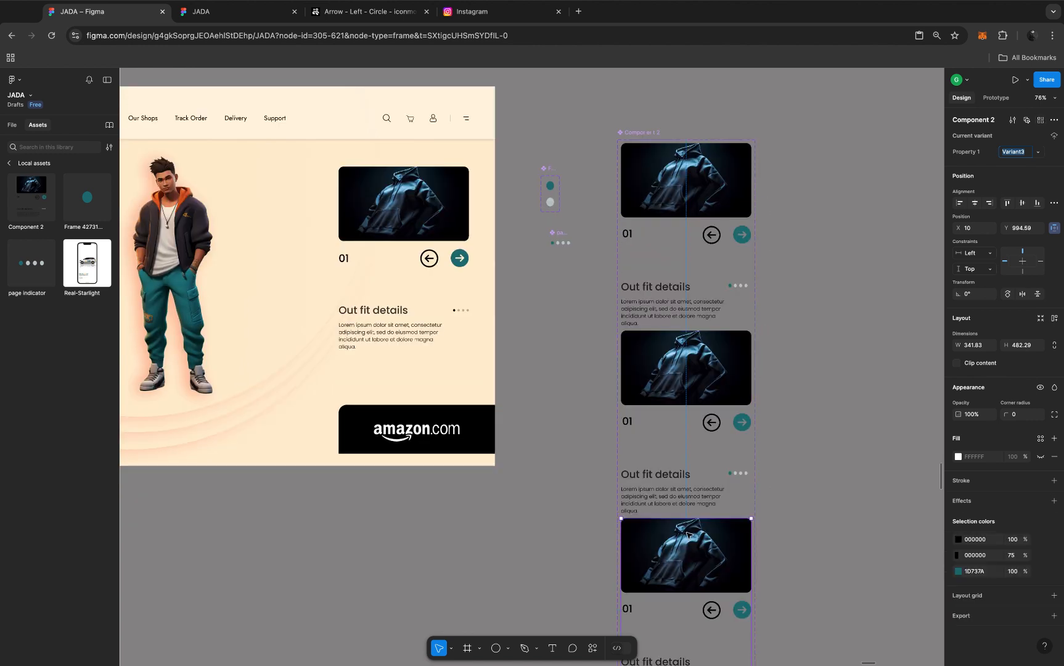
pyautogui.scroll(-1, 687, 535)
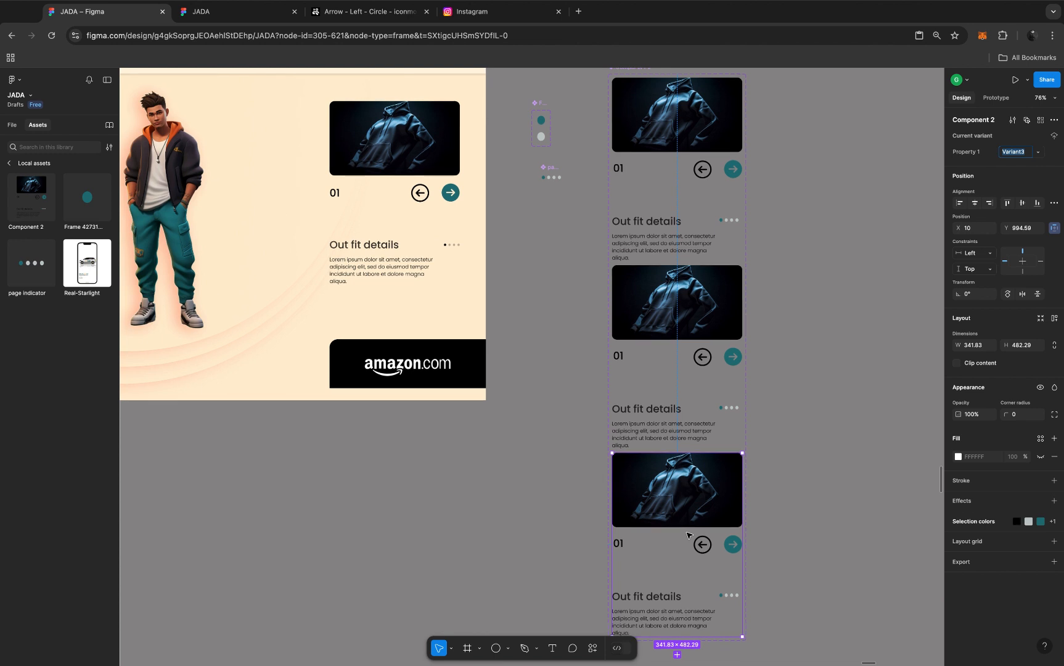
pyautogui.scroll(-2, 689, 535)
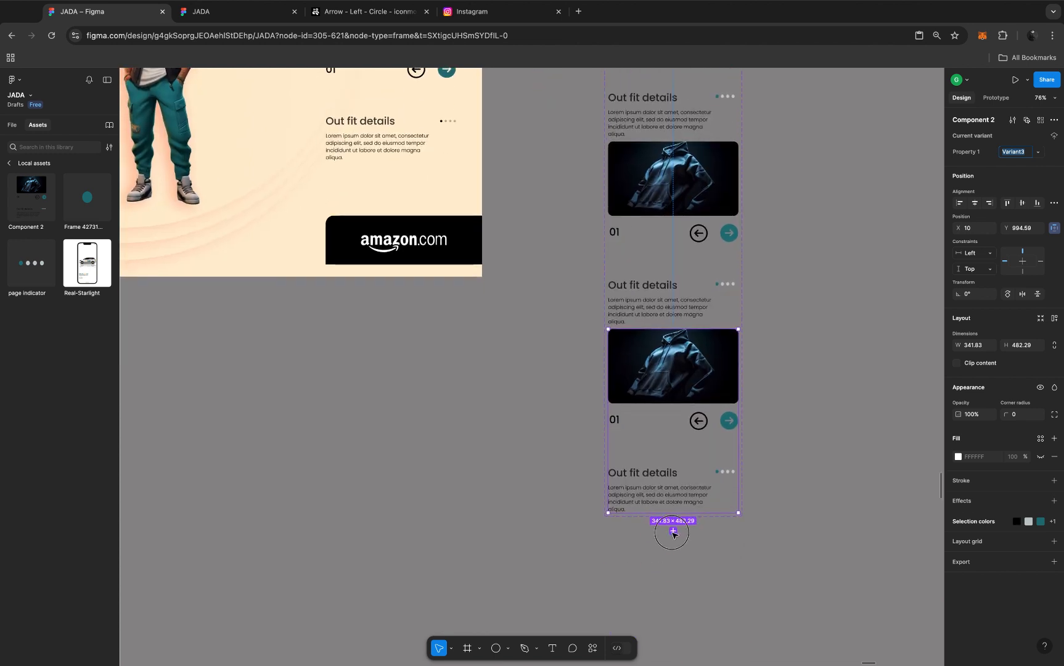
pyautogui.click(672, 532)
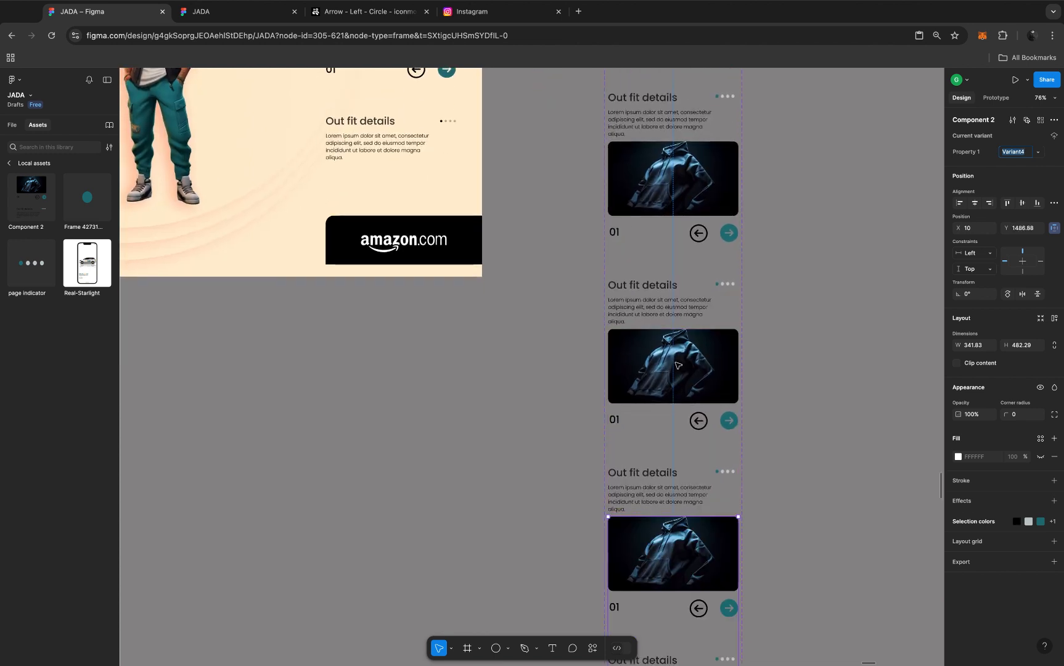
# Step: Add three variants to the page indicator component so the set holds four rows of dots
pyautogui.scroll(2, 678, 348)
pyautogui.scroll(2, 677, 348)
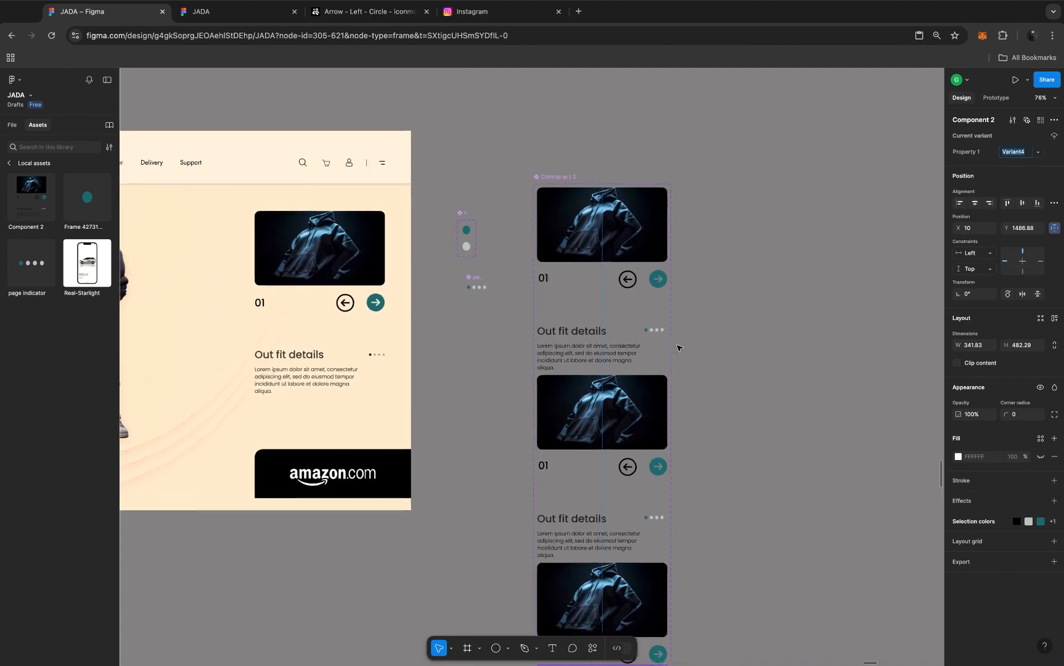
pyautogui.scroll(10, 652, 336)
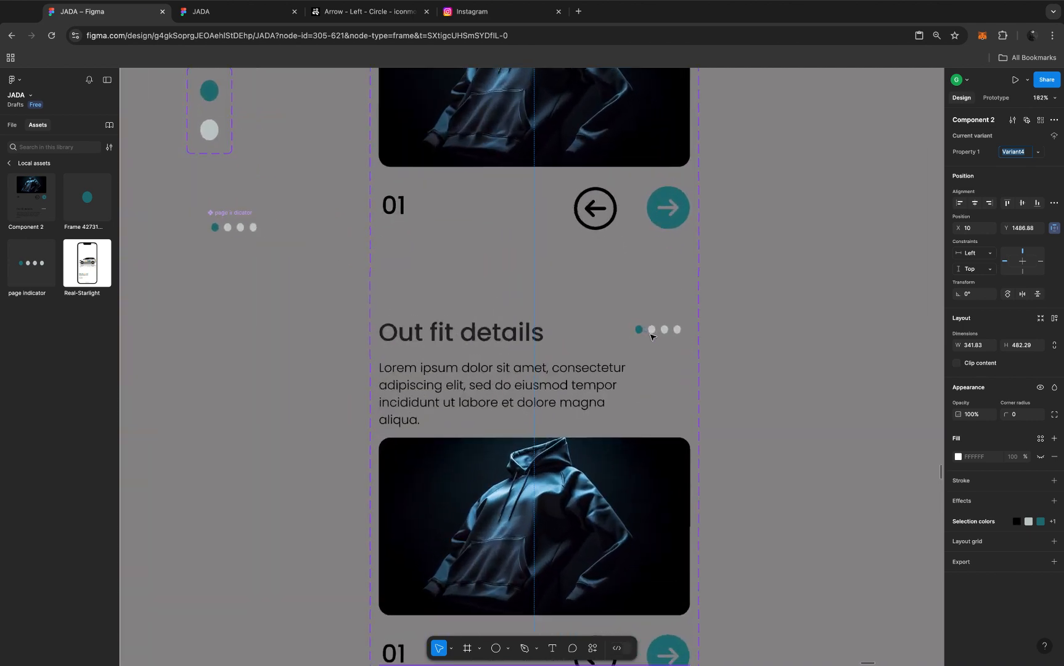
pyautogui.hscroll(-5, 652, 336)
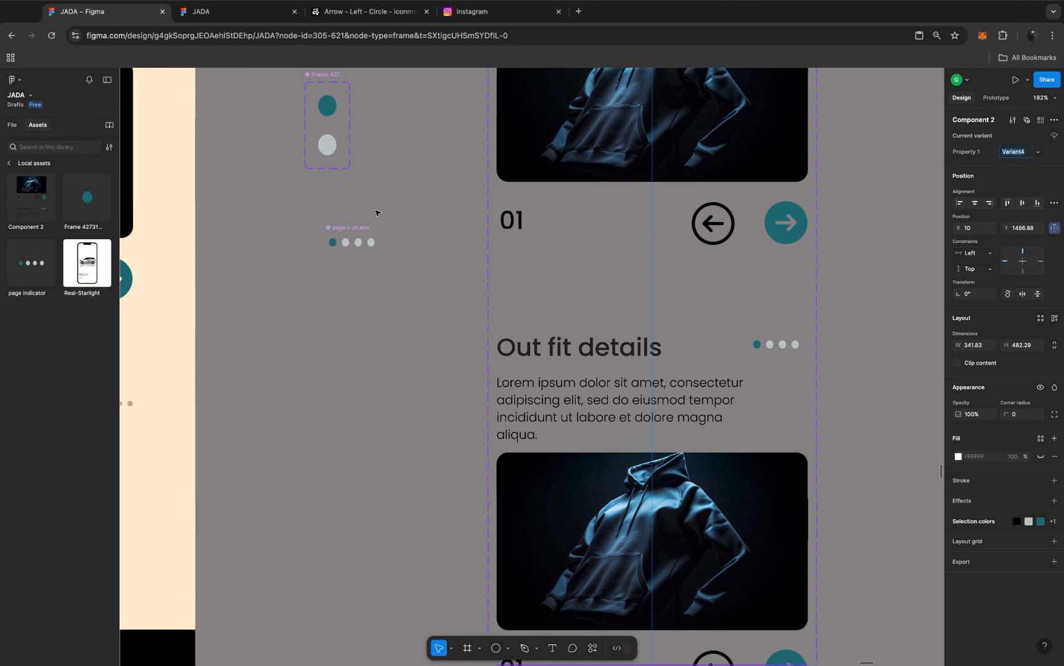
pyautogui.scroll(10, 360, 233)
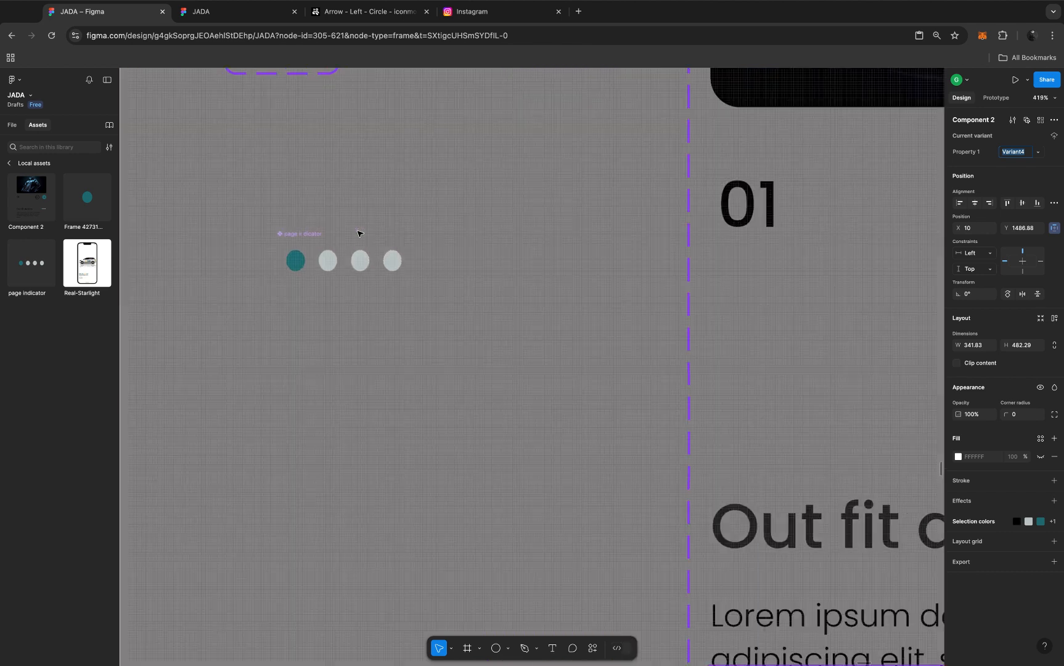
pyautogui.click(292, 235)
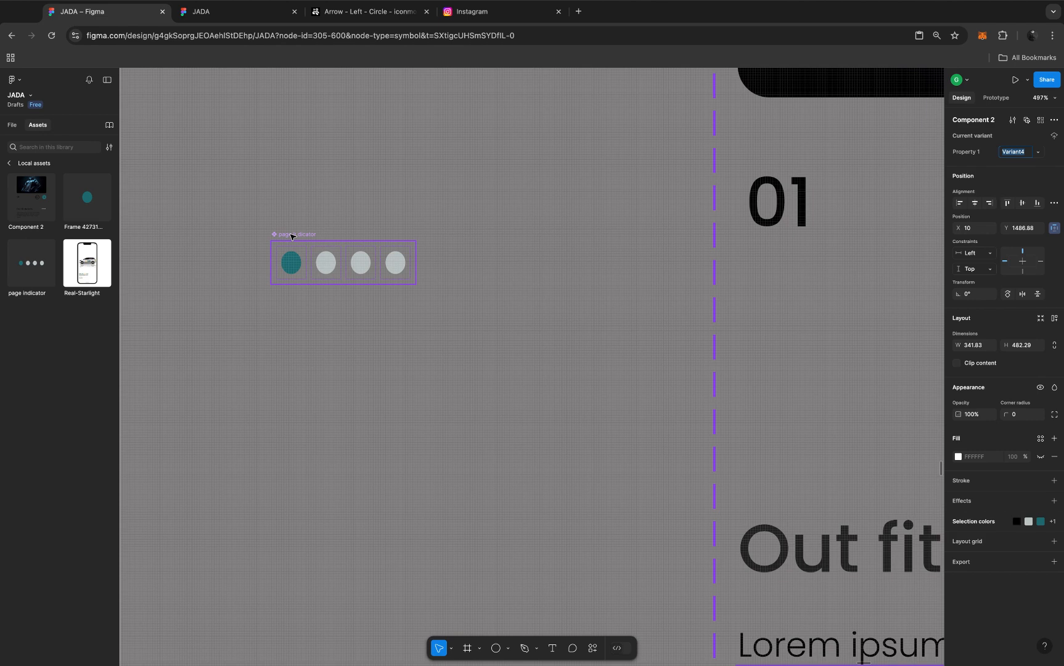
pyautogui.click(342, 250)
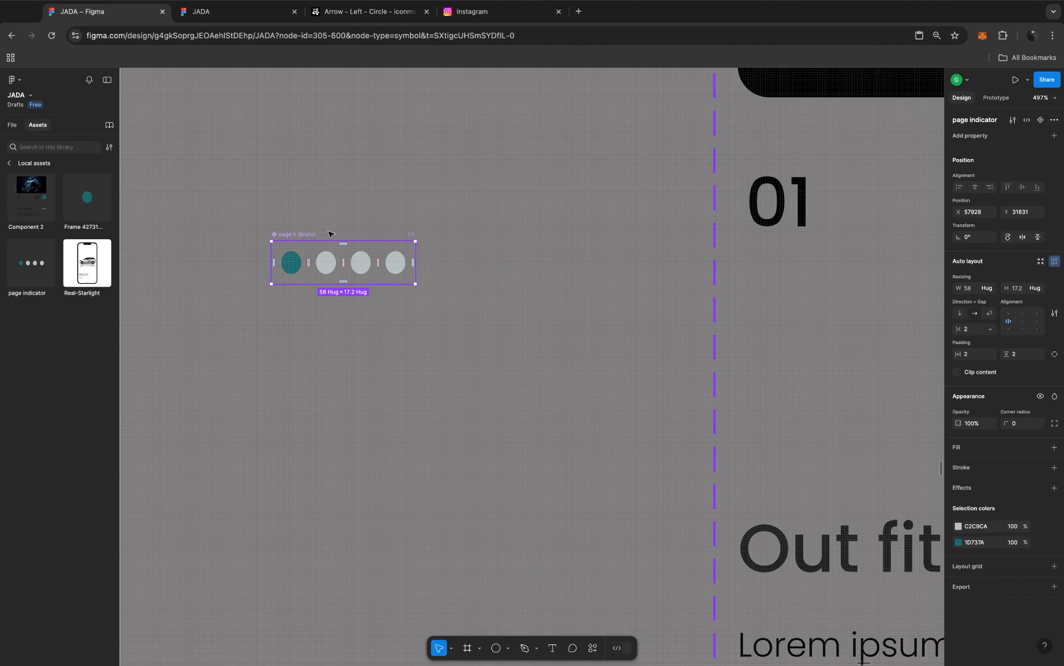
pyautogui.click(1041, 122)
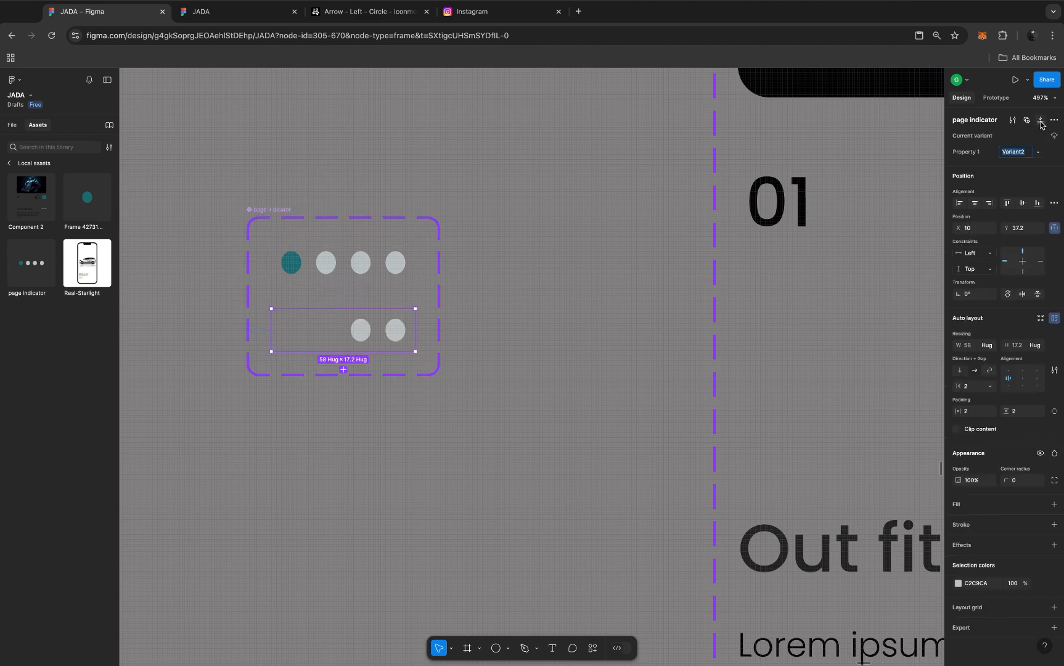
pyautogui.click(344, 370)
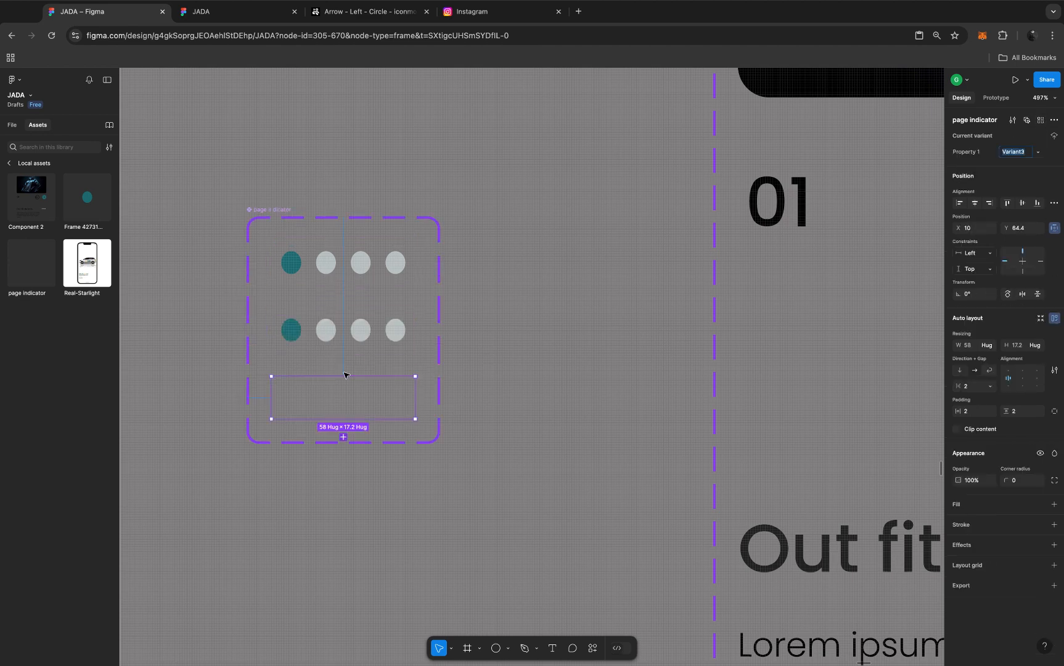
pyautogui.click(343, 437)
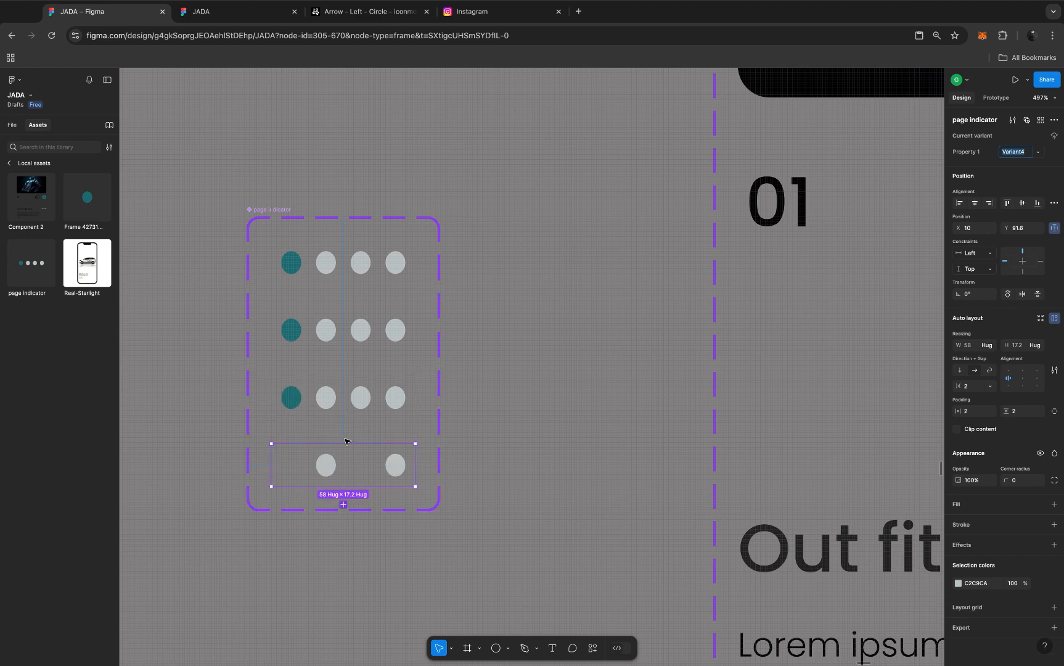
# Step: In the page indicator's second variant, switch Property 1 off for the first dot and on for the second
pyautogui.doubleClick(293, 332)
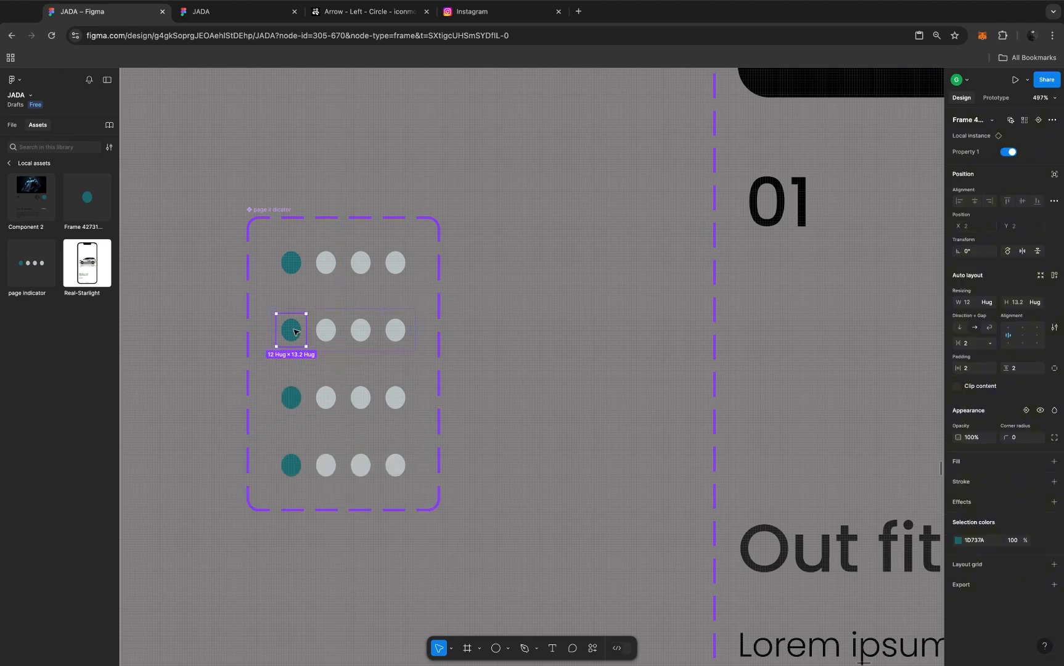
pyautogui.click(1007, 153)
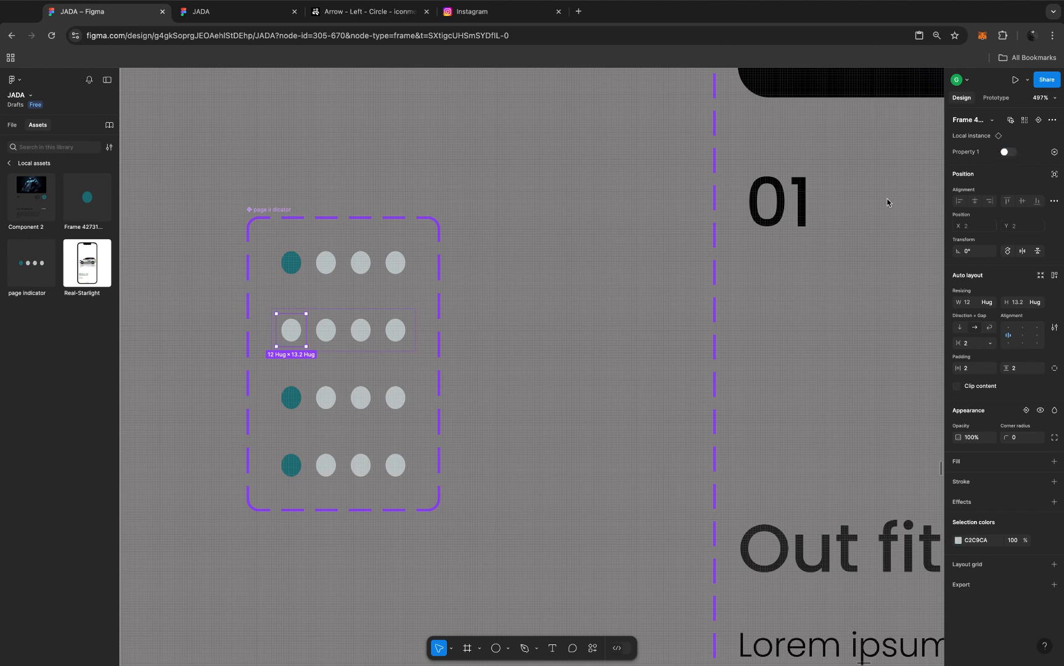
pyautogui.click(327, 336)
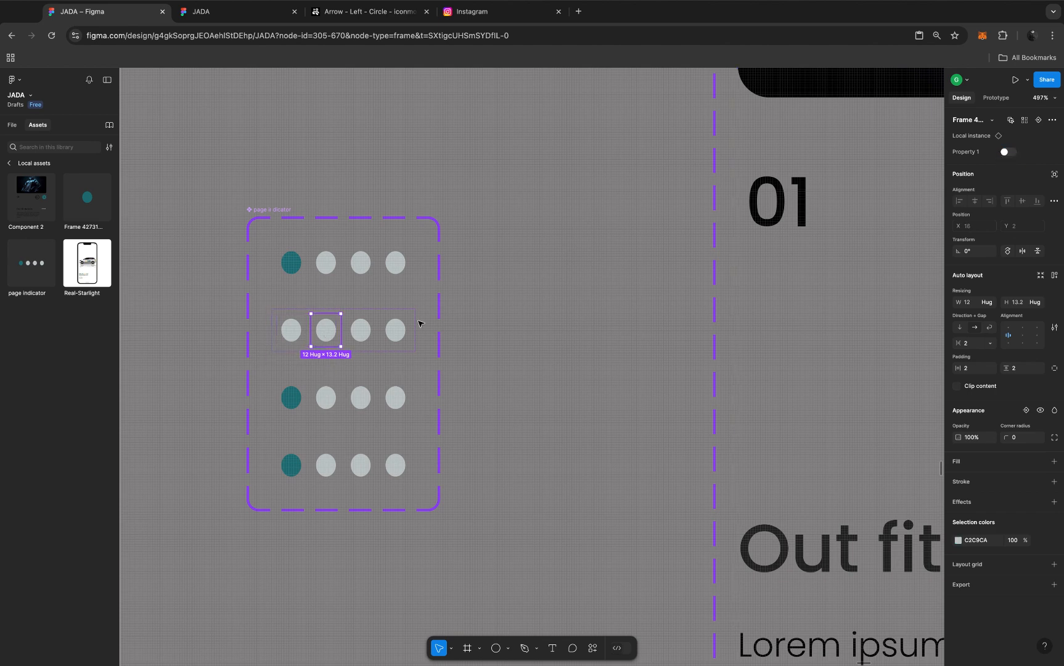
pyautogui.click(1012, 153)
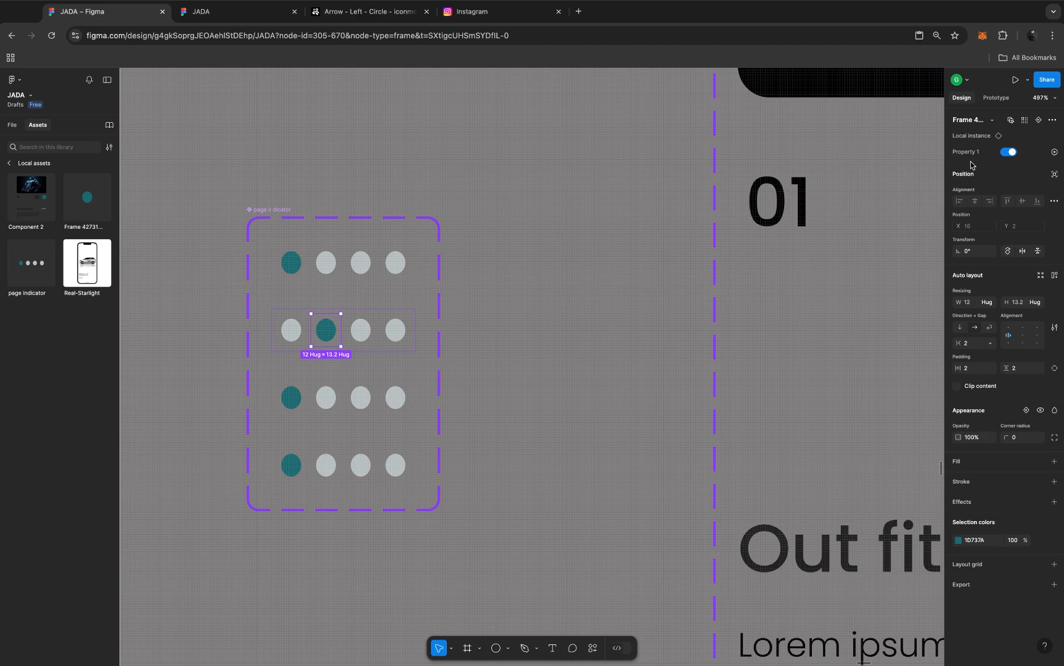
# Step: In the page indicator's third variant, switch Property 1 off for the first dot and on for the third
pyautogui.click(297, 402)
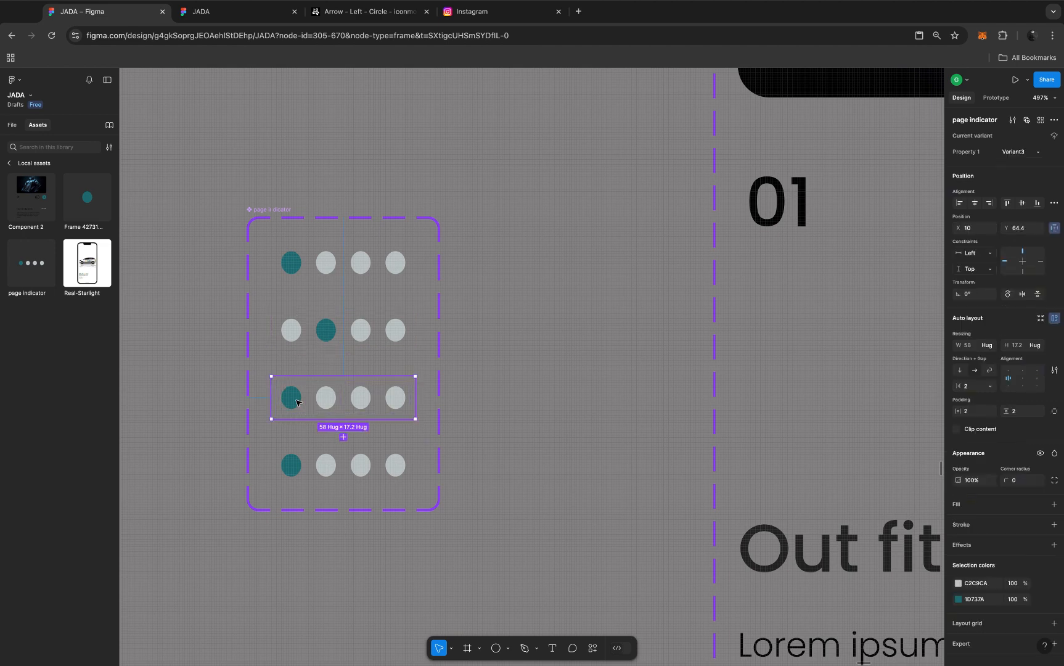
pyautogui.click(297, 402)
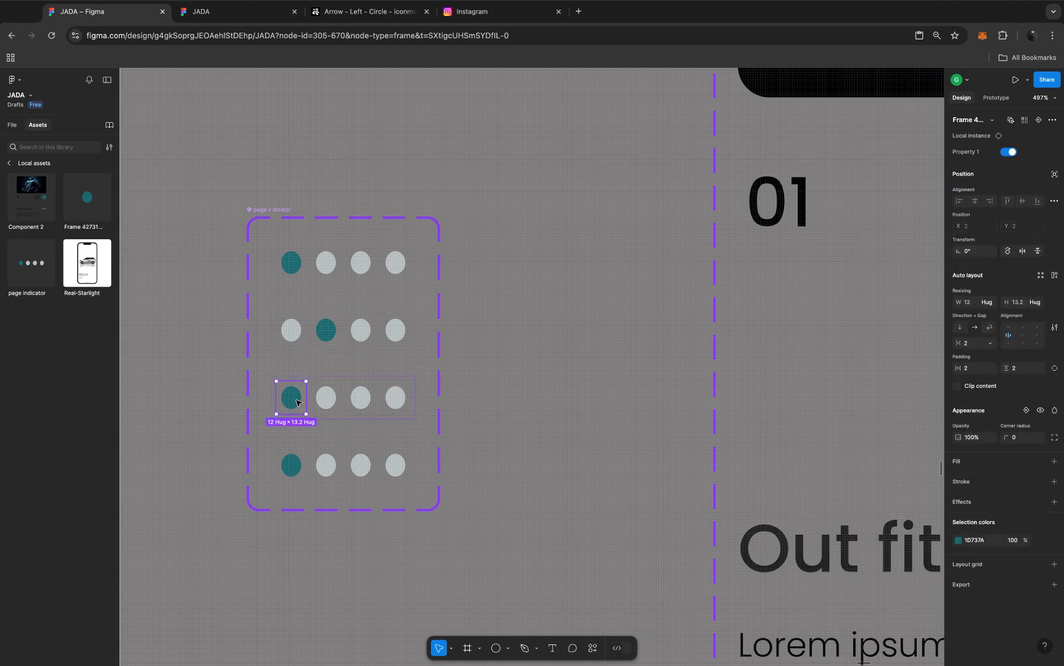
pyautogui.click(1008, 152)
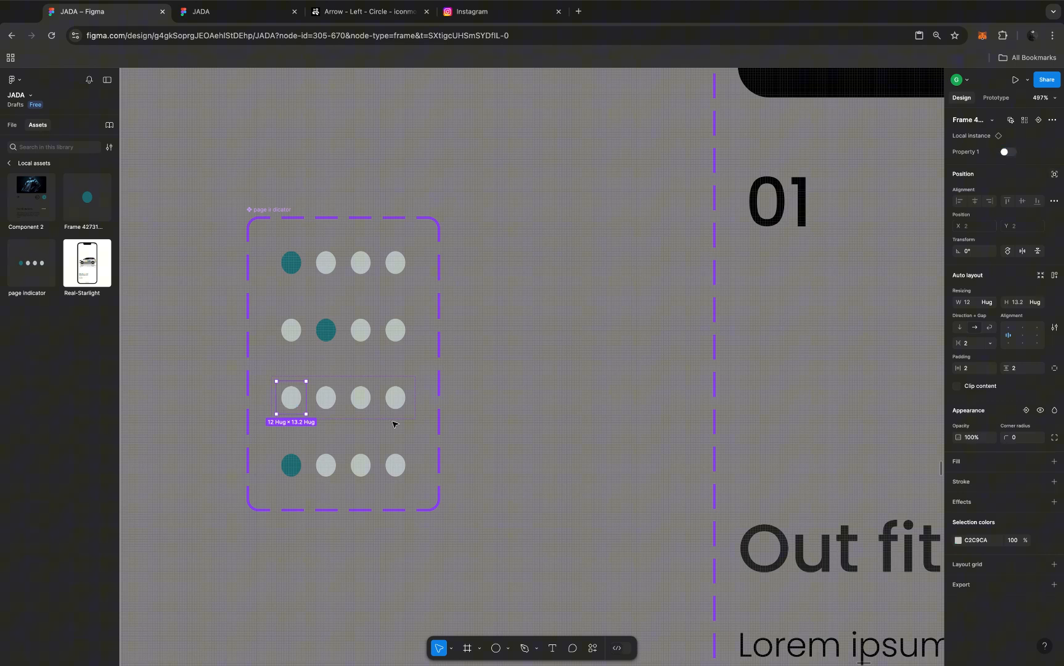
pyautogui.click(363, 399)
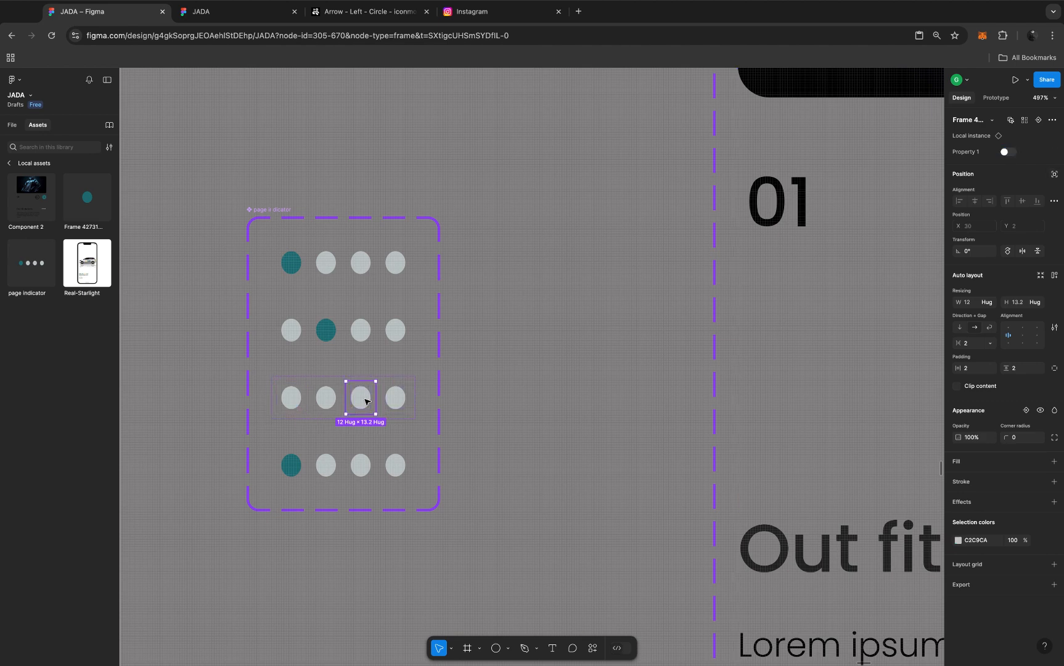
pyautogui.click(1008, 152)
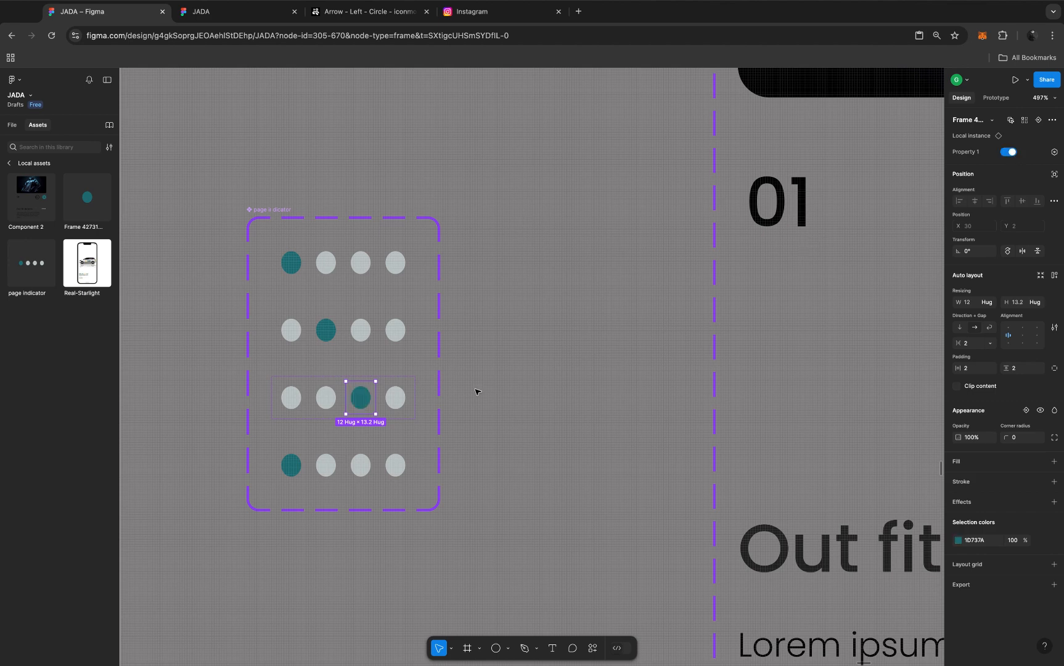
# Step: In the page indicator's fourth variant, switch Property 1 off for the first dot and on for the fourth
pyautogui.click(291, 469)
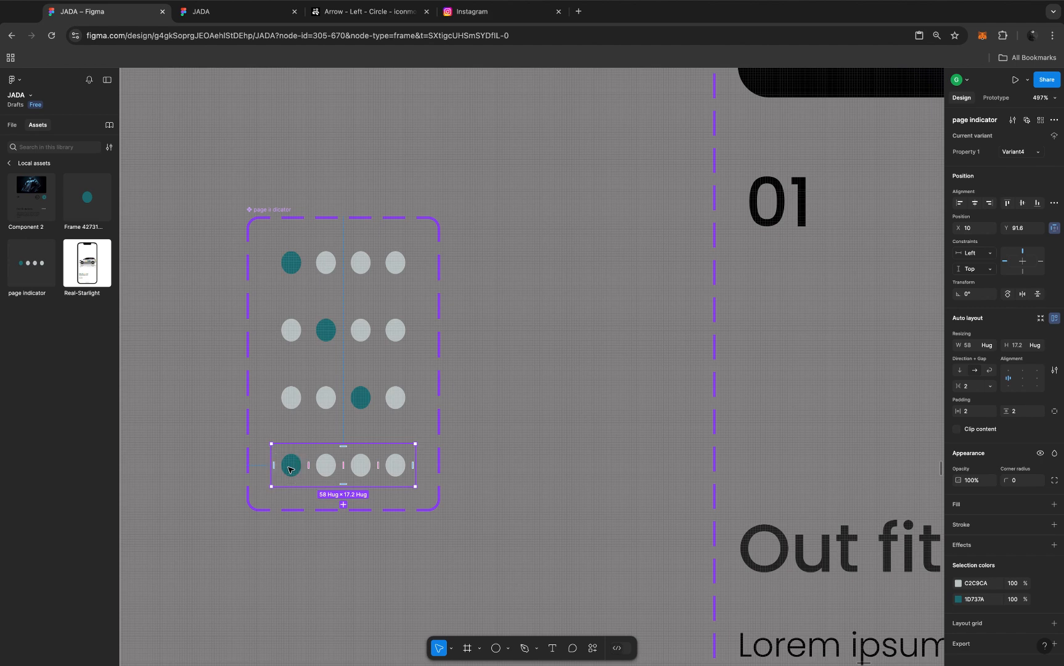
pyautogui.doubleClick(291, 470)
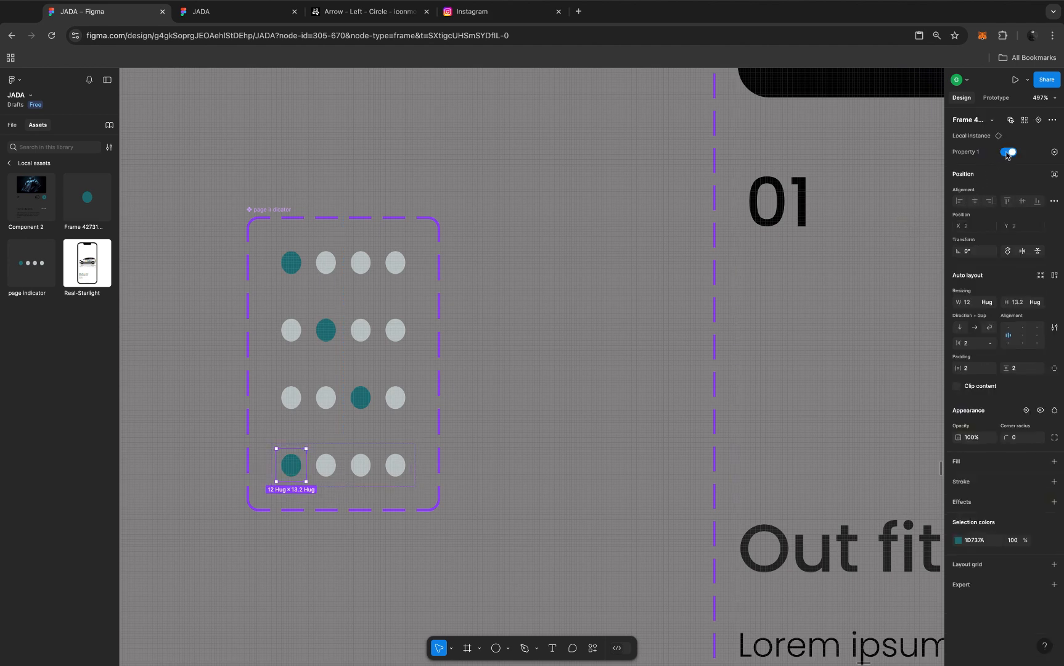
pyautogui.click(1008, 152)
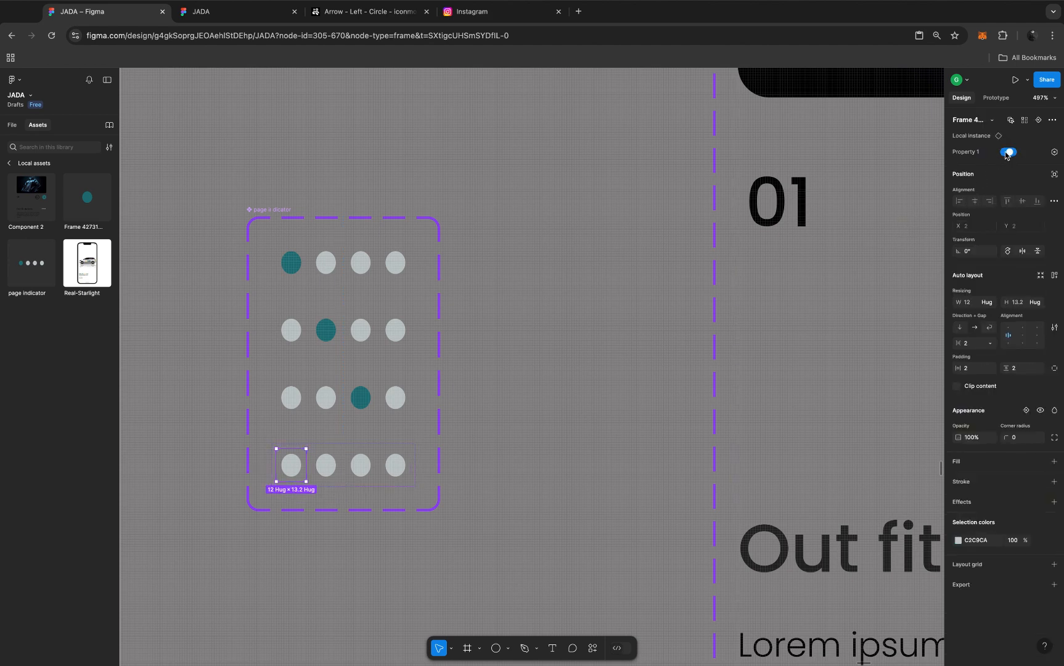
pyautogui.click(395, 467)
pyautogui.doubleClick(395, 467)
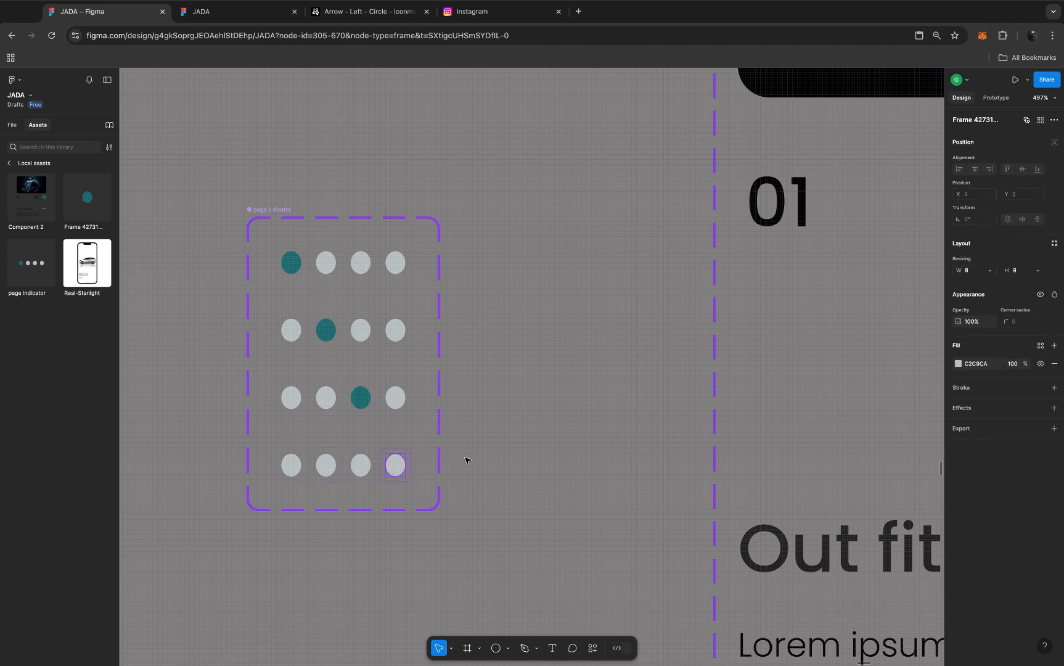
pyautogui.click(425, 465)
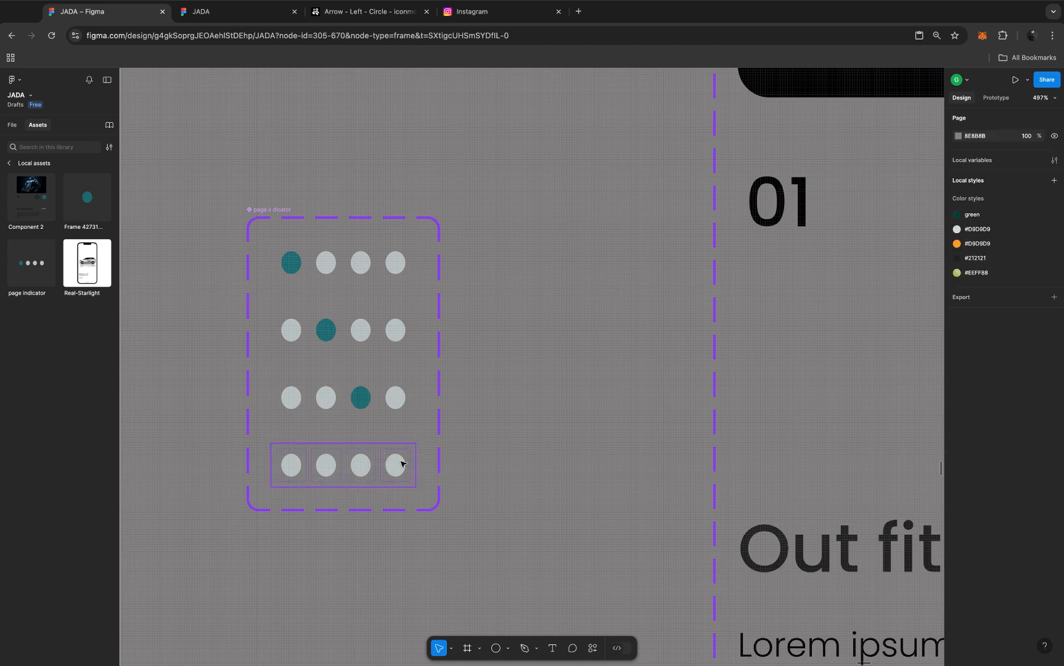
pyautogui.click(401, 464)
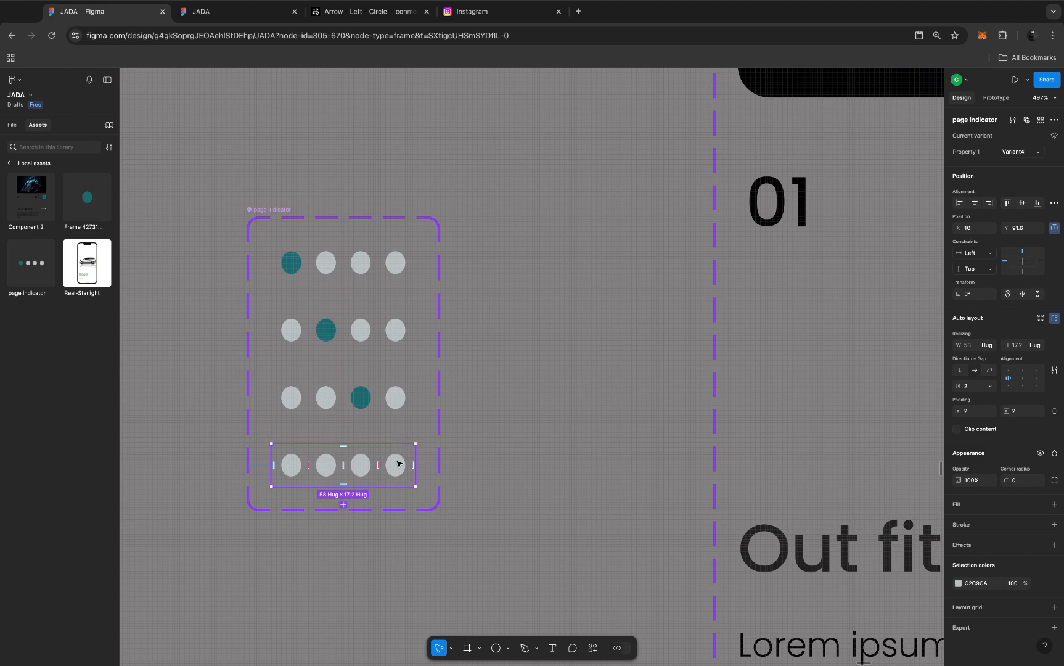
pyautogui.doubleClick(398, 462)
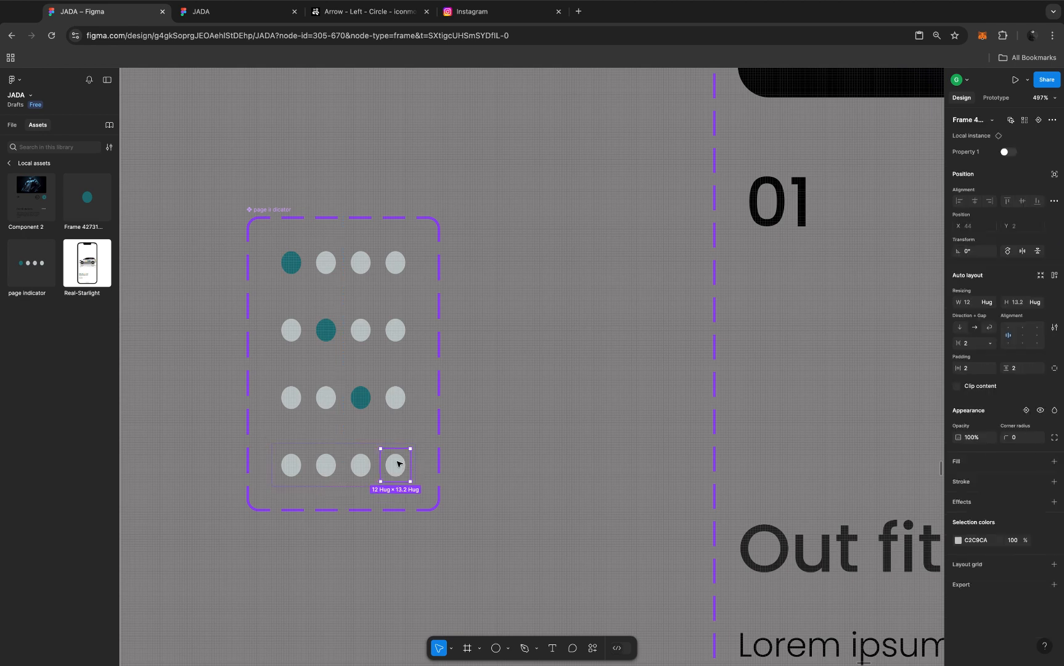
pyautogui.click(1009, 152)
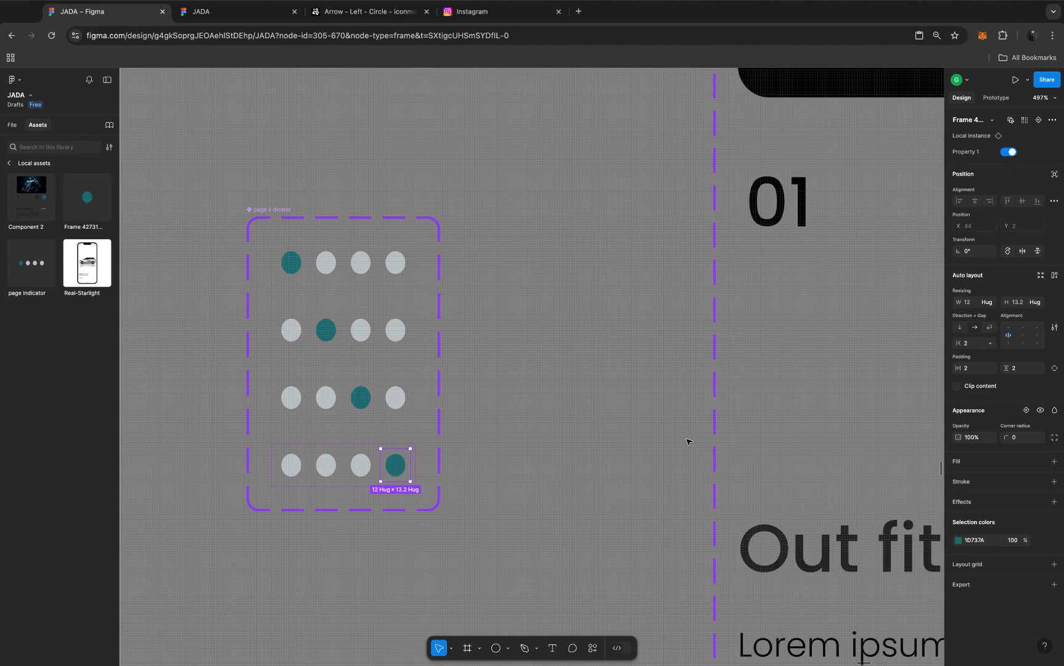
# Step: Rename the page indicator's fourth variant as "page 4" and its third variant as "page 3"
pyautogui.scroll(-3, 689, 441)
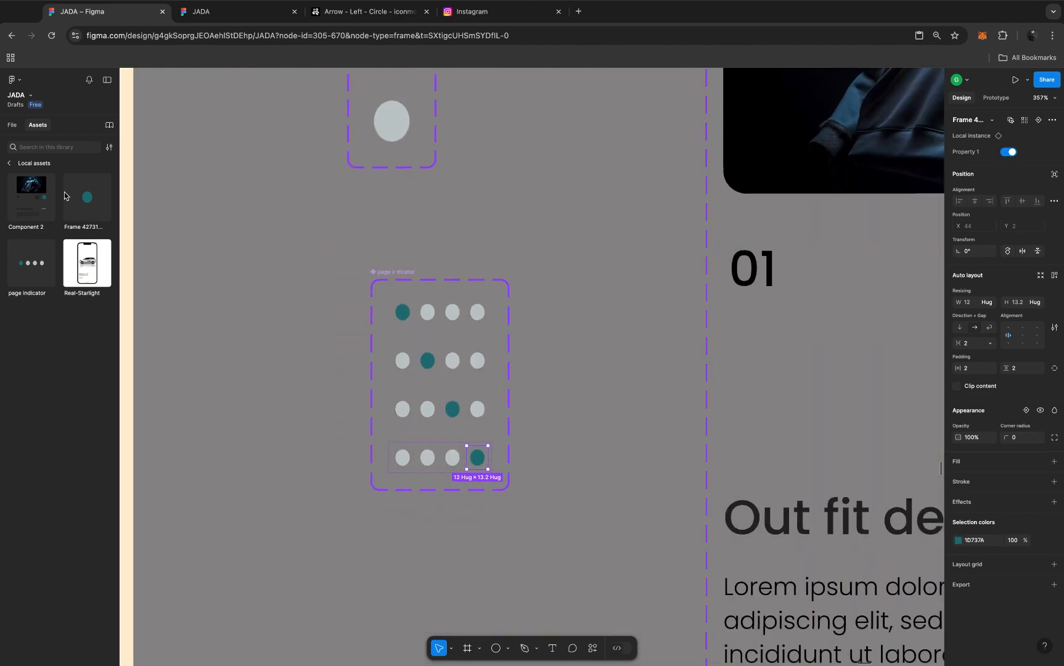
pyautogui.click(12, 126)
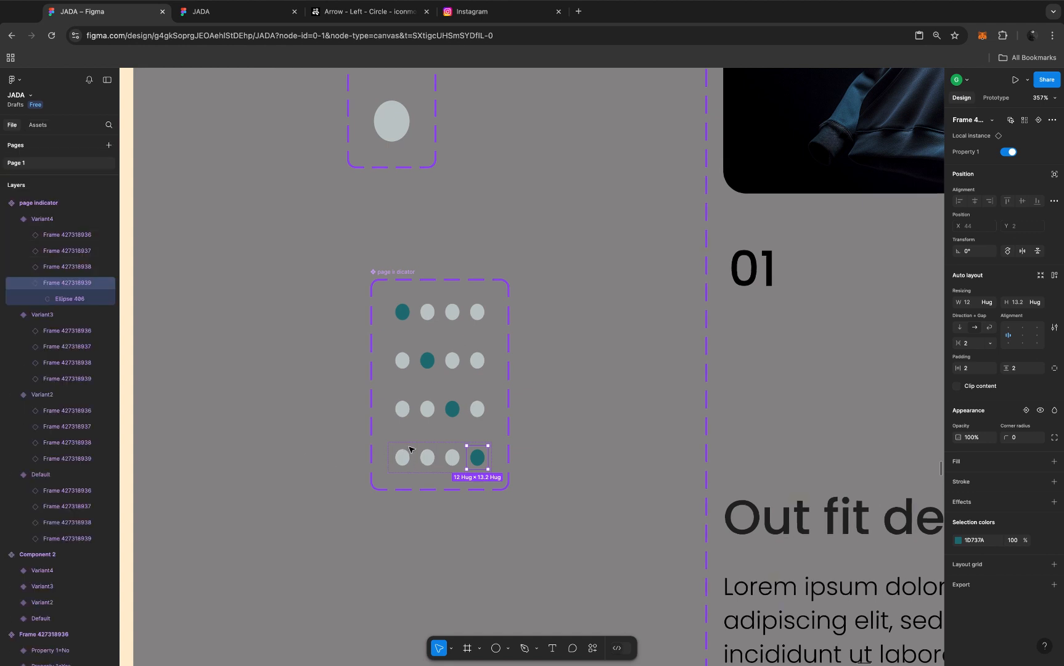
pyautogui.press('Escape')
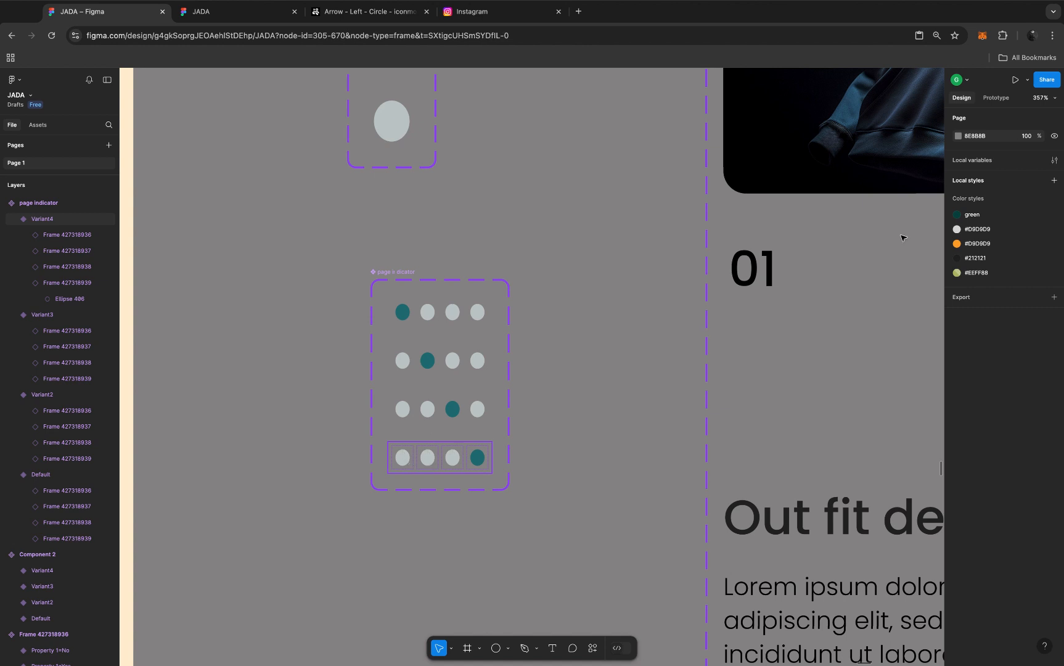
pyautogui.click(526, 464)
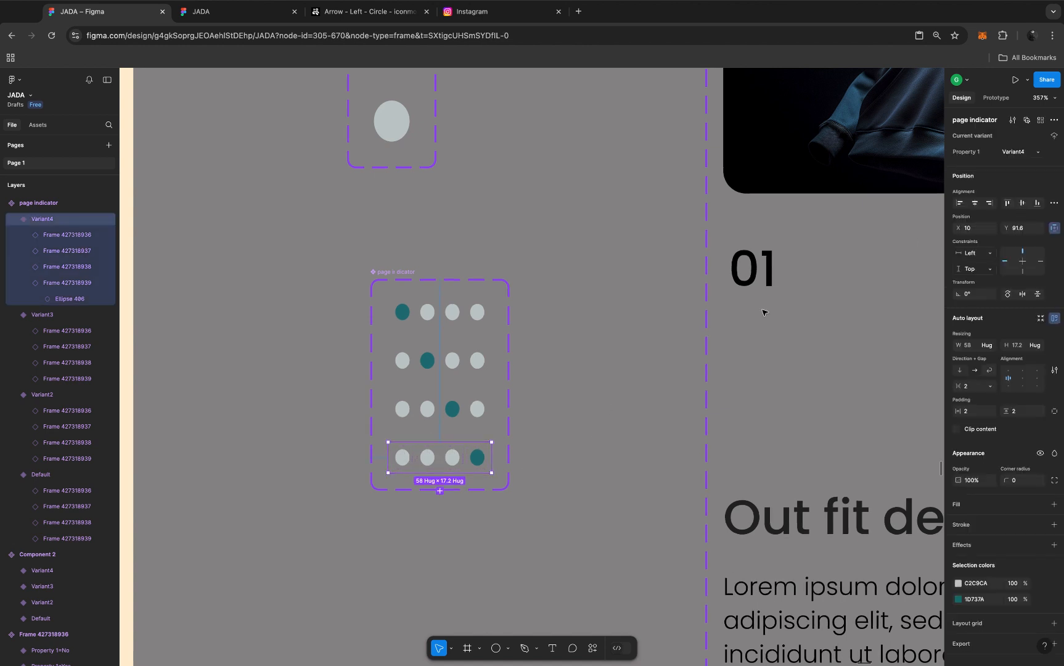
pyautogui.click(1028, 156)
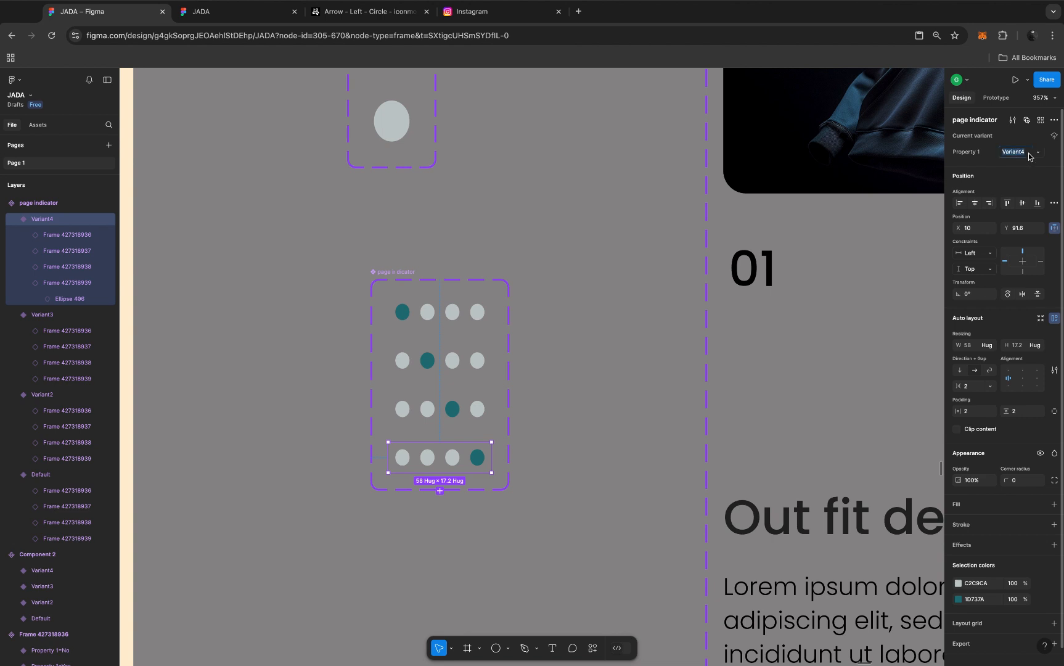
pyautogui.write('page 4')
pyautogui.click(434, 413)
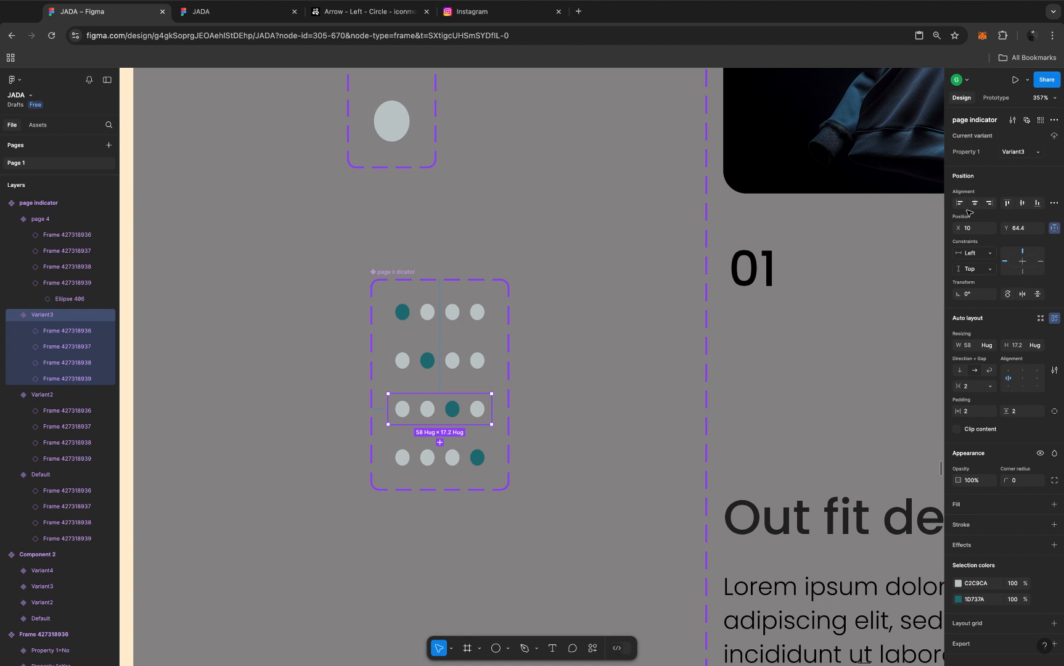
pyautogui.click(1028, 153)
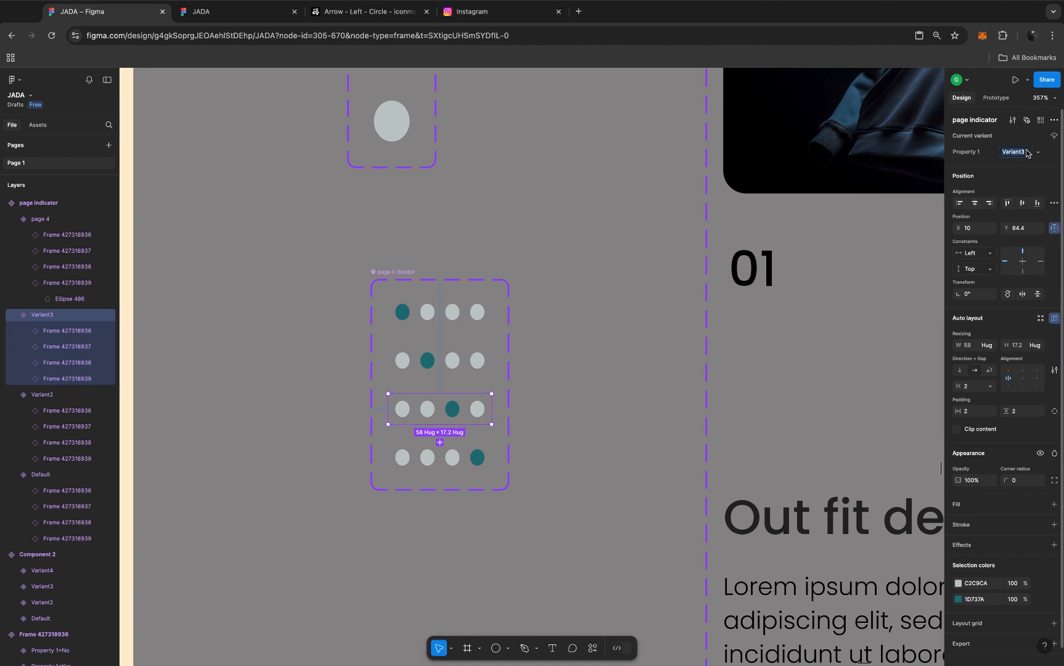
pyautogui.write('page 4')
# Step: Rename the page indicator's second variant as "page 2" and its first variant as "page1"
pyautogui.click(427, 362)
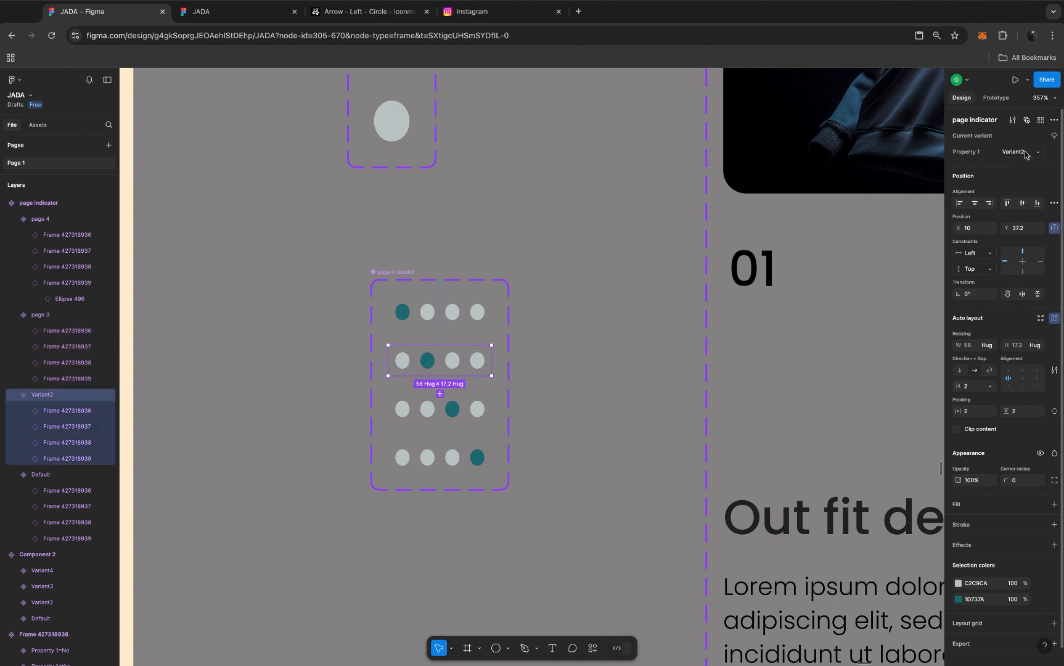
pyautogui.click(1026, 155)
pyautogui.write('page 2')
pyautogui.click(423, 312)
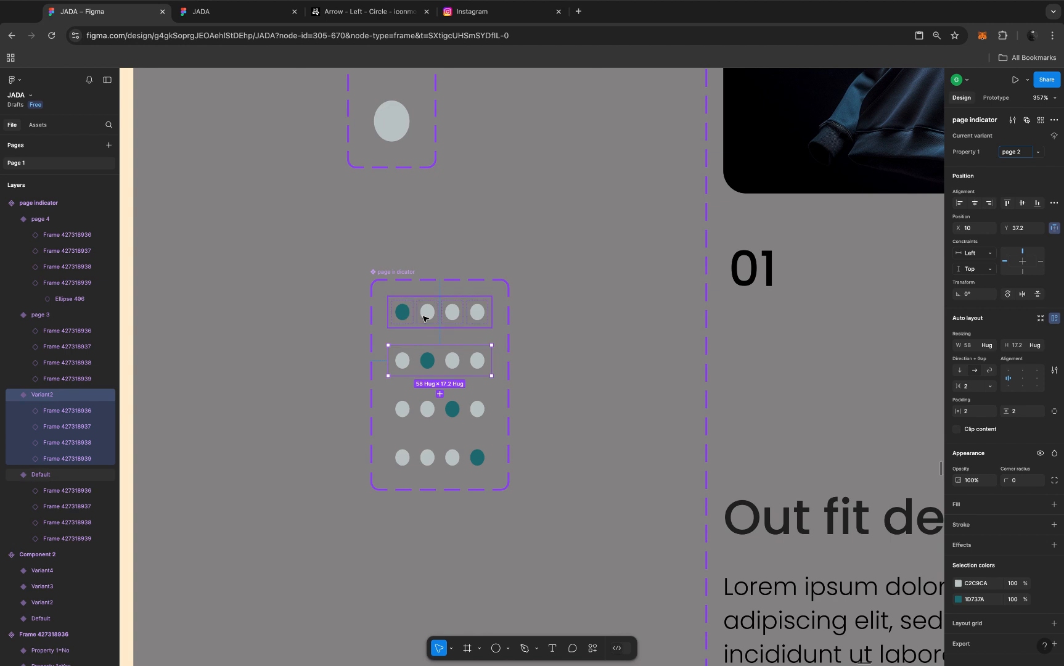
pyautogui.click(1024, 156)
pyautogui.write('page1')
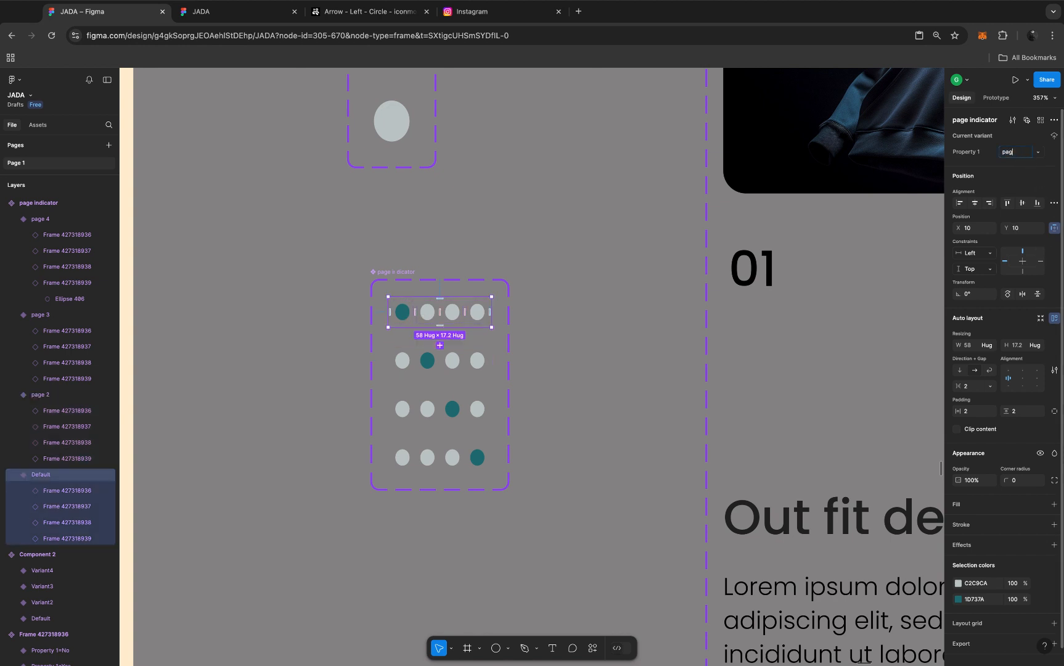
pyautogui.click(628, 335)
# Step: Change the slide number in the carousel component's second variant to 02
pyautogui.scroll(-10, 628, 335)
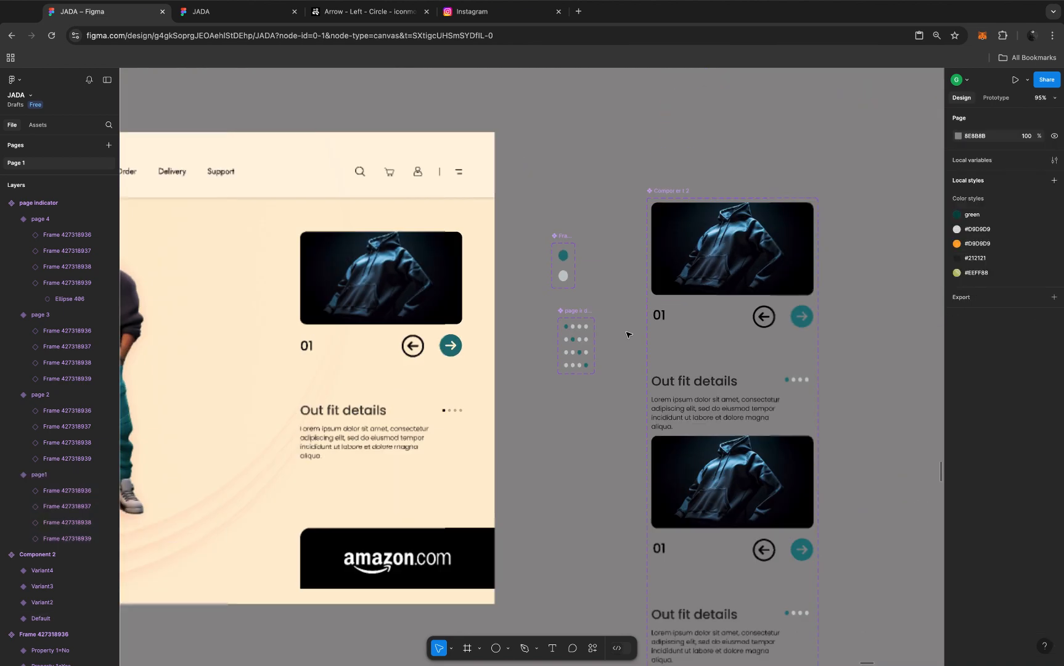
pyautogui.hscroll(2, 628, 335)
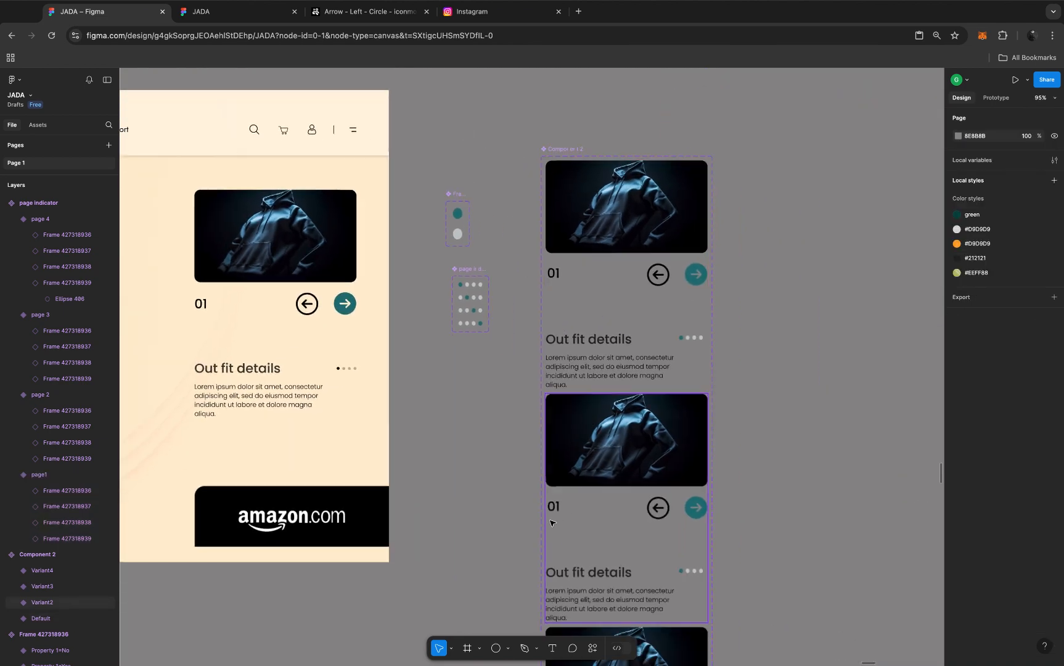
pyautogui.scroll(10, 550, 523)
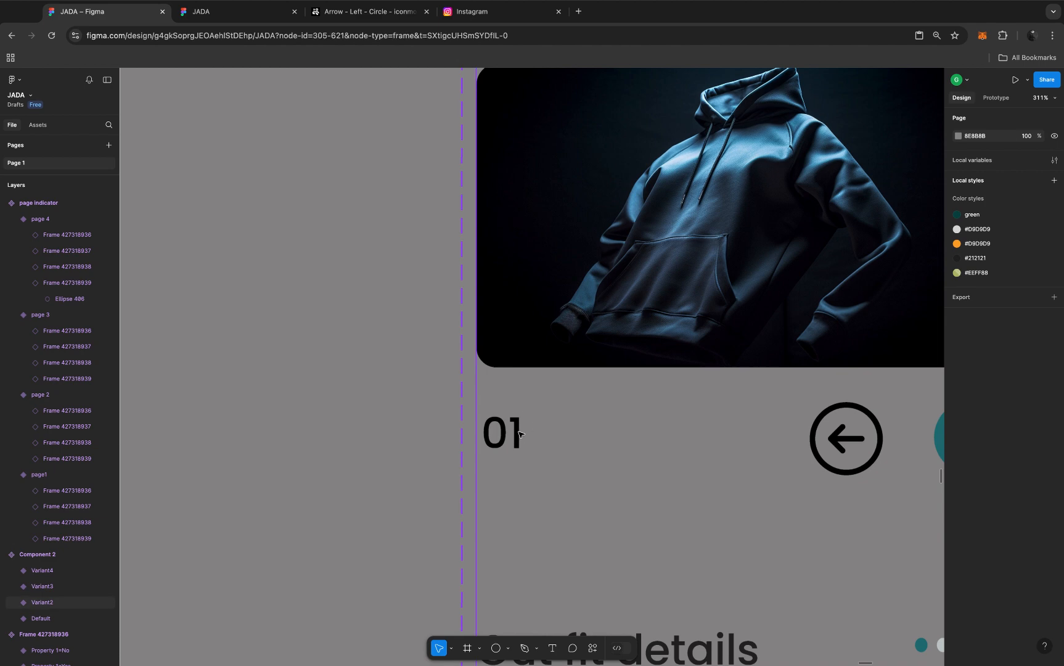
pyautogui.doubleClick(518, 434)
pyautogui.doubleClick(518, 434)
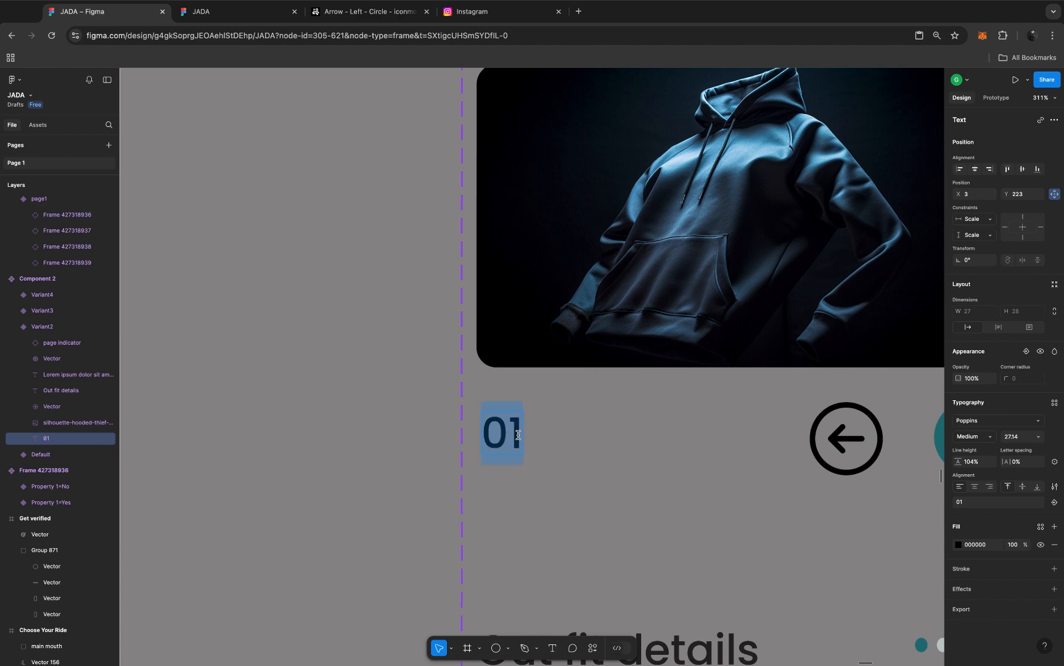
pyautogui.click(518, 435)
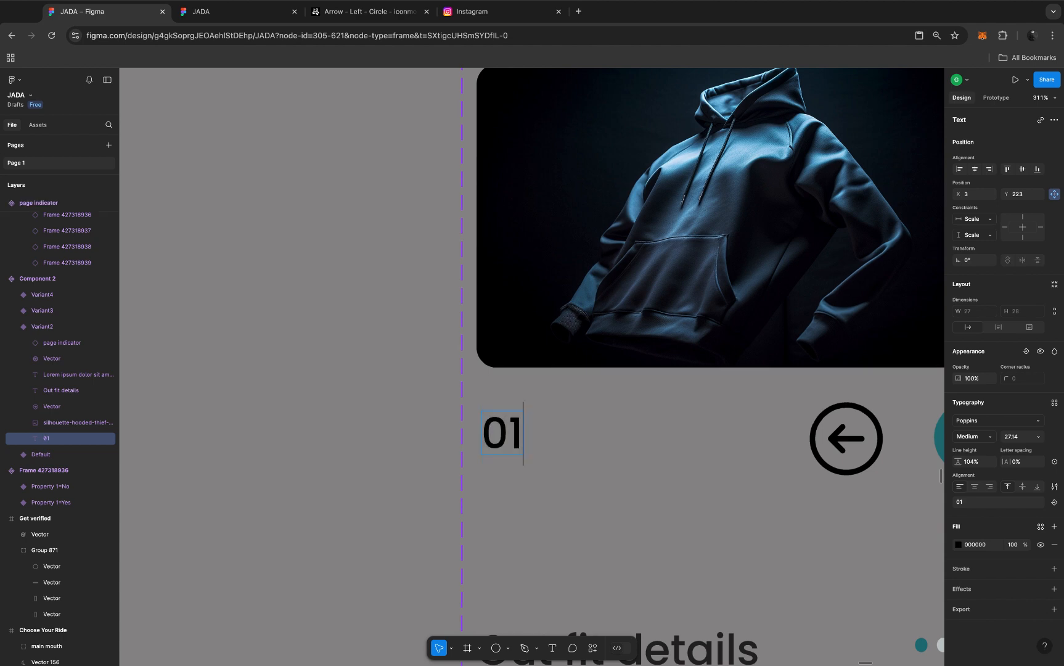
pyautogui.press('BackSpace')
pyautogui.write('2')
pyautogui.press('Escape')
# Step: Change the slide number in the carousel component's third variant to 03
pyautogui.scroll(-10, 525, 498)
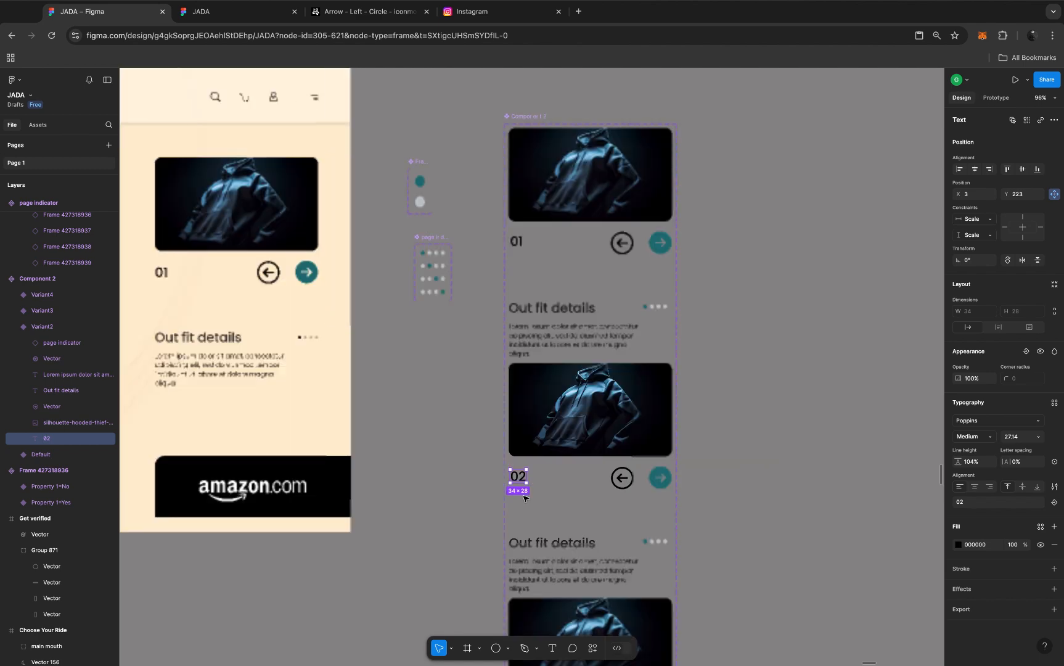
pyautogui.scroll(-4, 525, 498)
pyautogui.scroll(-5, 525, 498)
pyautogui.hscroll(2, 525, 498)
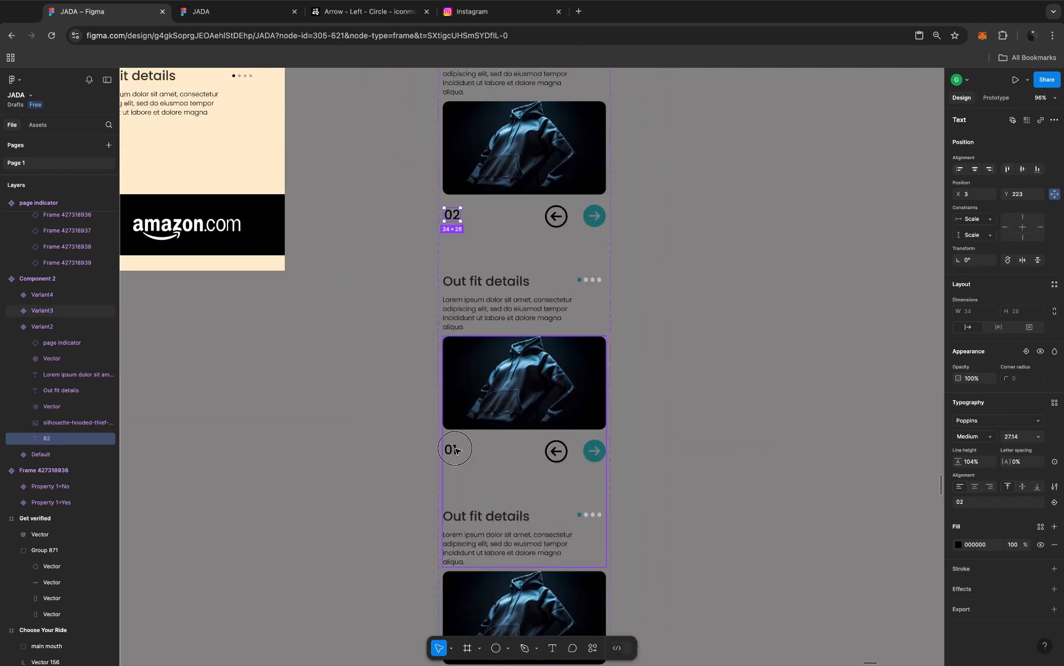
pyautogui.click(455, 450)
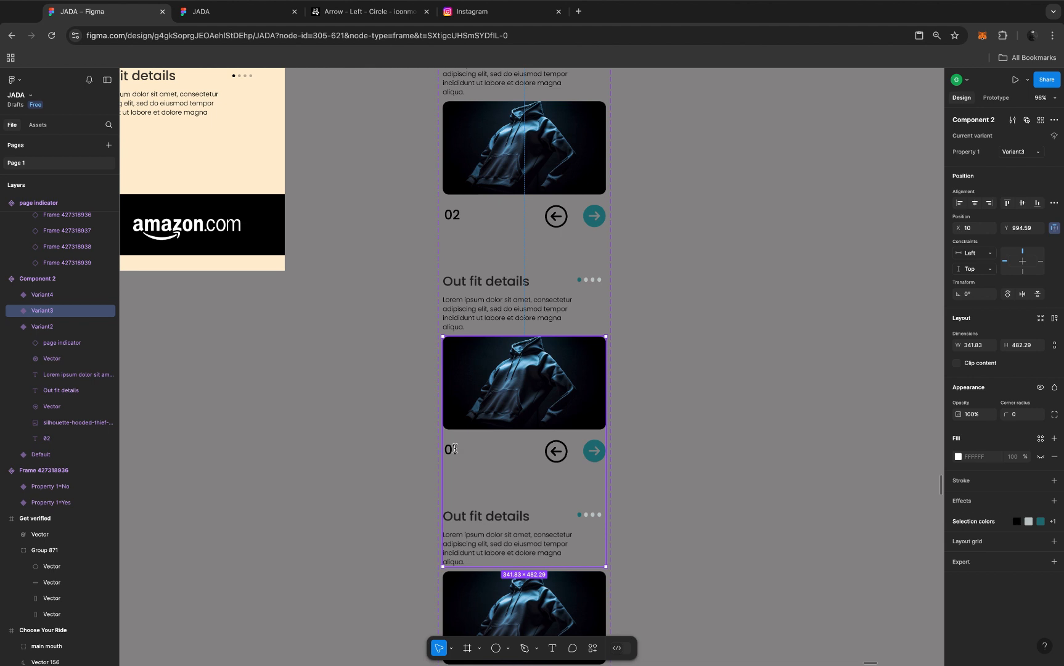
pyautogui.doubleClick(455, 449)
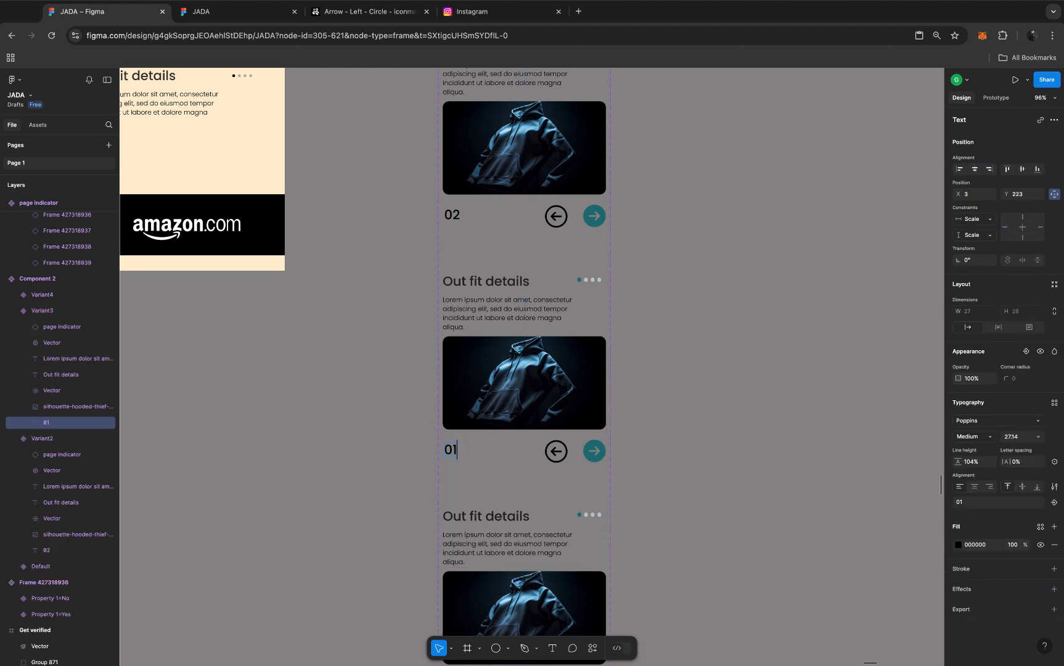
pyautogui.press('BackSpace')
pyautogui.write('3')
# Step: Change the slide number in the carousel component's fourth variant to 04
pyautogui.scroll(-5, 490, 523)
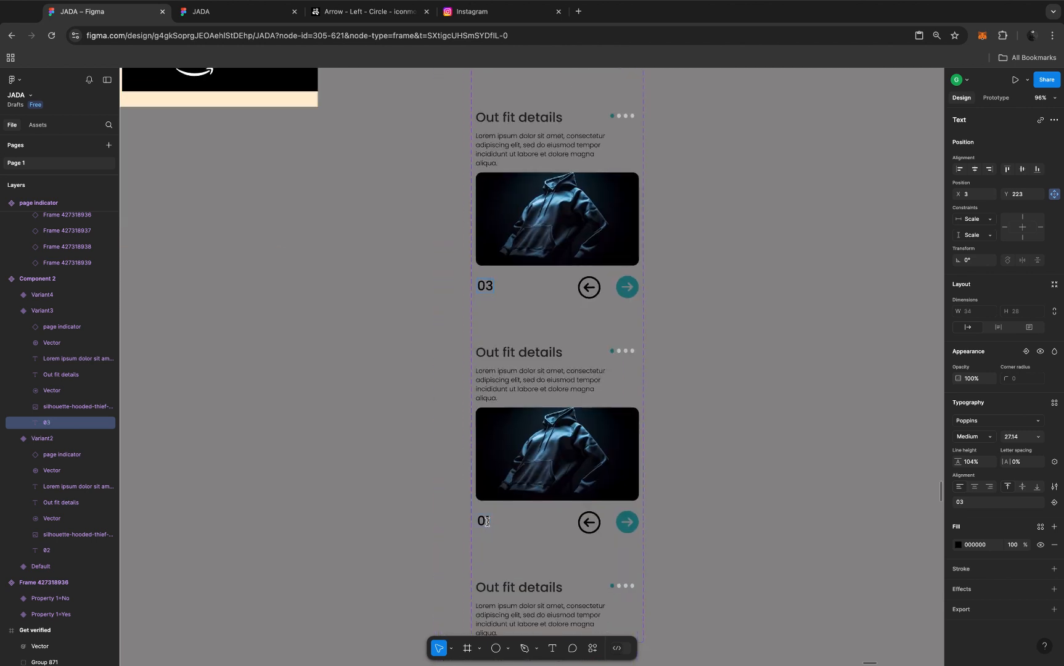
pyautogui.doubleClick(487, 521)
pyautogui.doubleClick(487, 521)
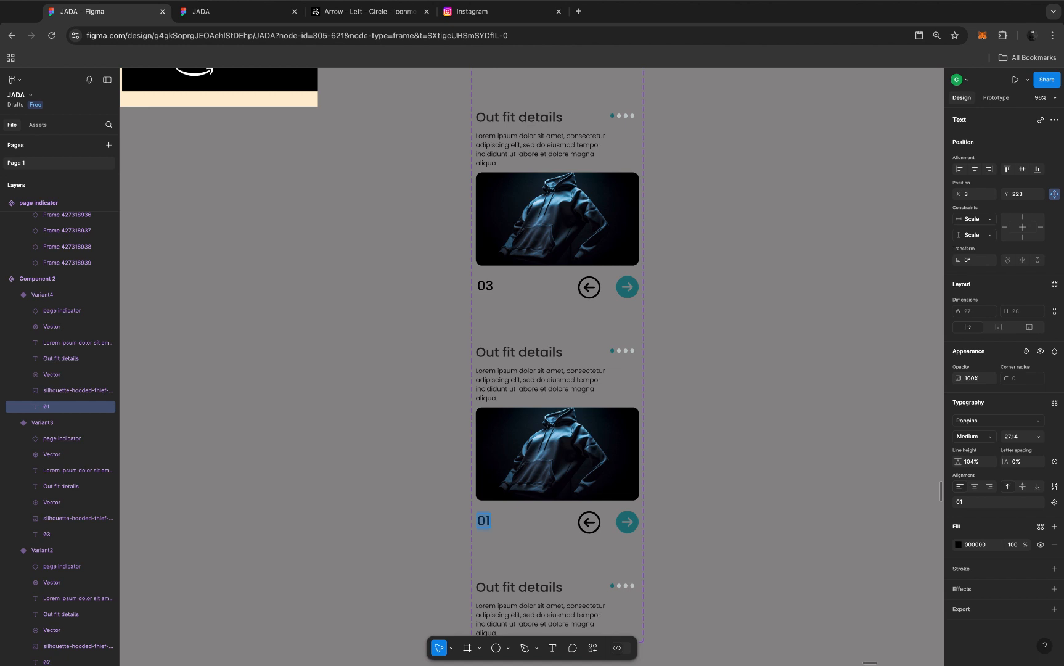
pyautogui.write('04')
pyautogui.press('Escape')
# Step: Examine the slide numbers and page indicator dots across the carousel component's variants
pyautogui.keyDown('ctrl'); pyautogui.scroll(5, 597, 366); pyautogui.keyUp('ctrl')
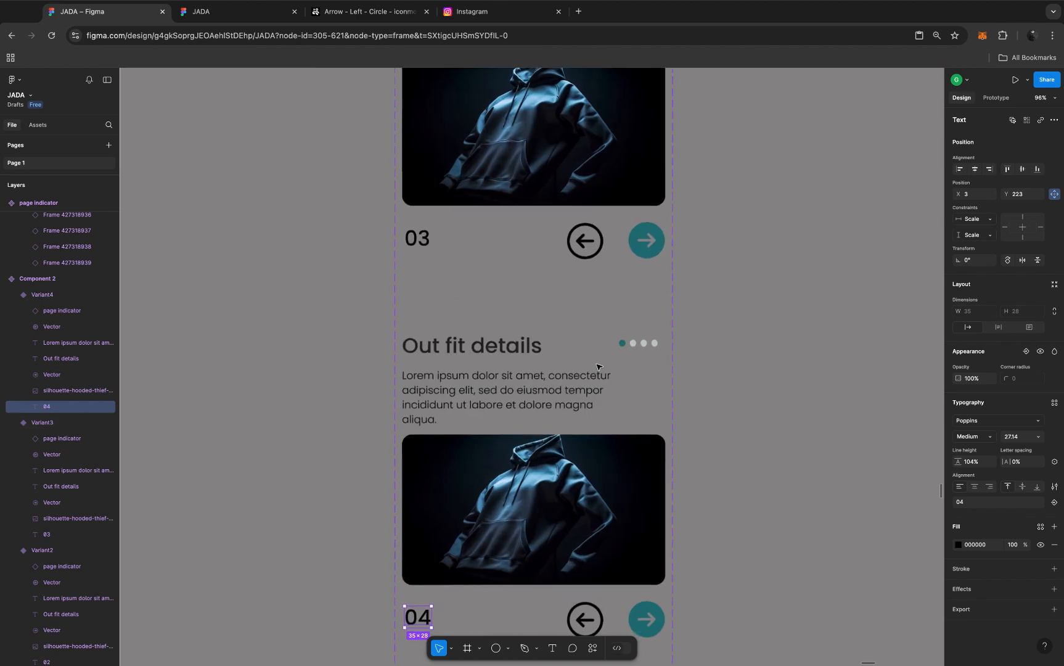
pyautogui.scroll(-10, 596, 366)
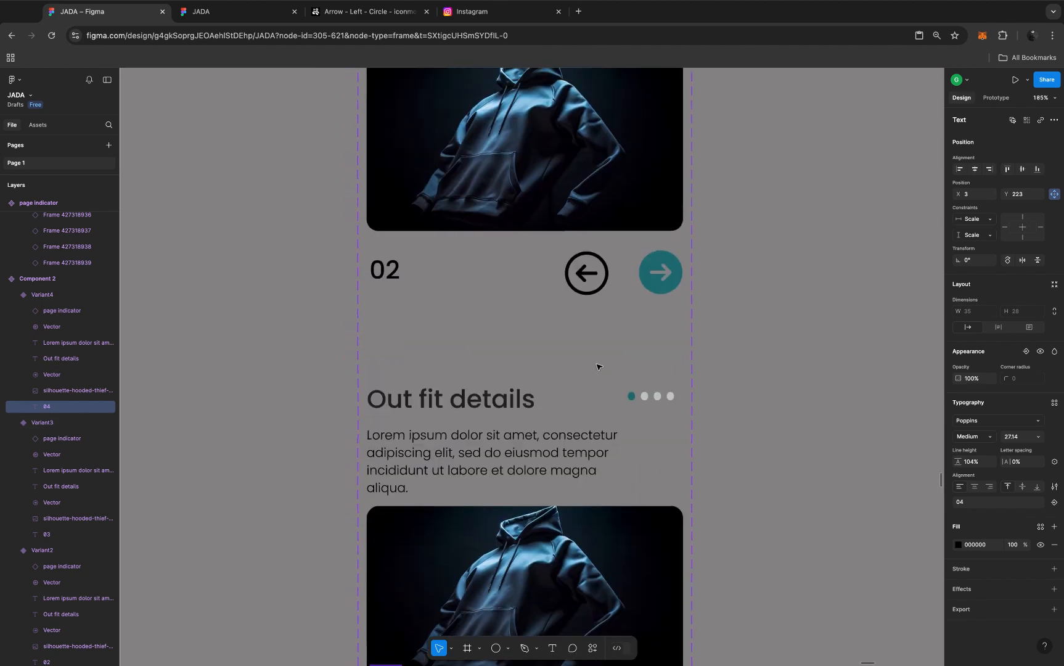
pyautogui.scroll(2, 580, 432)
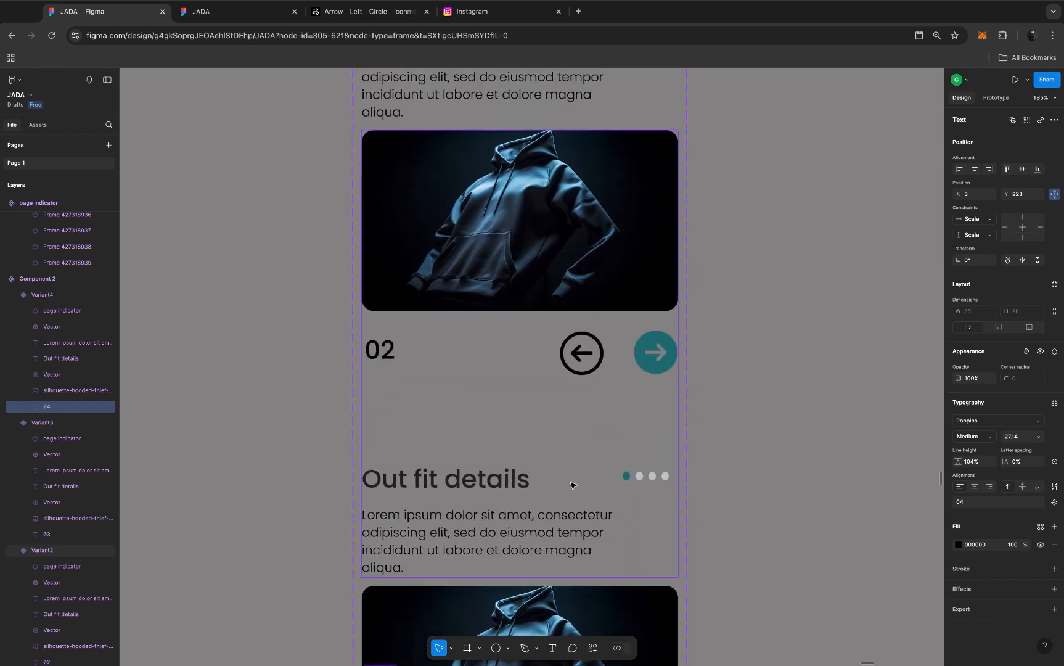
pyautogui.keyDown('ctrl'); pyautogui.scroll(-1, 571, 485); pyautogui.keyUp('ctrl')
pyautogui.scroll(-8, 571, 486)
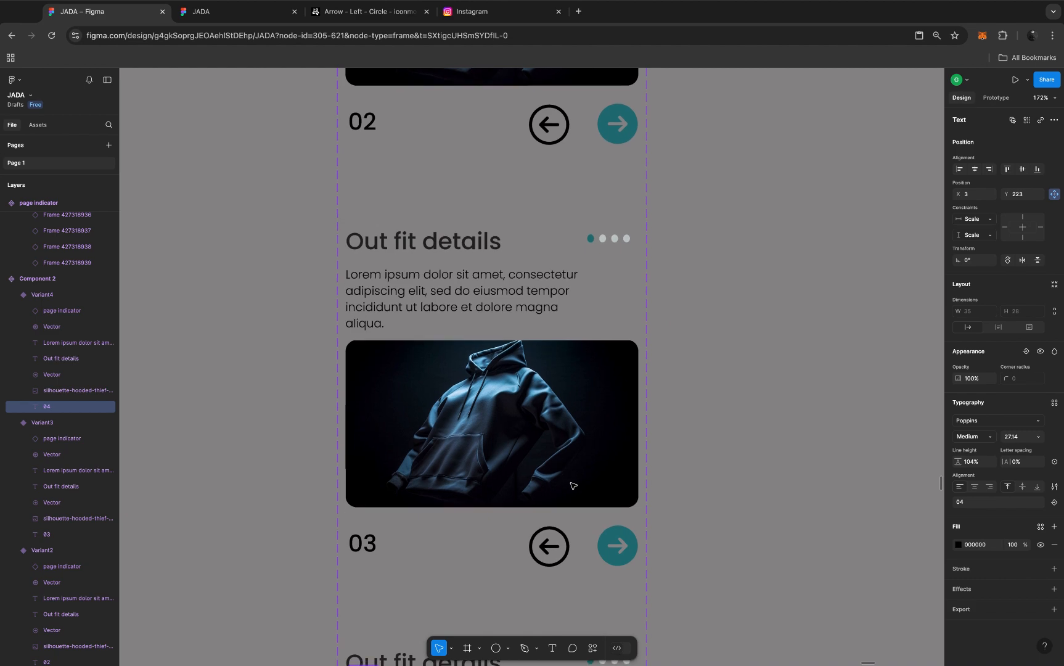
pyautogui.scroll(-3, 573, 485)
pyautogui.scroll(3, 573, 485)
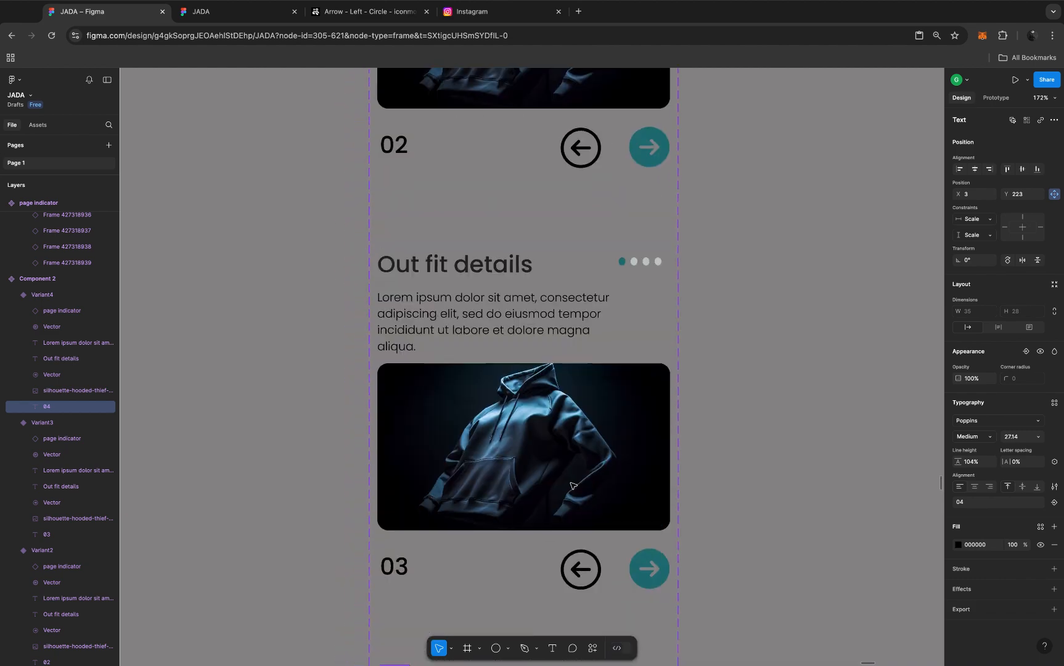
pyautogui.scroll(6, 573, 485)
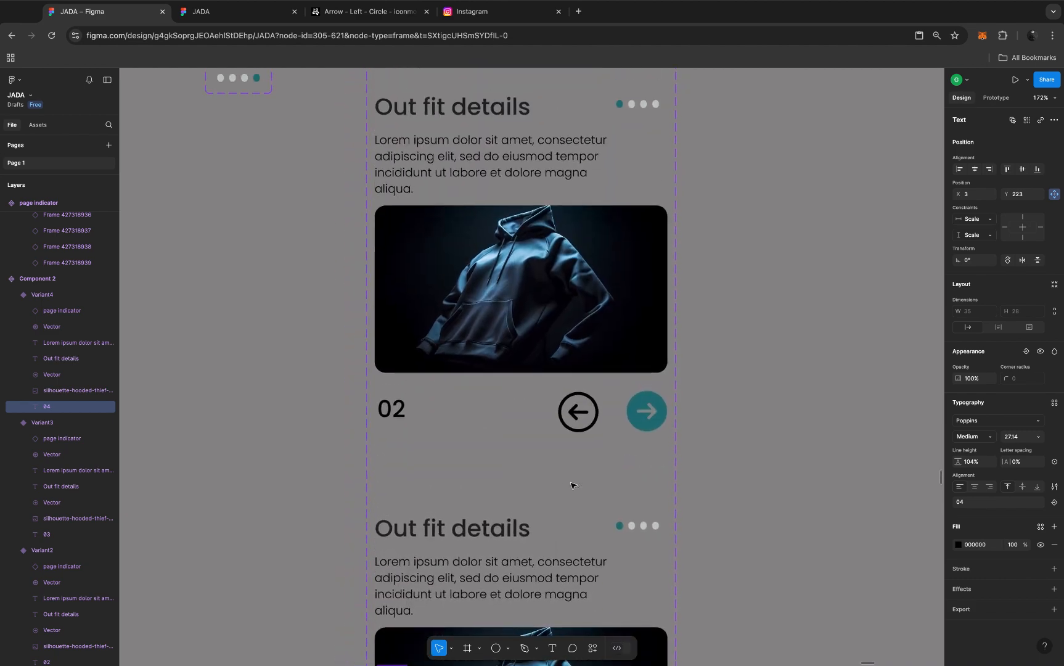
# Step: Set the page indicator in the carousel component's second variant to page 2
pyautogui.click(623, 529)
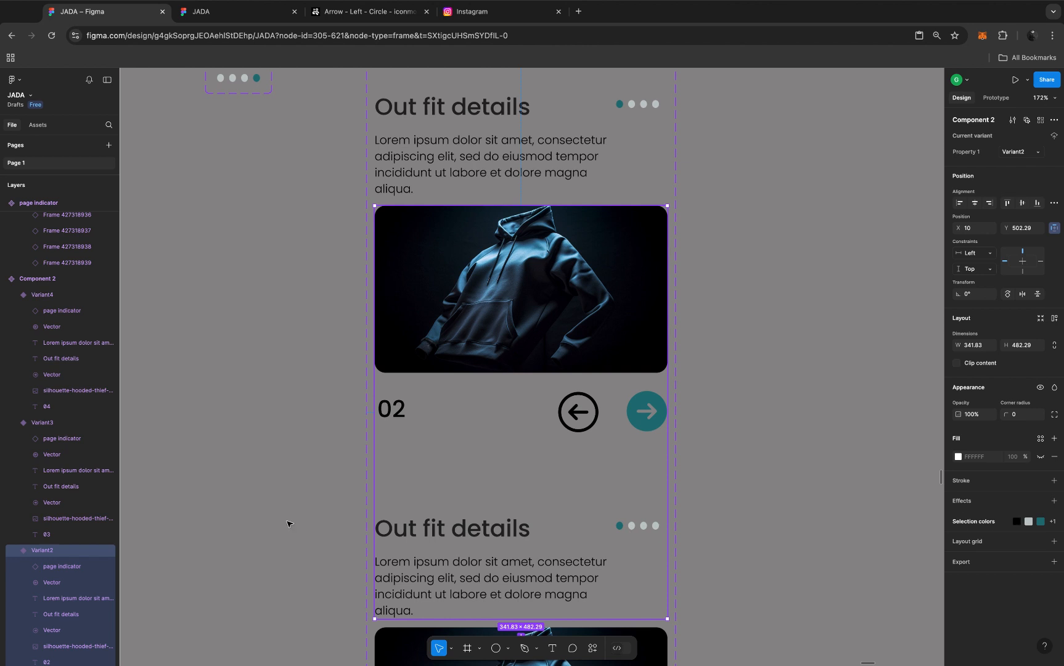
pyautogui.scroll(-1, 68, 555)
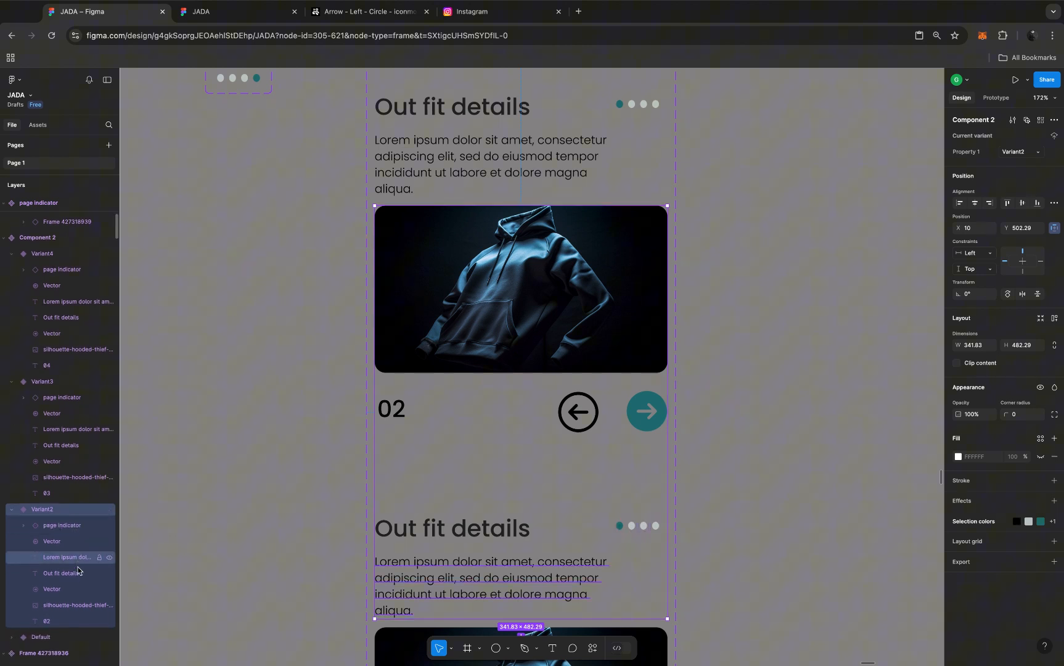
pyautogui.click(61, 527)
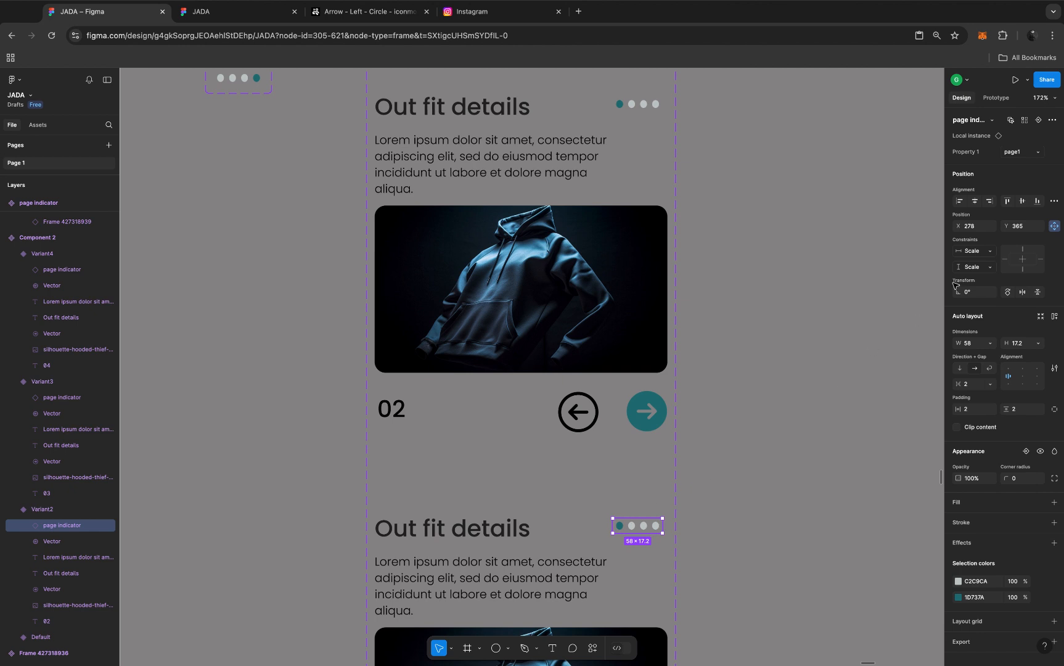
pyautogui.click(1036, 154)
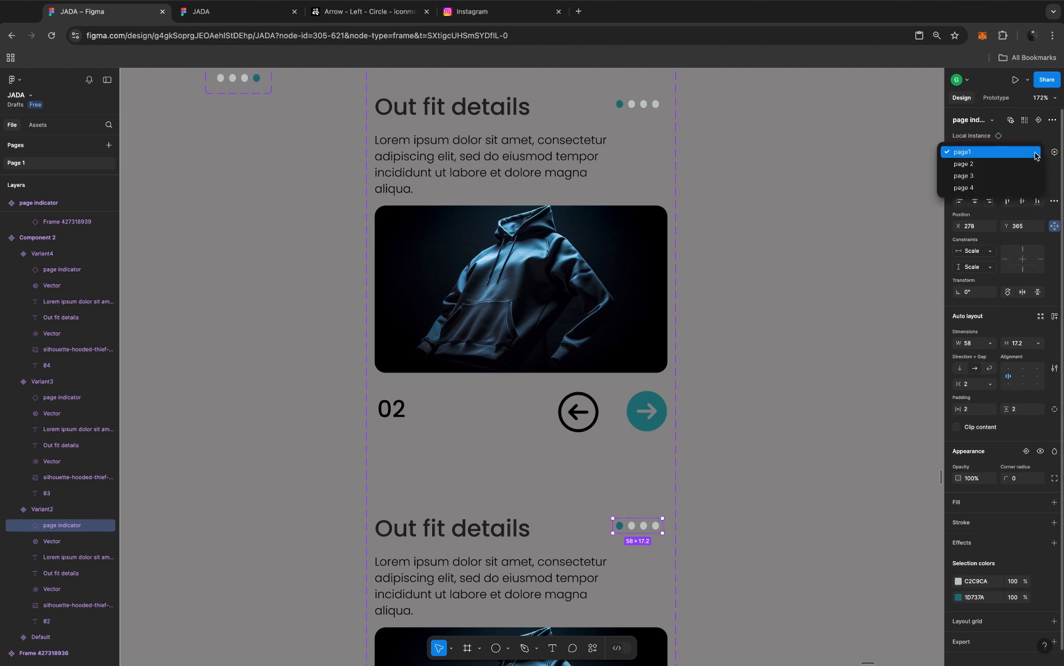
pyautogui.click(993, 165)
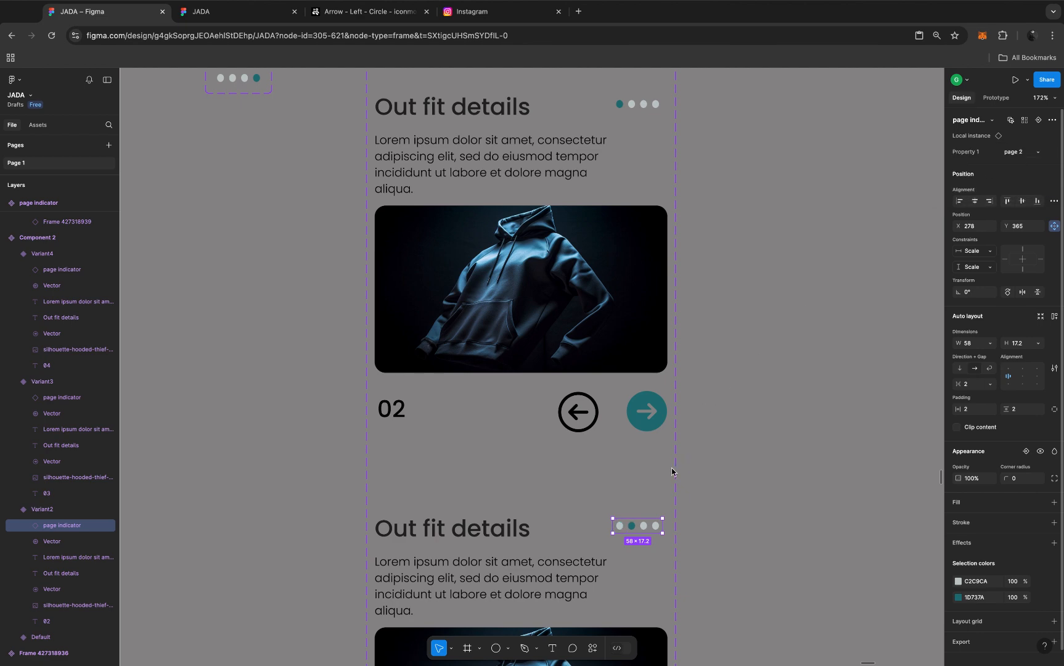
# Step: Set the page indicator in the carousel component's third variant to page 3
pyautogui.scroll(-10, 673, 472)
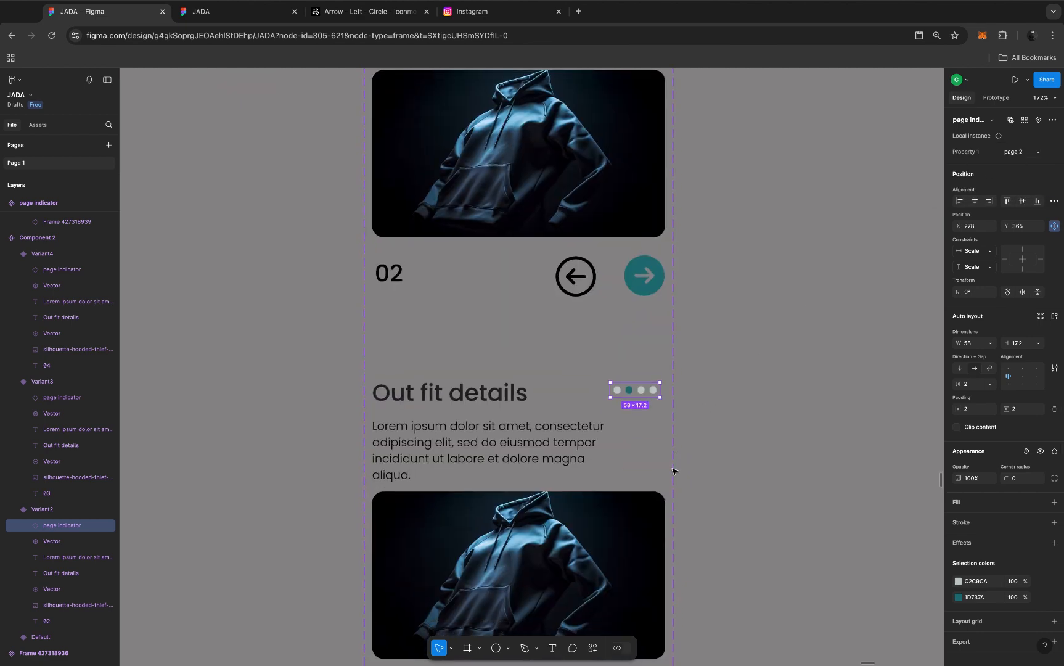
pyautogui.scroll(-4, 673, 471)
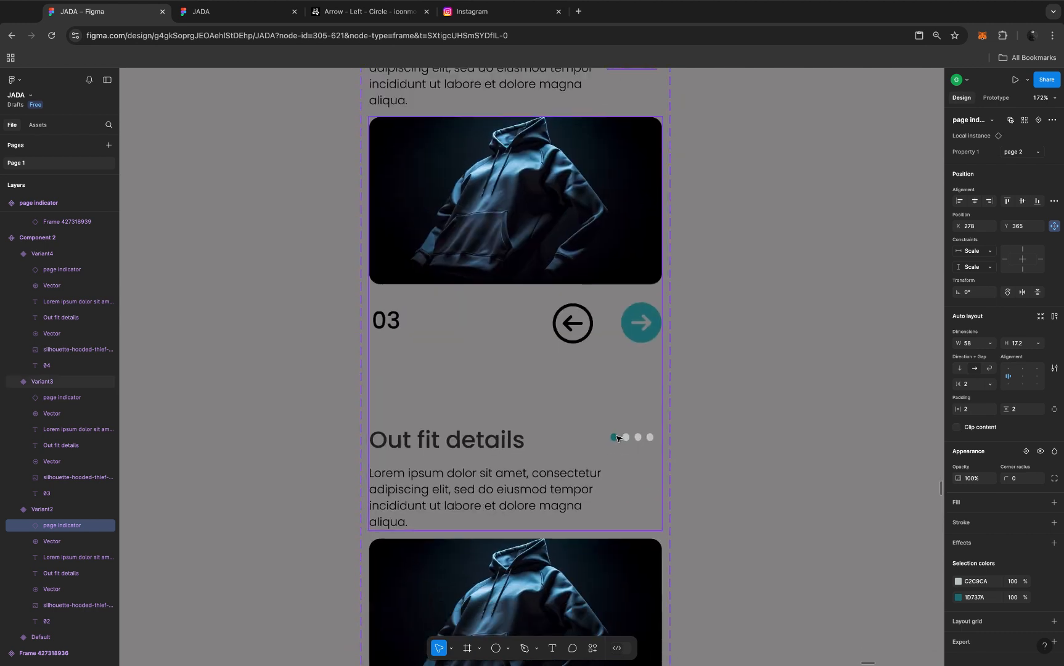
pyautogui.click(617, 438)
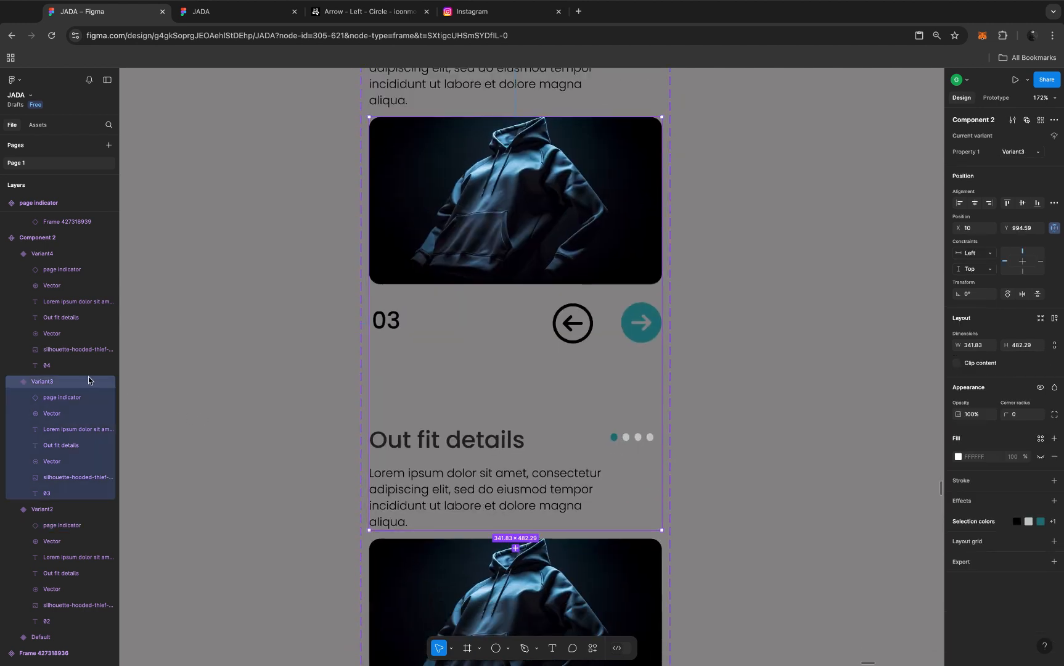
pyautogui.click(64, 399)
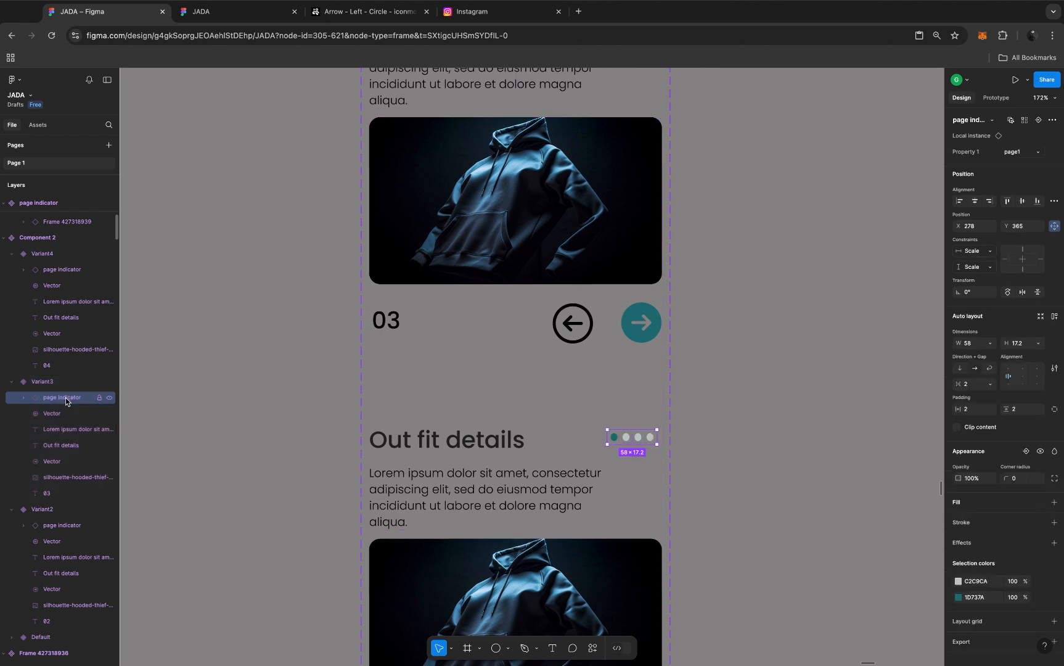
pyautogui.click(1025, 152)
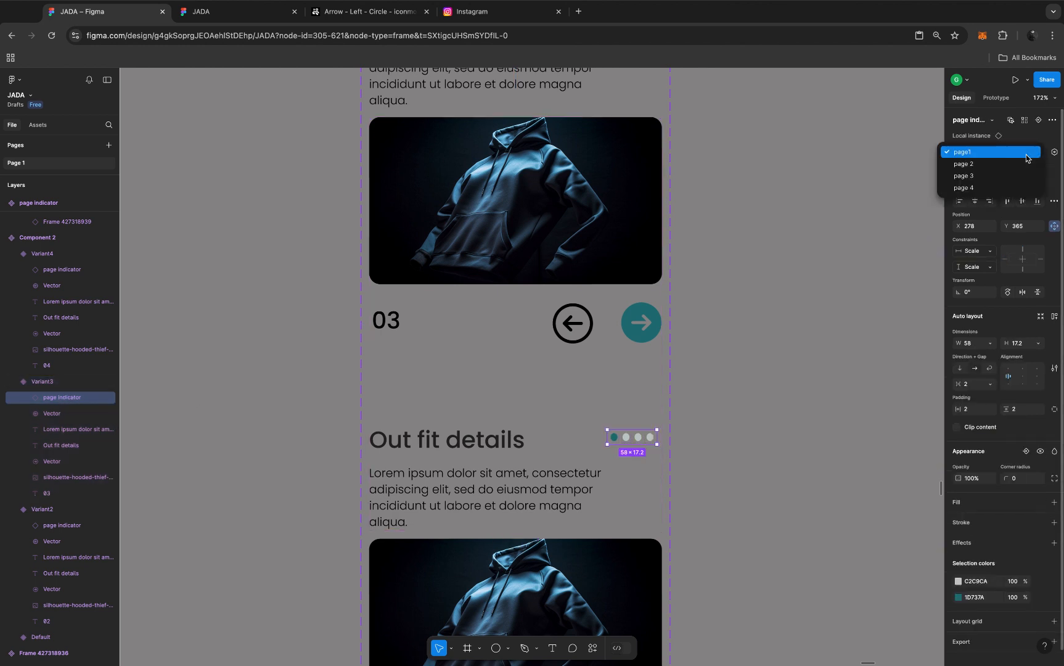
pyautogui.click(995, 176)
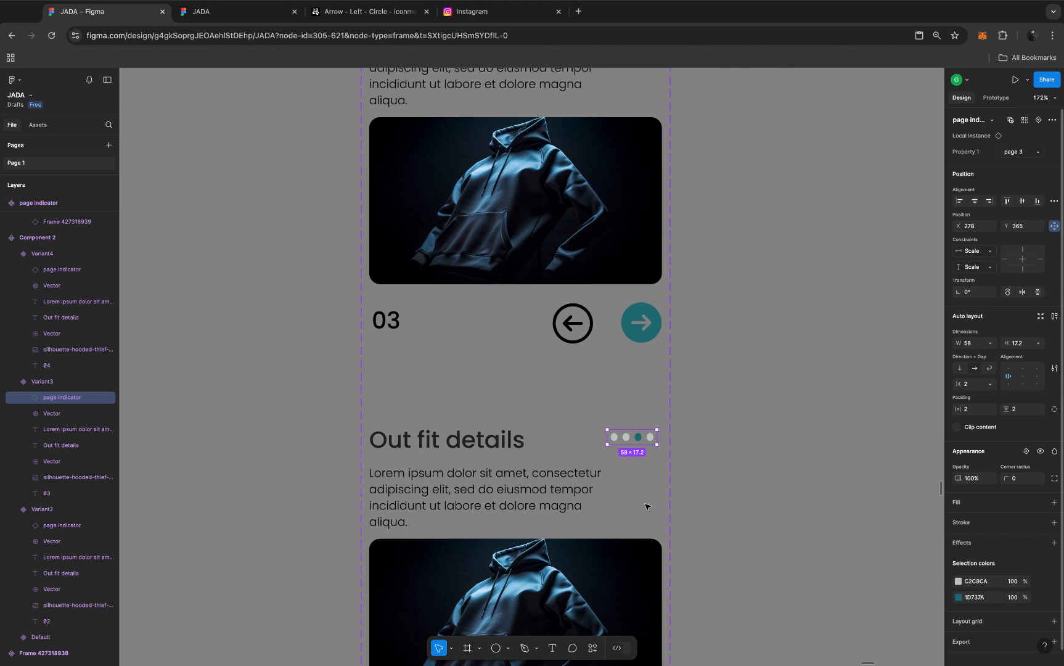
# Step: Set the page indicator in the carousel component's fourth variant to page 4
pyautogui.scroll(-5, 616, 524)
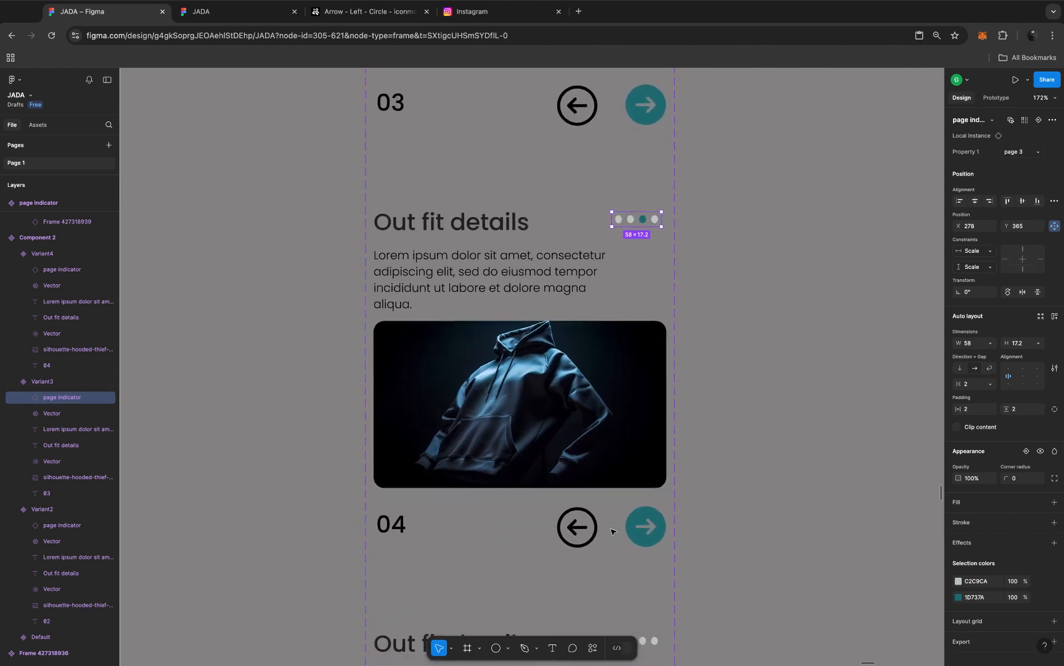
pyautogui.scroll(-3, 612, 532)
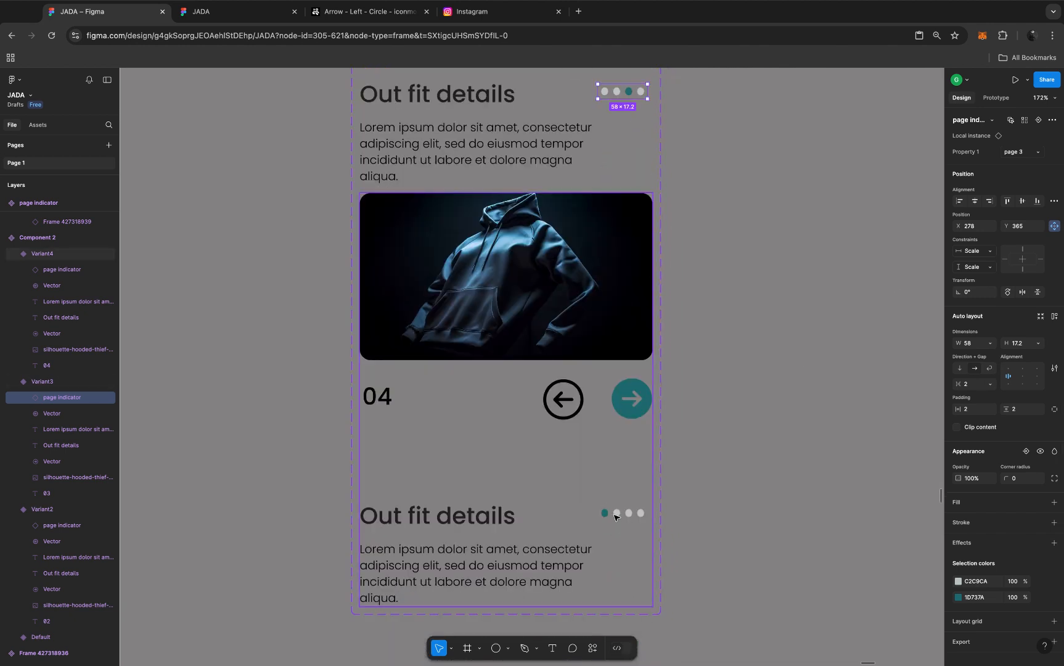
pyautogui.click(614, 516)
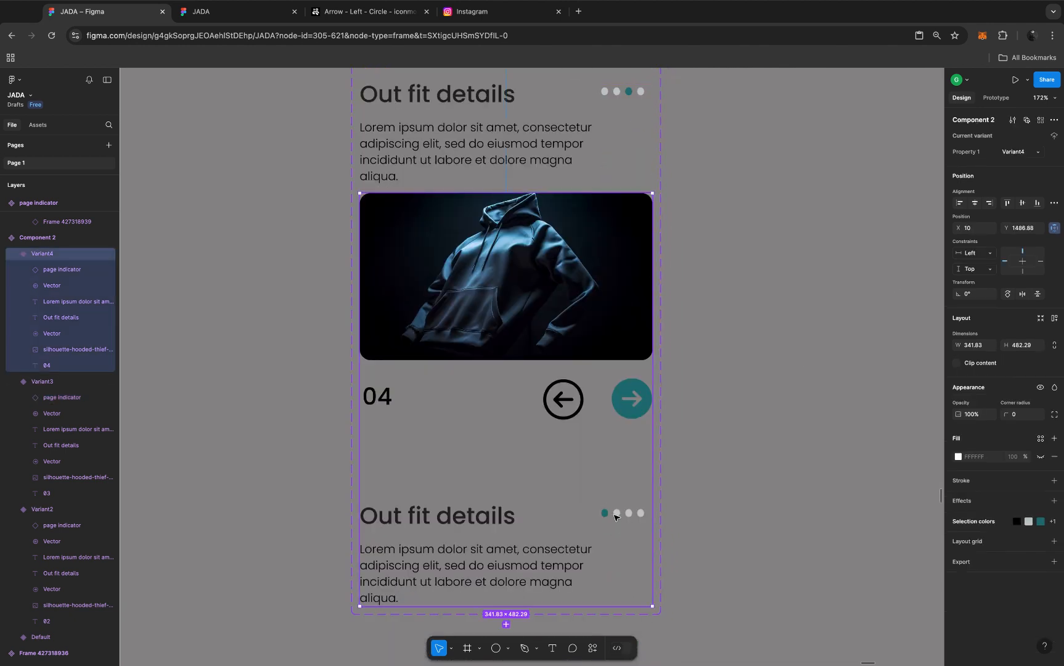
pyautogui.click(54, 272)
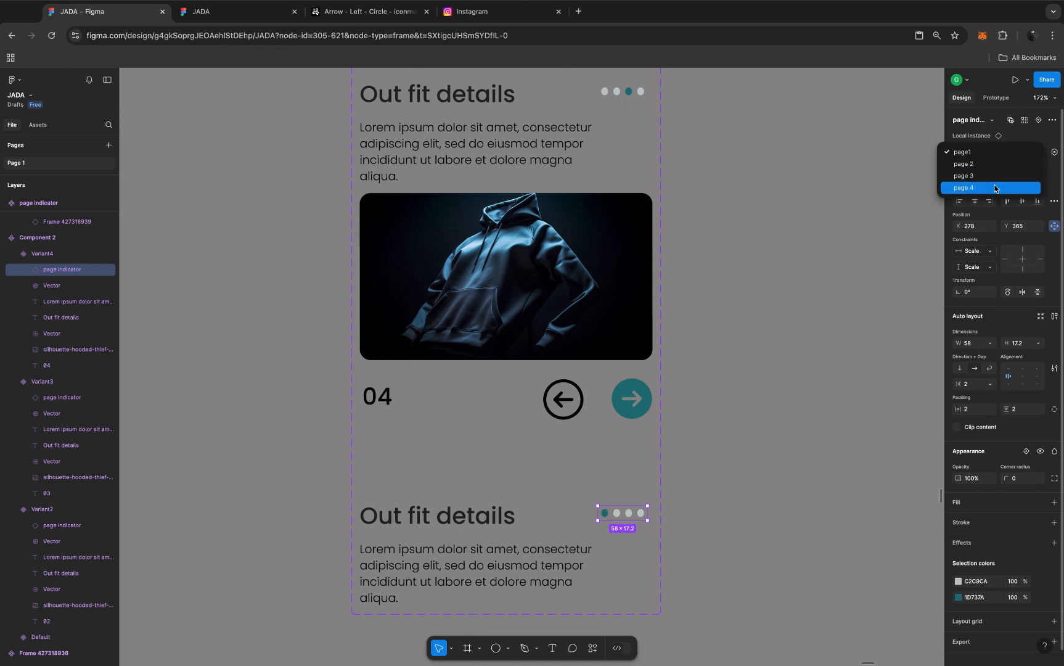
pyautogui.click(993, 190)
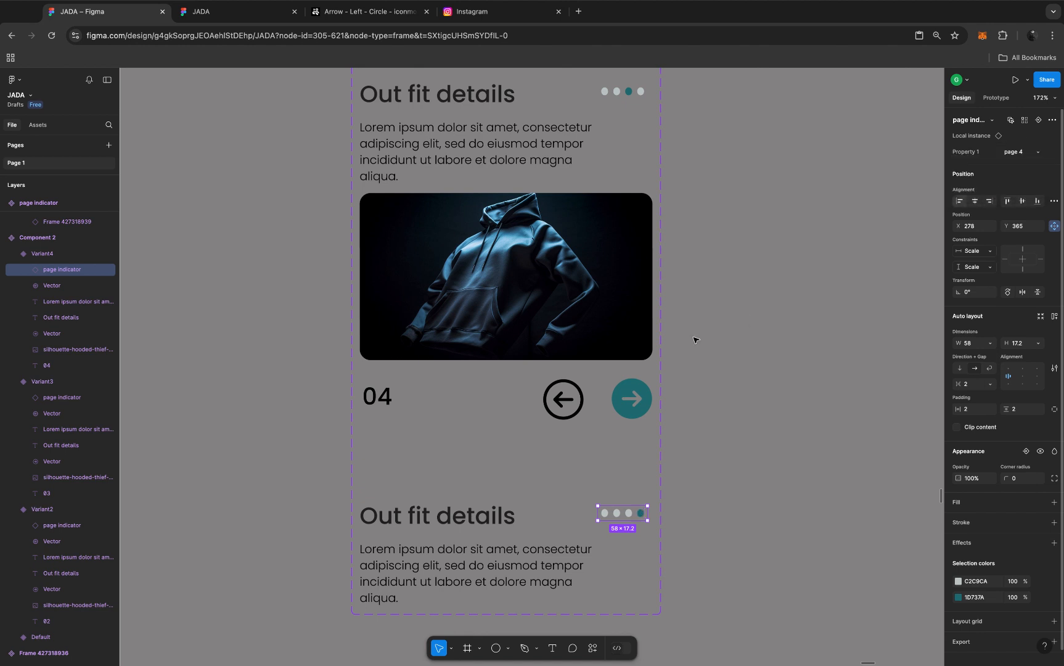
# Step: Select the hoodie image in the carousel component's second variant and run the Unsplash plugin, placing its window clear of the component
pyautogui.scroll(-10, 694, 339)
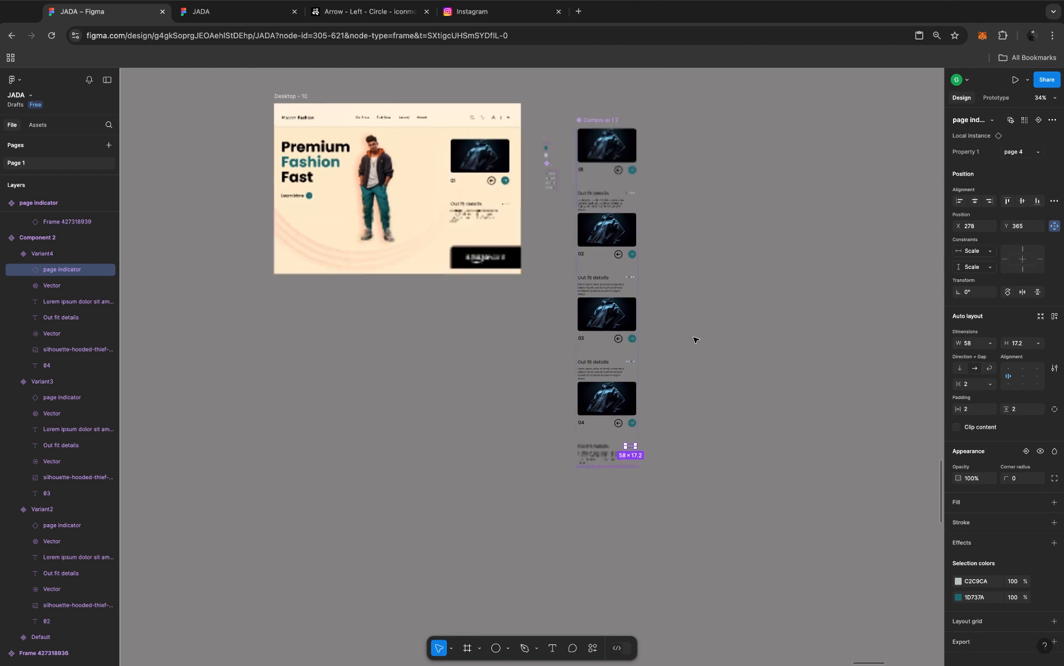
pyautogui.scroll(5, 694, 340)
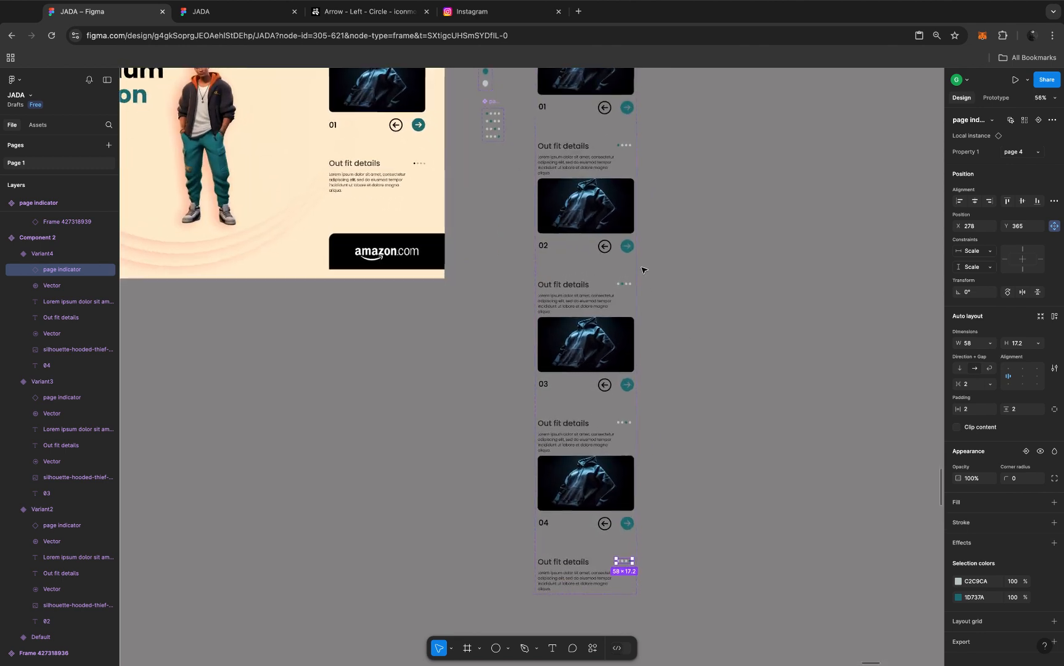
pyautogui.scroll(3, 641, 270)
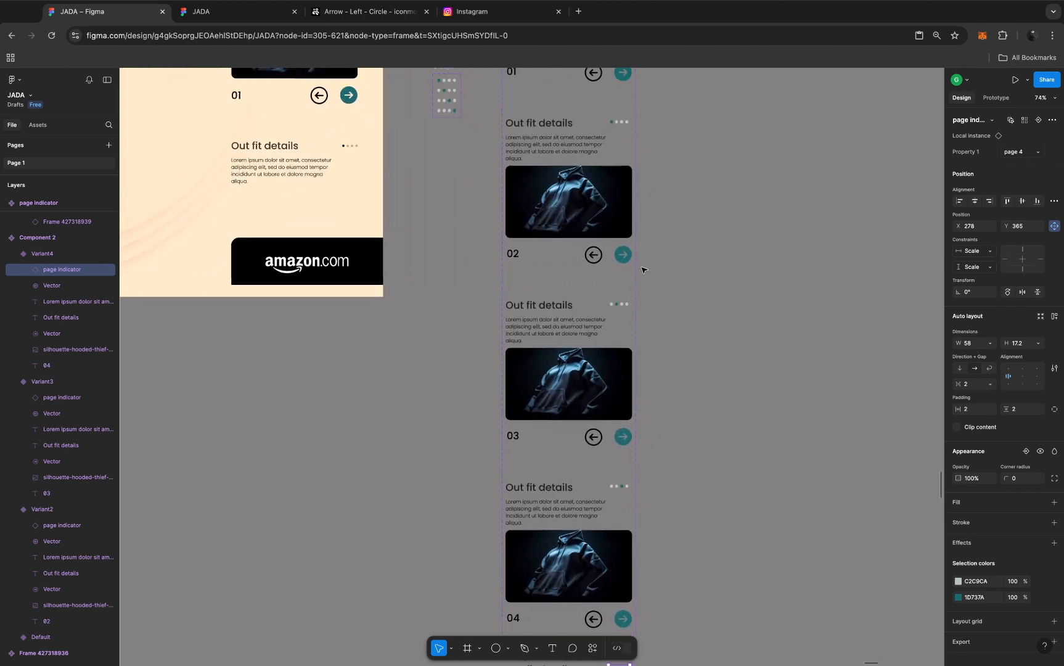
pyautogui.scroll(2, 587, 216)
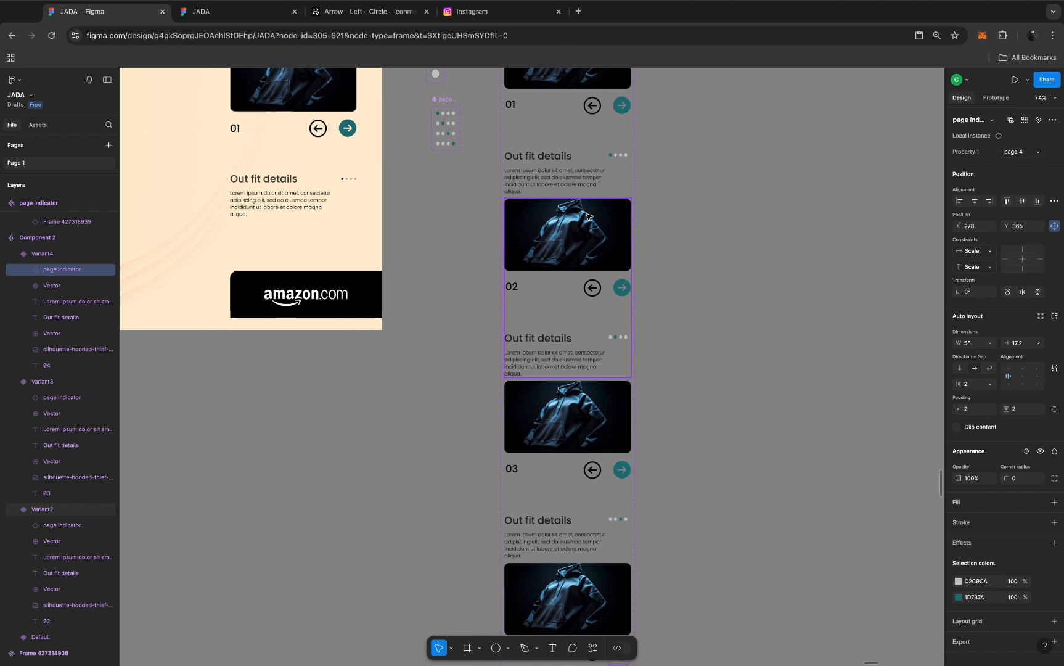
pyautogui.doubleClick(586, 223)
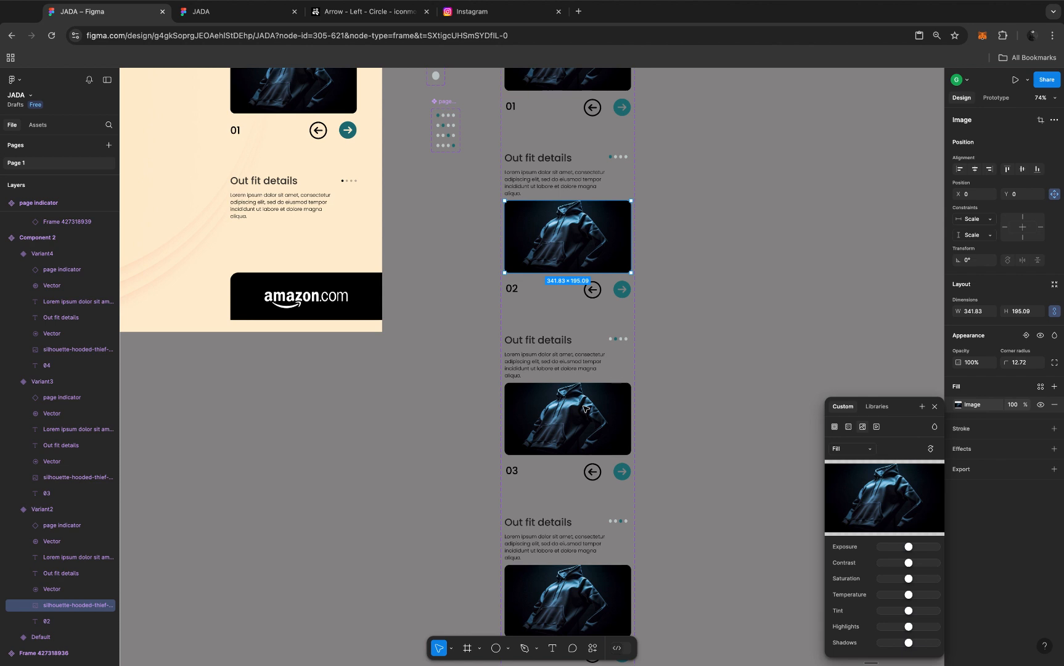
pyautogui.click(593, 649)
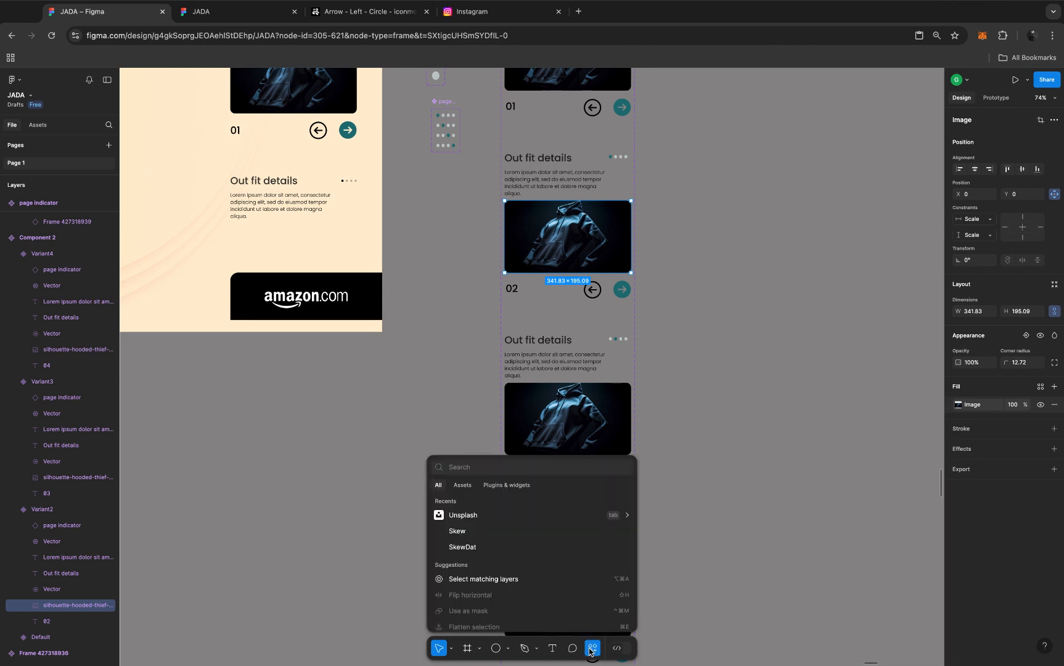
pyautogui.click(507, 486)
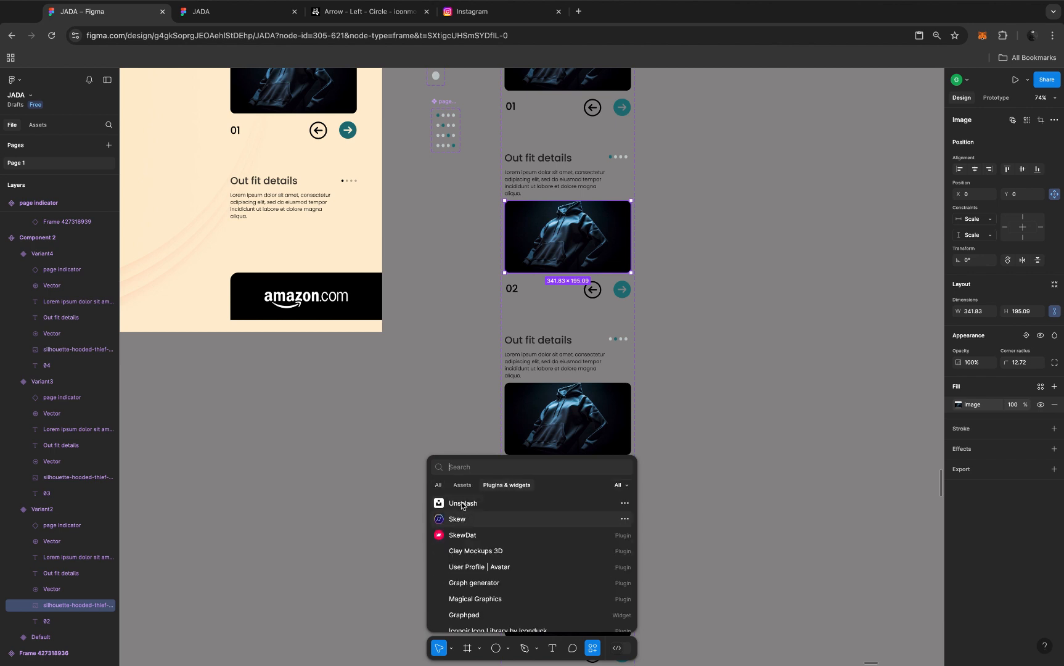
pyautogui.write('un')
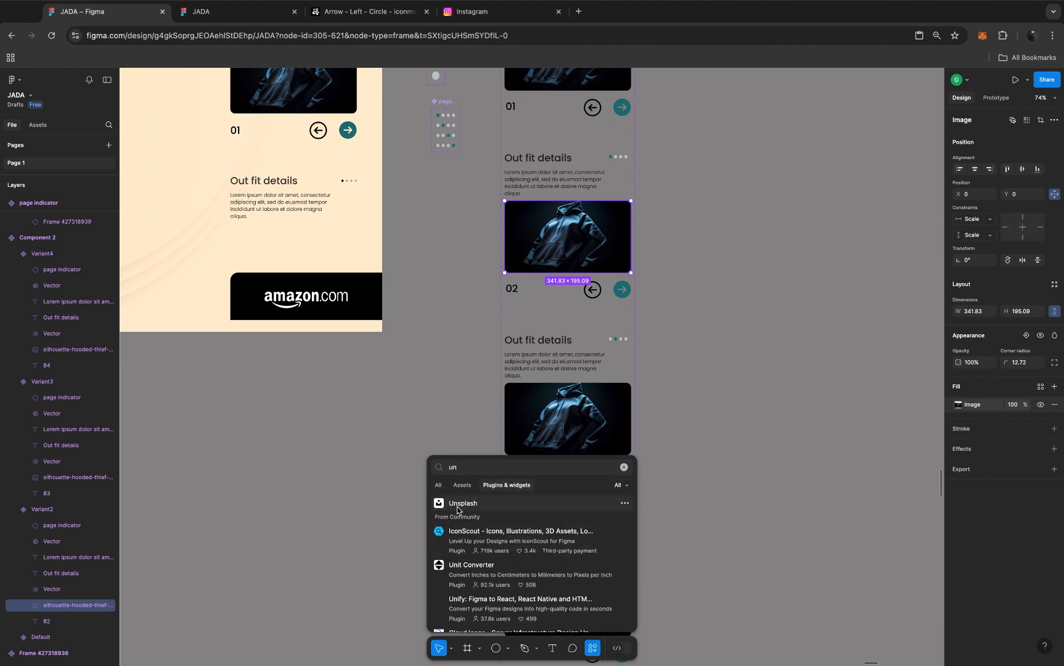
pyautogui.click(458, 505)
pyautogui.click(457, 509)
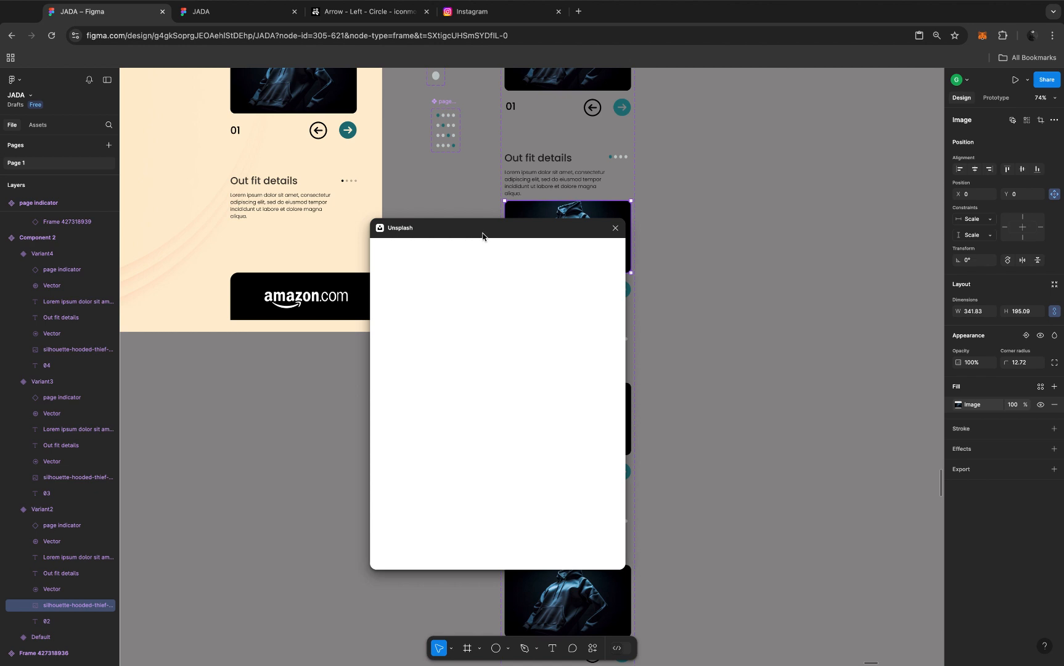
pyautogui.moveTo(485, 235); pyautogui.dragTo(779, 180)
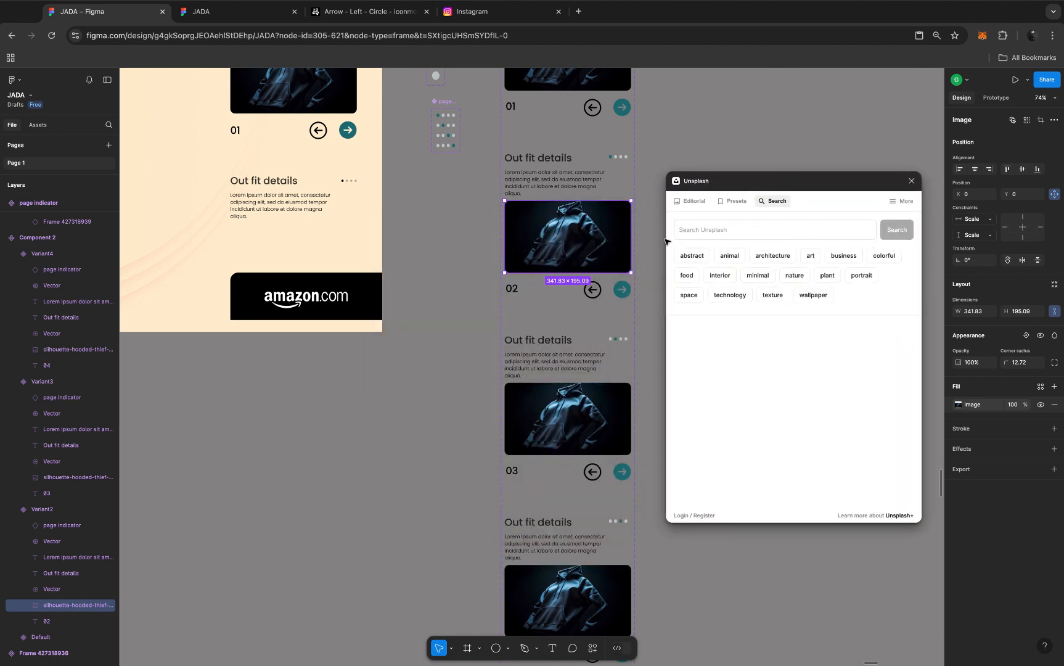
# Step: Search Unsplash for "shoe" and fill the second variant's image with the red Nike shoe photo
pyautogui.click(717, 231)
pyautogui.write('shoe')
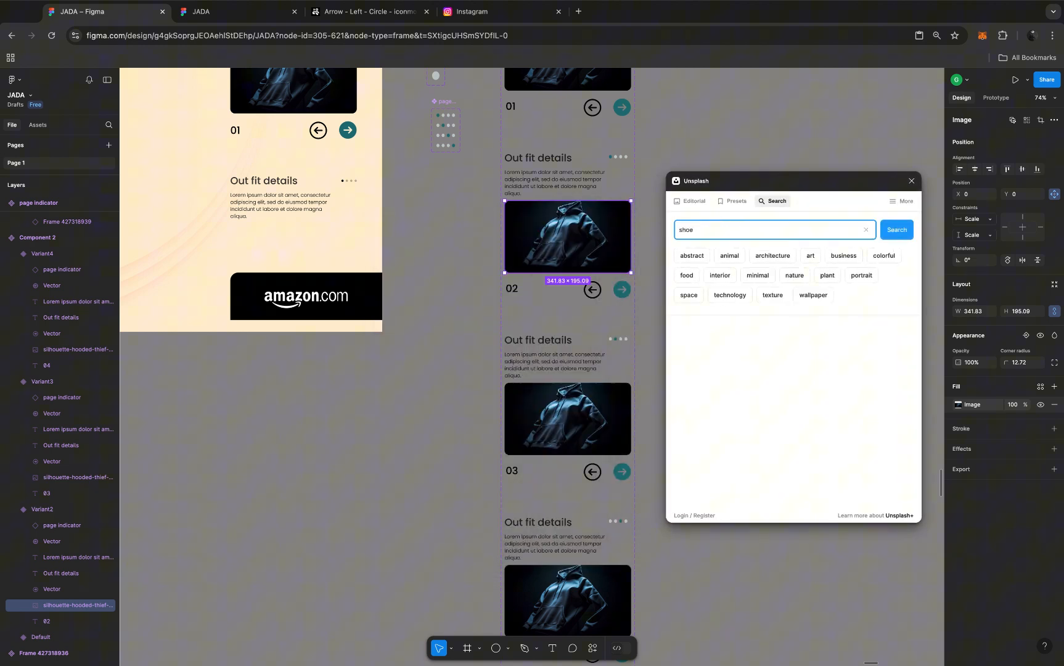
pyautogui.press('Return')
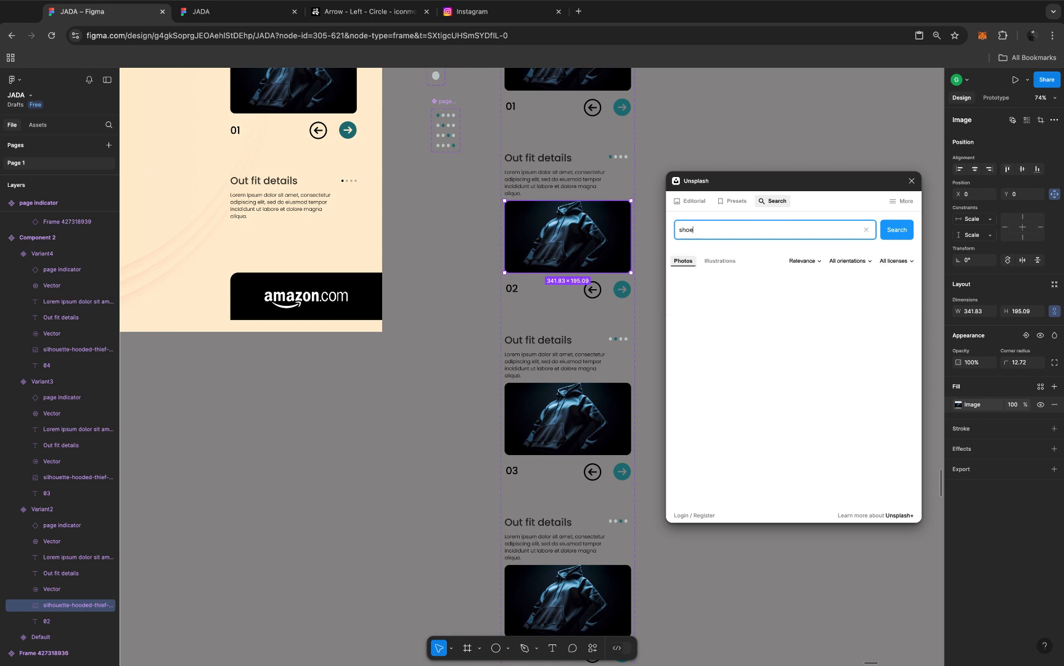
pyautogui.click(825, 309)
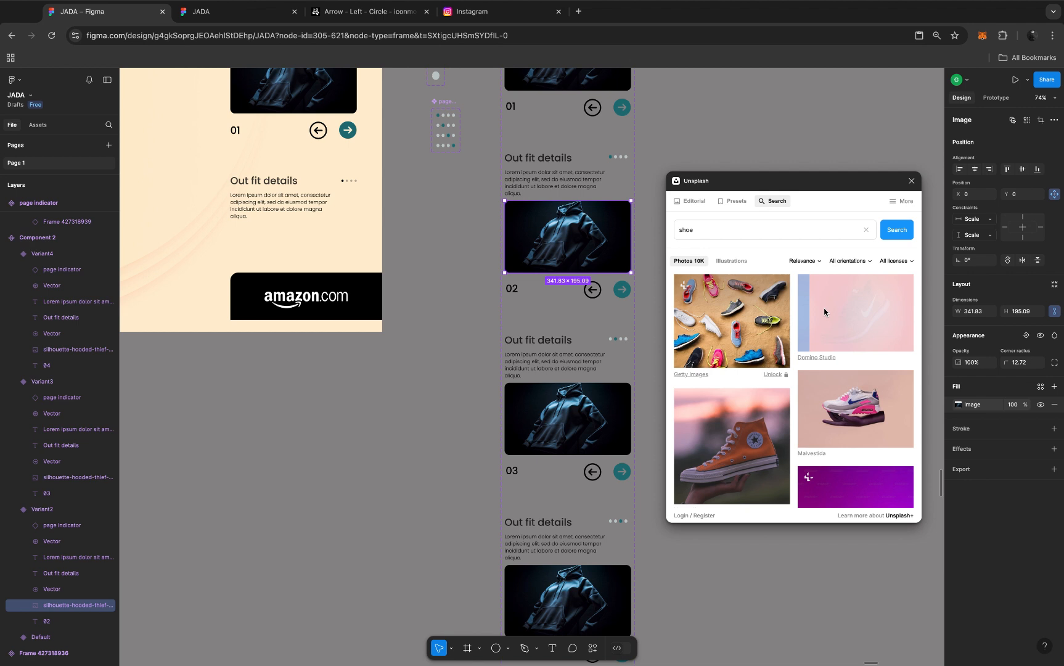
# Step: Search Unsplash for "wrist watch" and fill the third variant's image with the landscape photo of the orange-strapped smartwatch
pyautogui.click(575, 422)
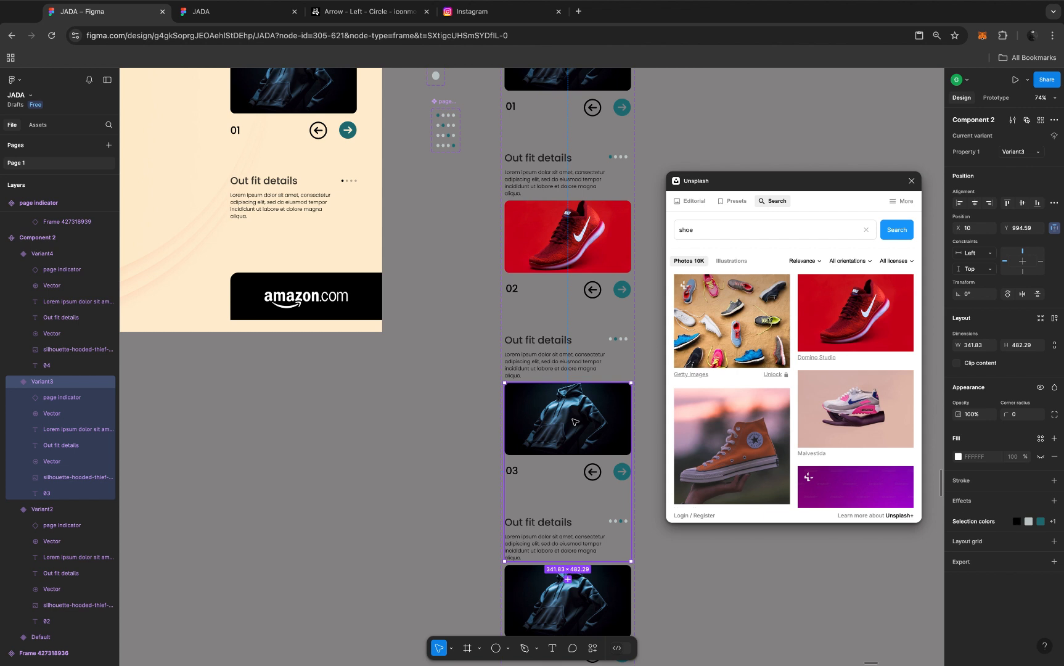
pyautogui.click(574, 421)
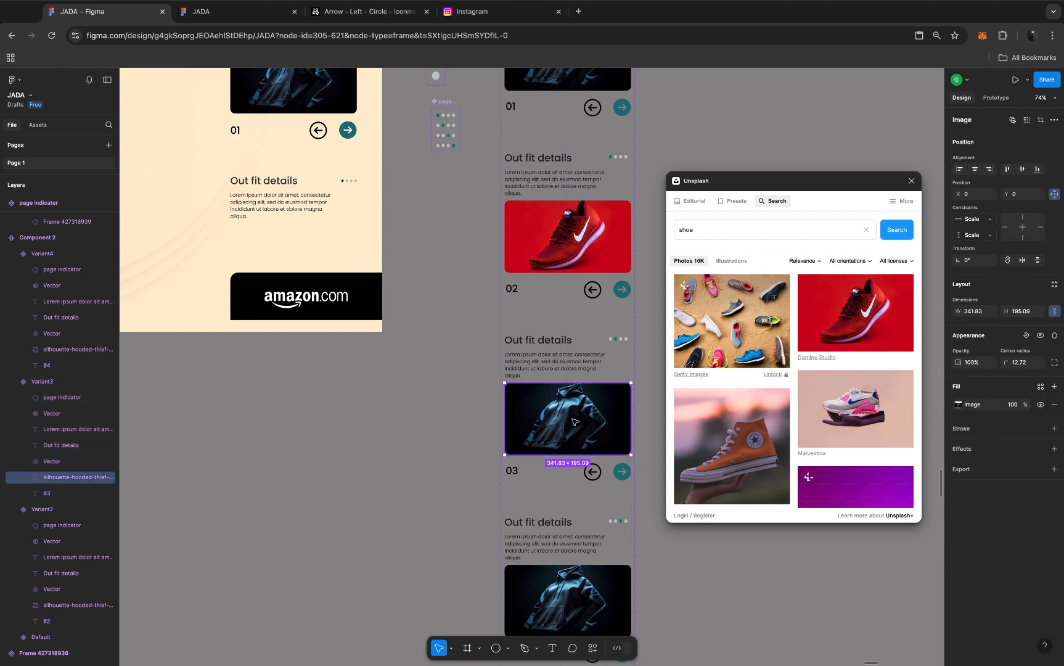
pyautogui.click(720, 231)
pyautogui.press('BackSpace')
pyautogui.press('BackSpace')
pyautogui.press('BackSpace')
pyautogui.press('BackSpace')
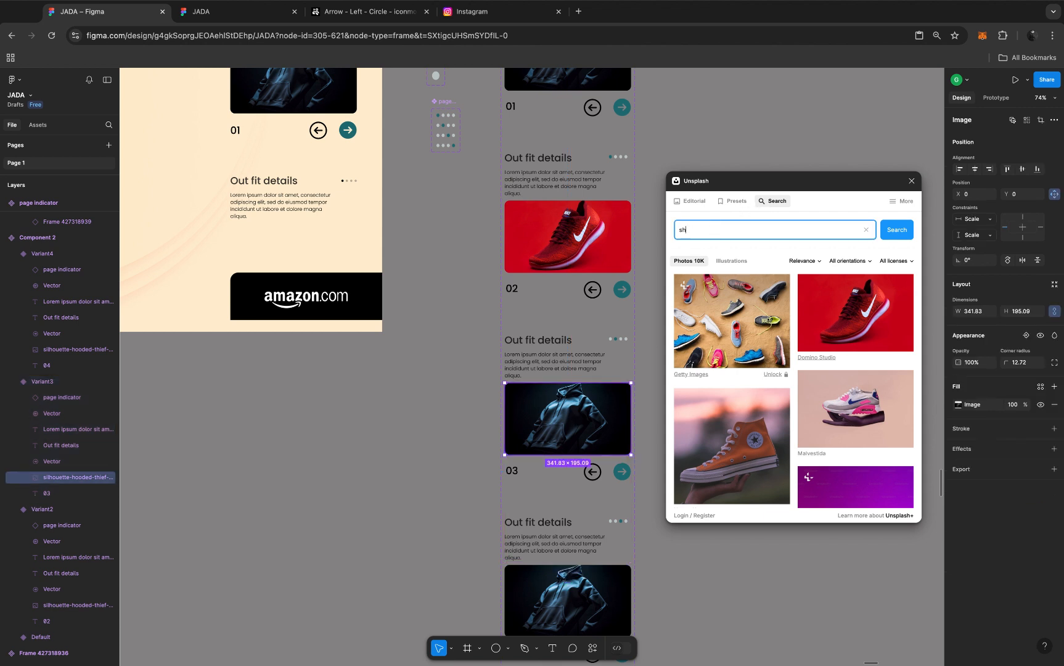
pyautogui.write('wrist watch')
pyautogui.press('Return')
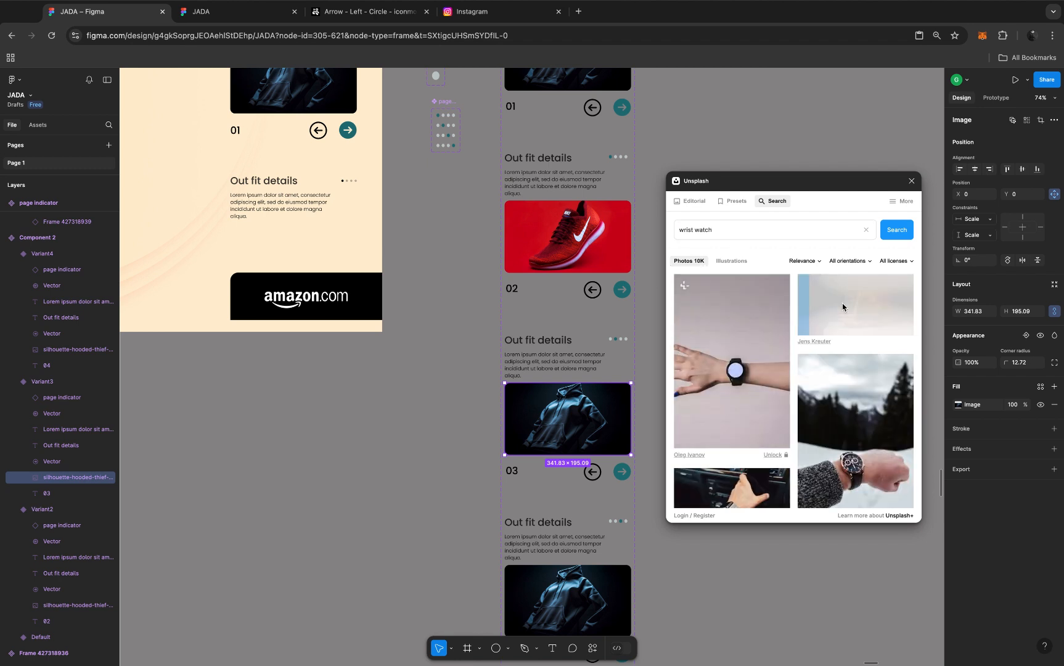
# Step: Search Unsplash for "suit" and fill the fourth variant's image with the photo of the man in a black suit and tie
pyautogui.scroll(-2, 594, 507)
pyautogui.scroll(-1, 594, 507)
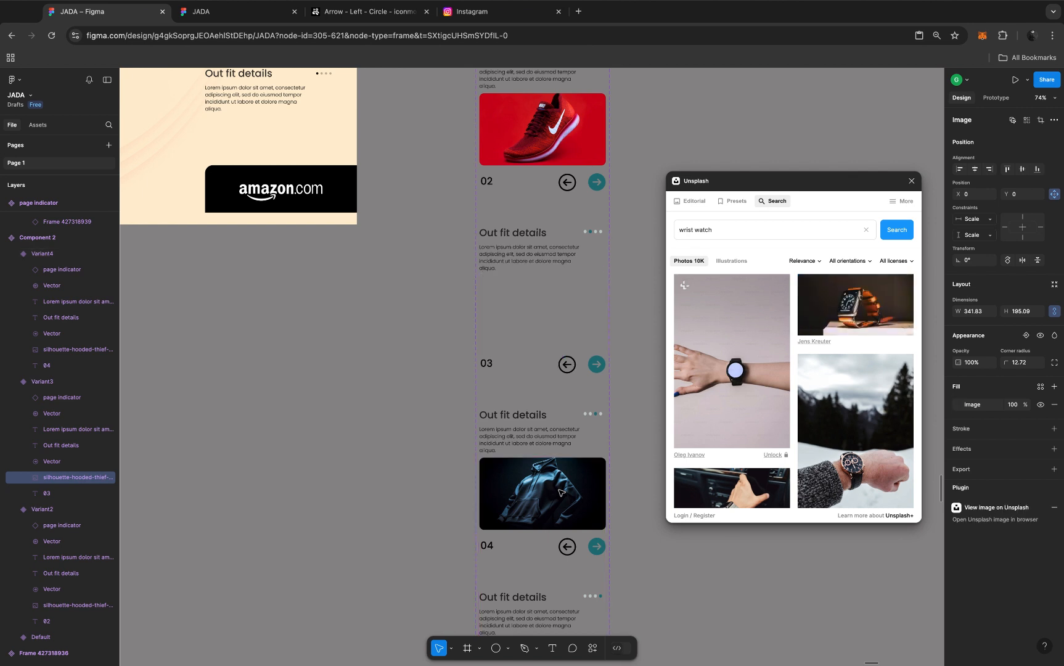
pyautogui.doubleClick(562, 493)
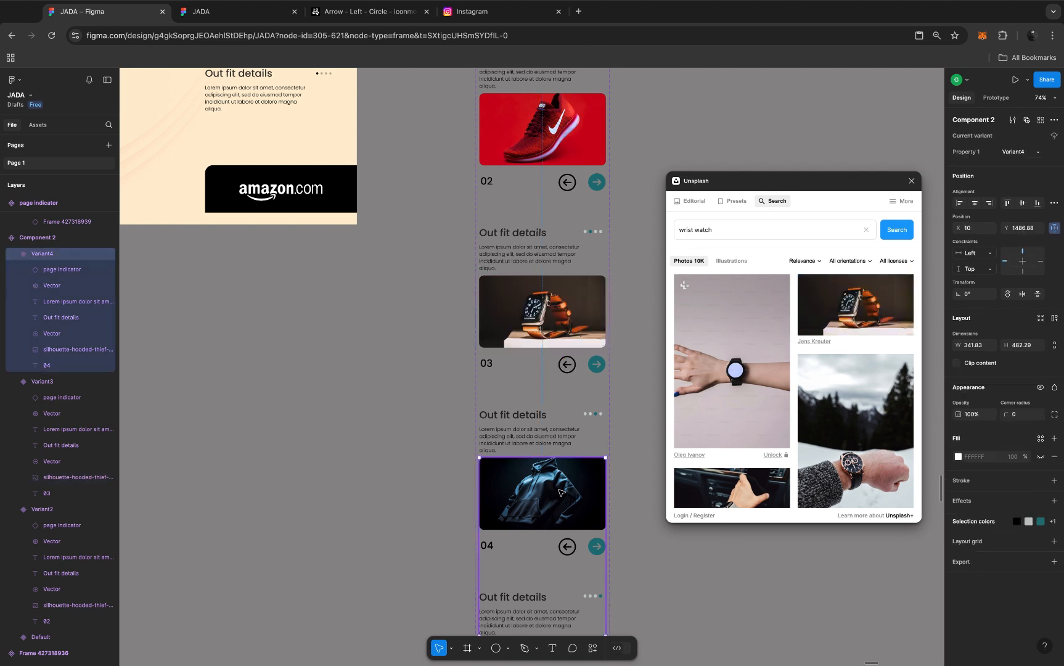
pyautogui.doubleClick(720, 230)
pyautogui.tripleClick(721, 230)
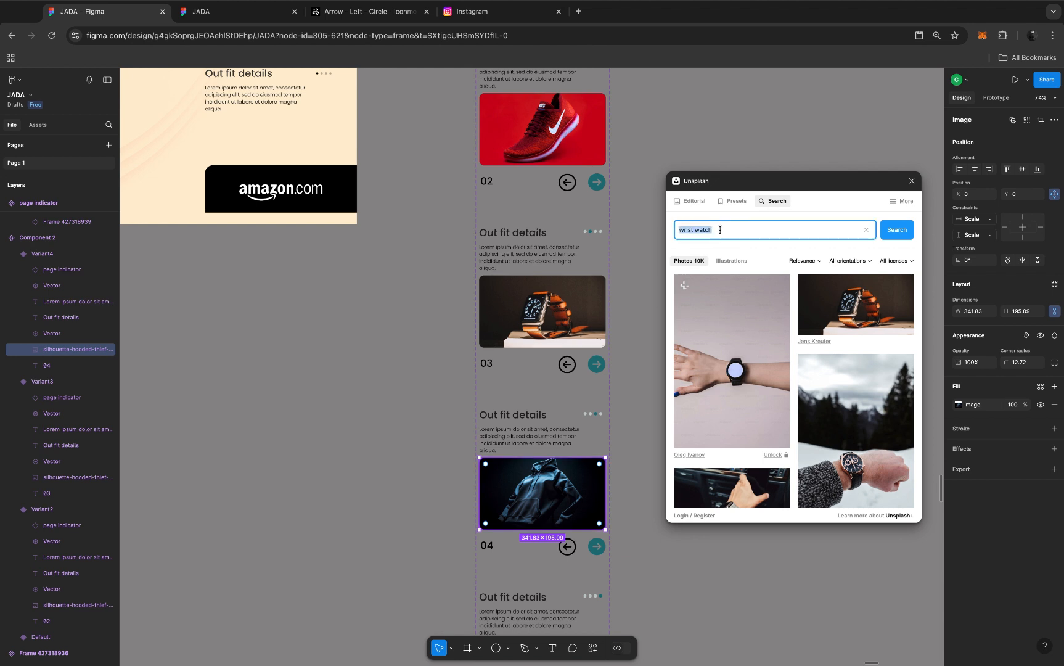
pyautogui.write('suit')
pyautogui.press('Return')
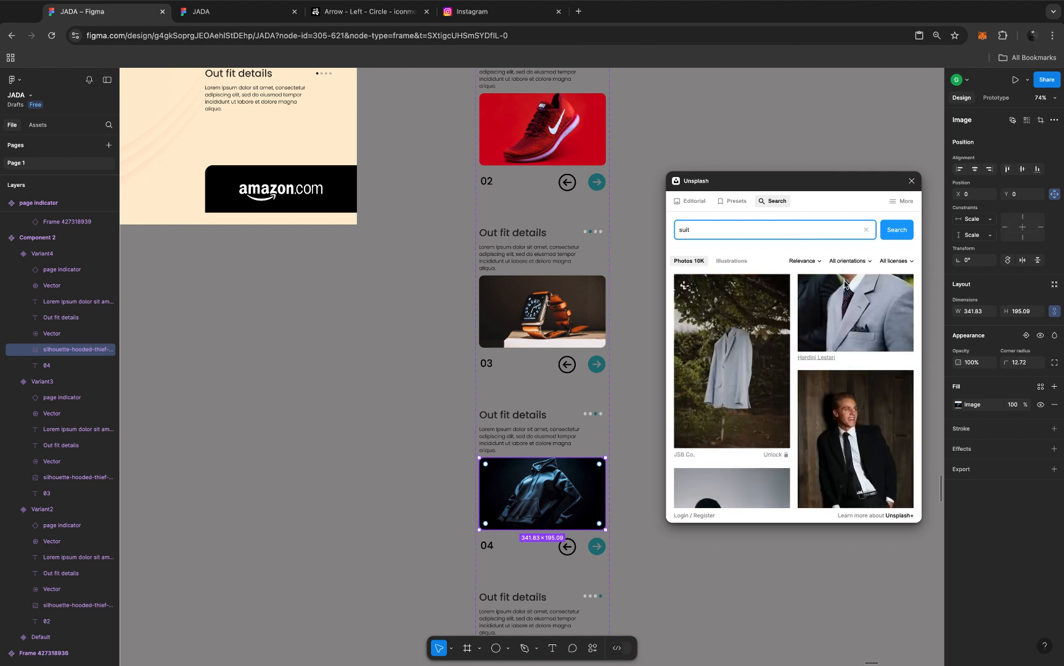
pyautogui.click(848, 419)
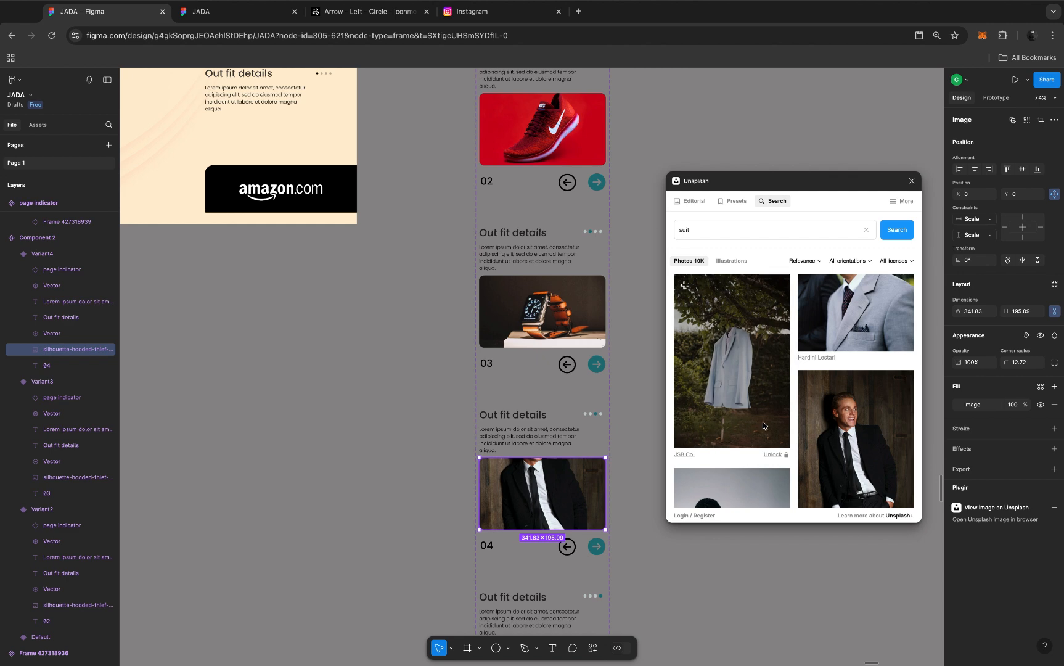
# Step: Look through the other suit photos and close the Unsplash plugin
pyautogui.scroll(-3, 764, 425)
pyautogui.scroll(-2, 764, 426)
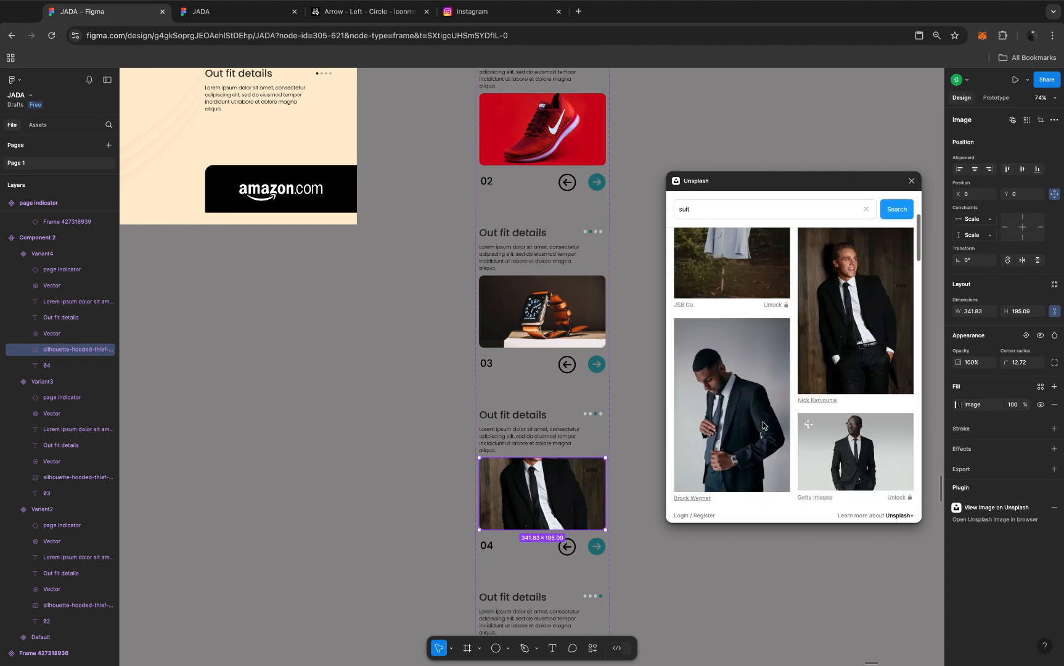
pyautogui.scroll(-7, 762, 425)
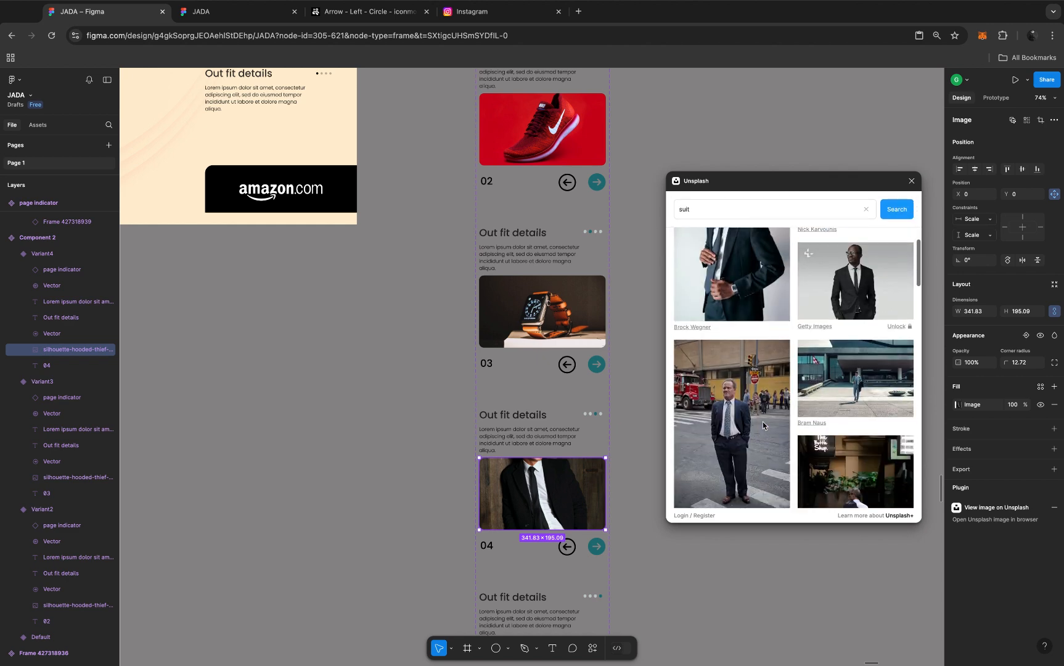
pyautogui.scroll(-2, 763, 426)
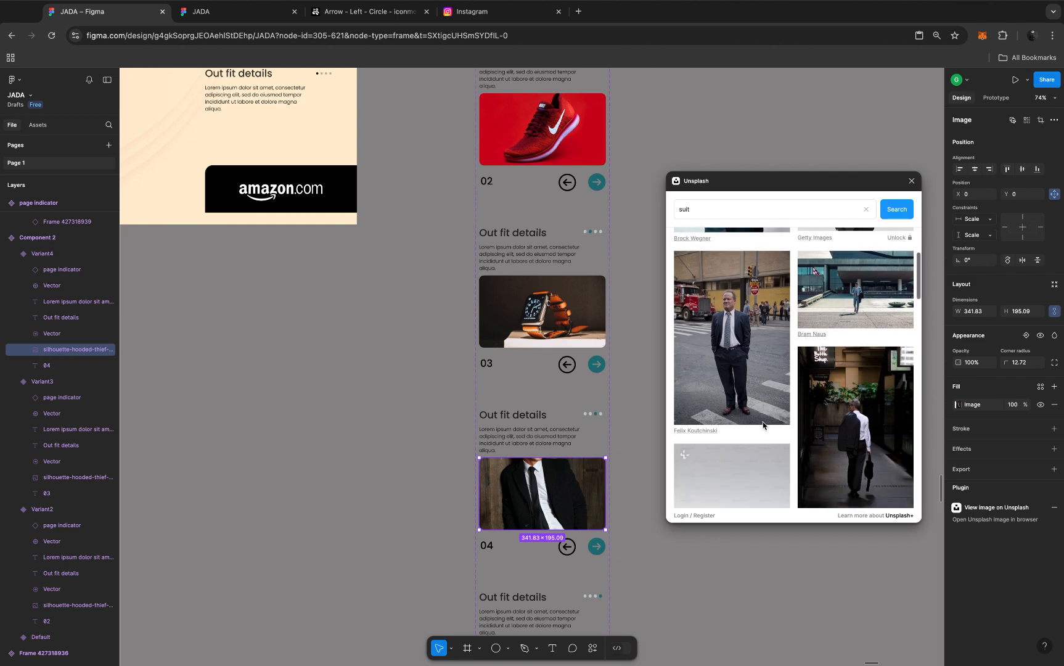
pyautogui.scroll(9, 764, 426)
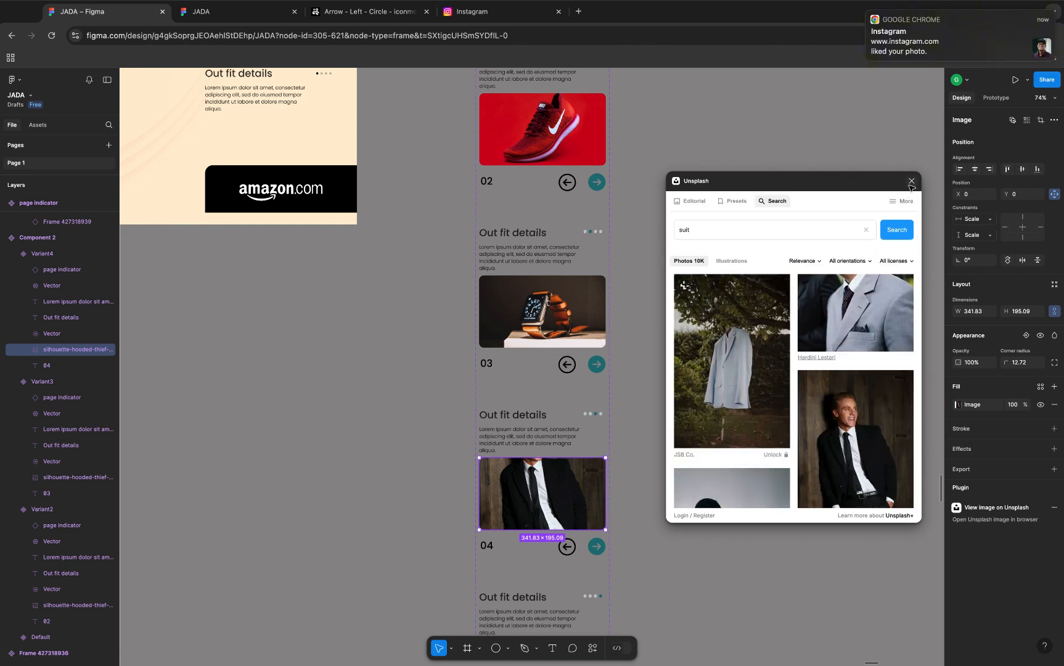
pyautogui.click(911, 183)
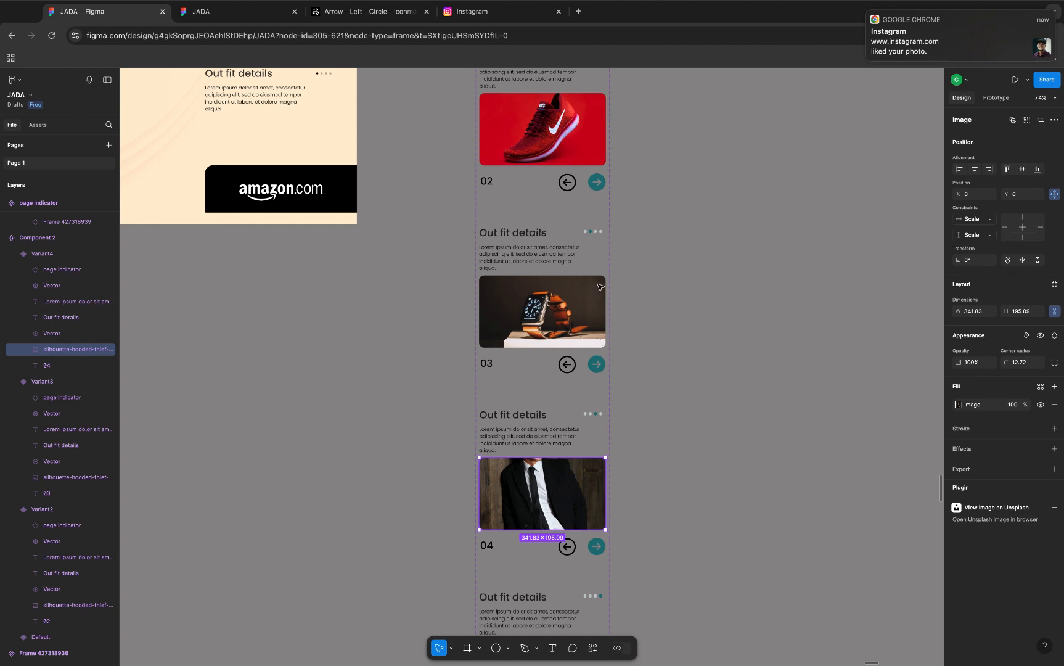
# Step: Connect the forward arrow in the carousel component's default variant to Variant2 with an on-click Change to interaction
pyautogui.scroll(-3, 593, 297)
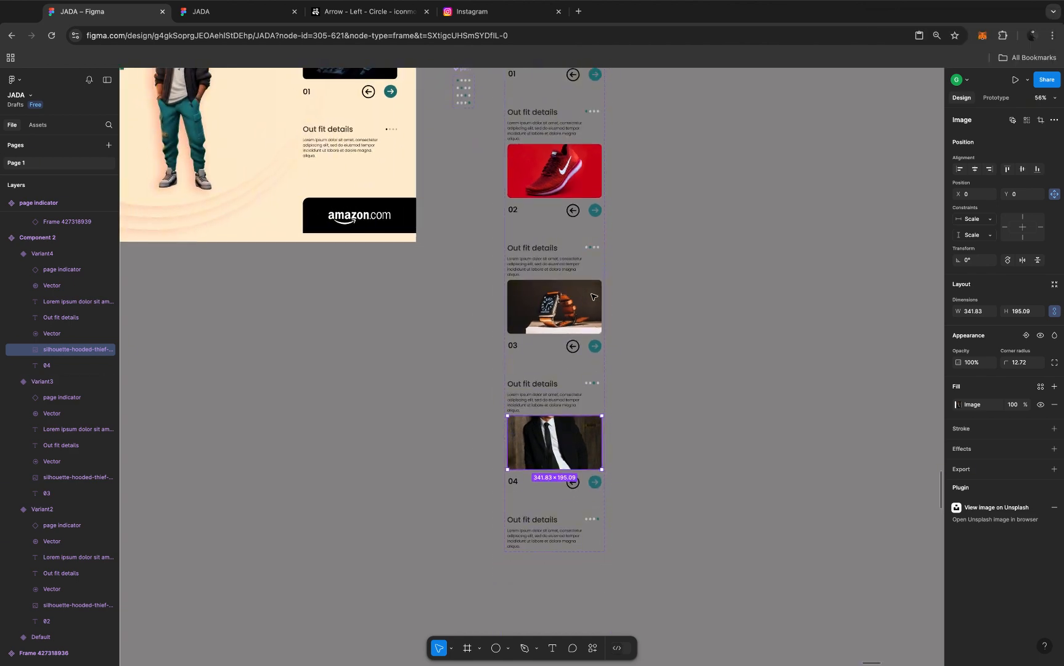
pyautogui.scroll(5, 593, 297)
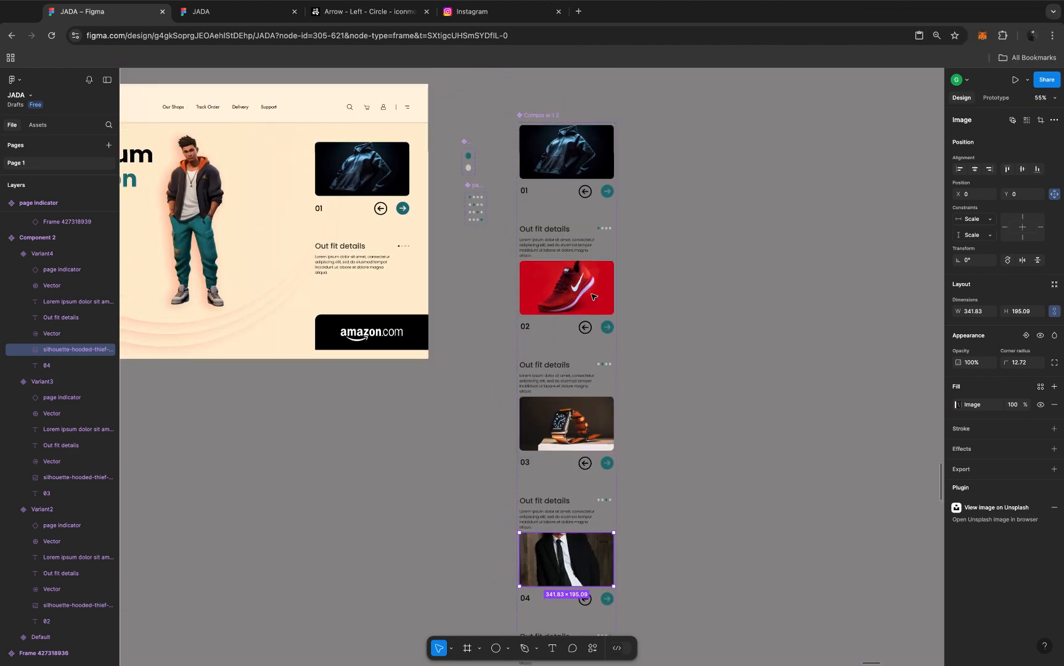
pyautogui.scroll(5, 593, 297)
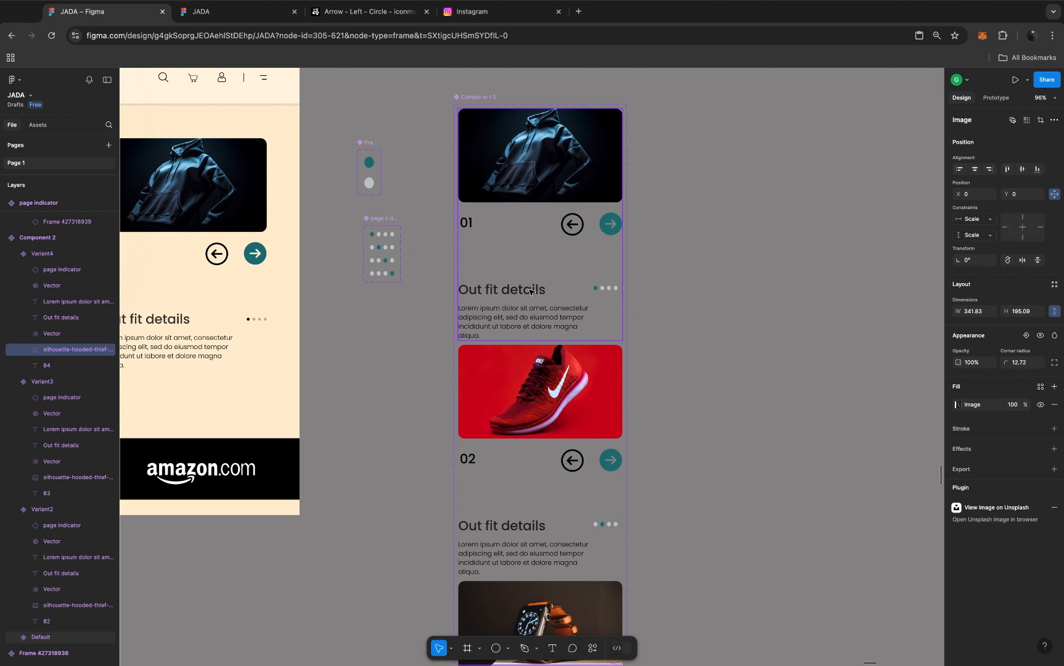
pyautogui.click(608, 226)
pyautogui.doubleClick(608, 226)
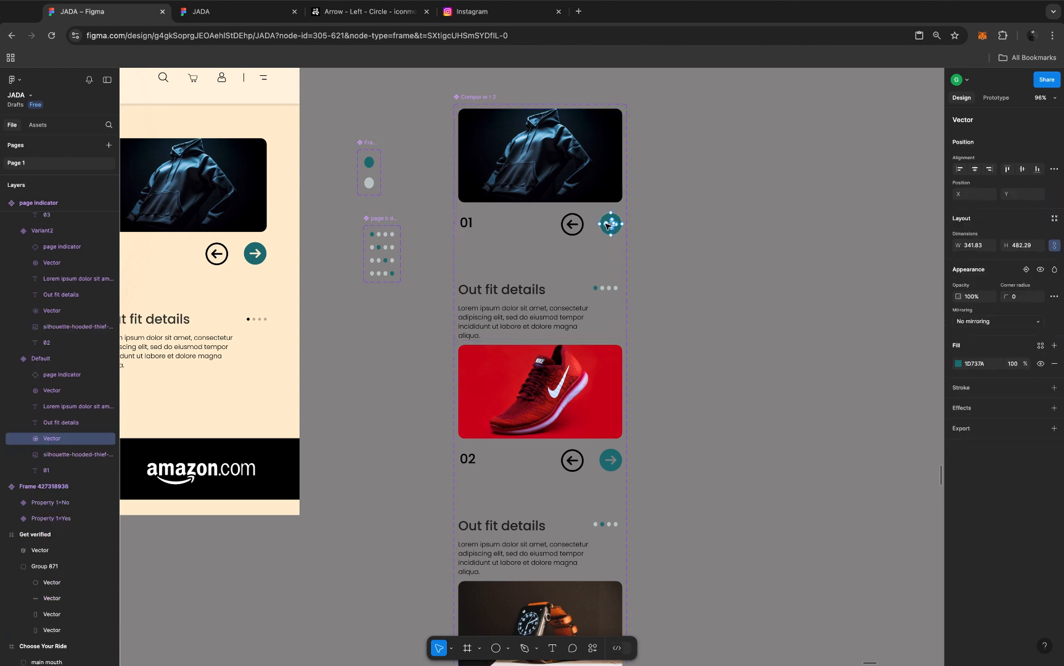
pyautogui.doubleClick(608, 225)
pyautogui.press('Escape')
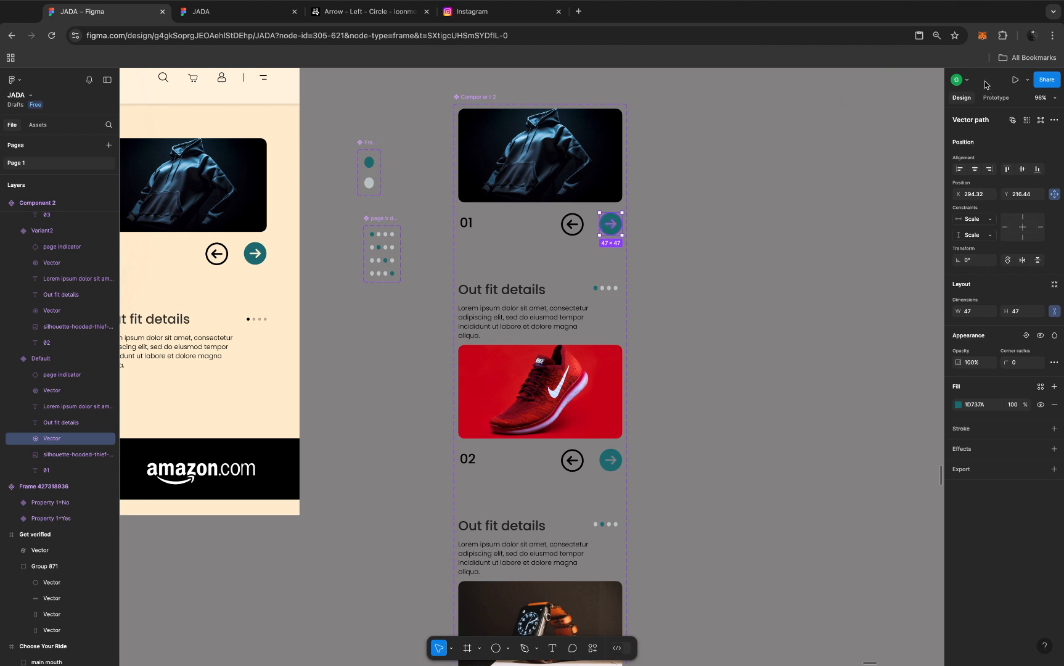
pyautogui.click(994, 97)
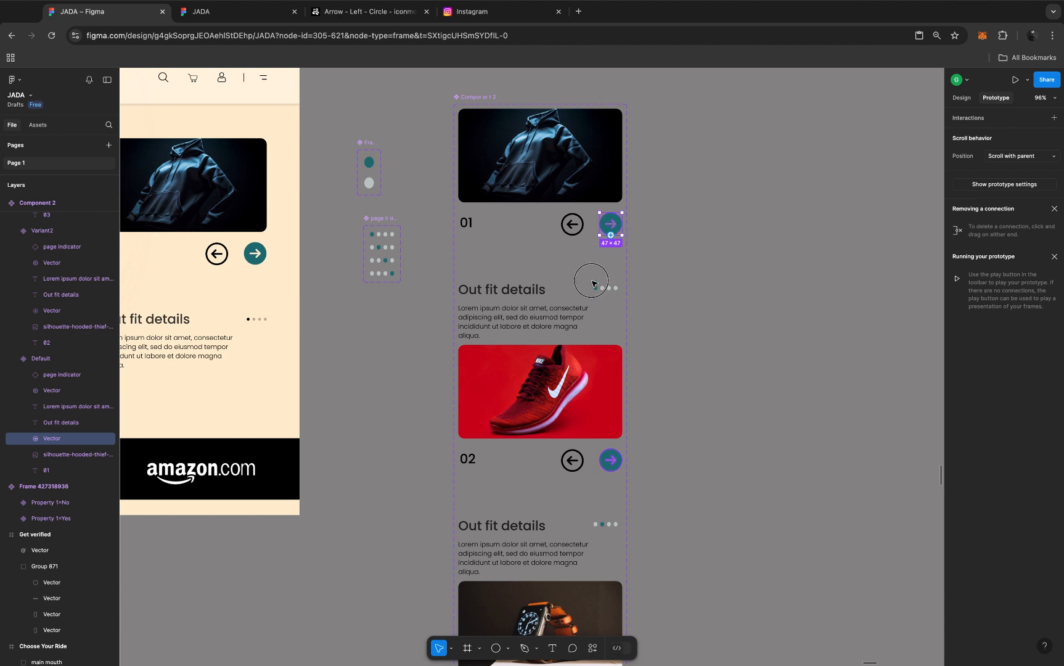
pyautogui.moveTo(592, 281); pyautogui.dragTo(539, 273)
pyautogui.moveTo(539, 273); pyautogui.dragTo(547, 354)
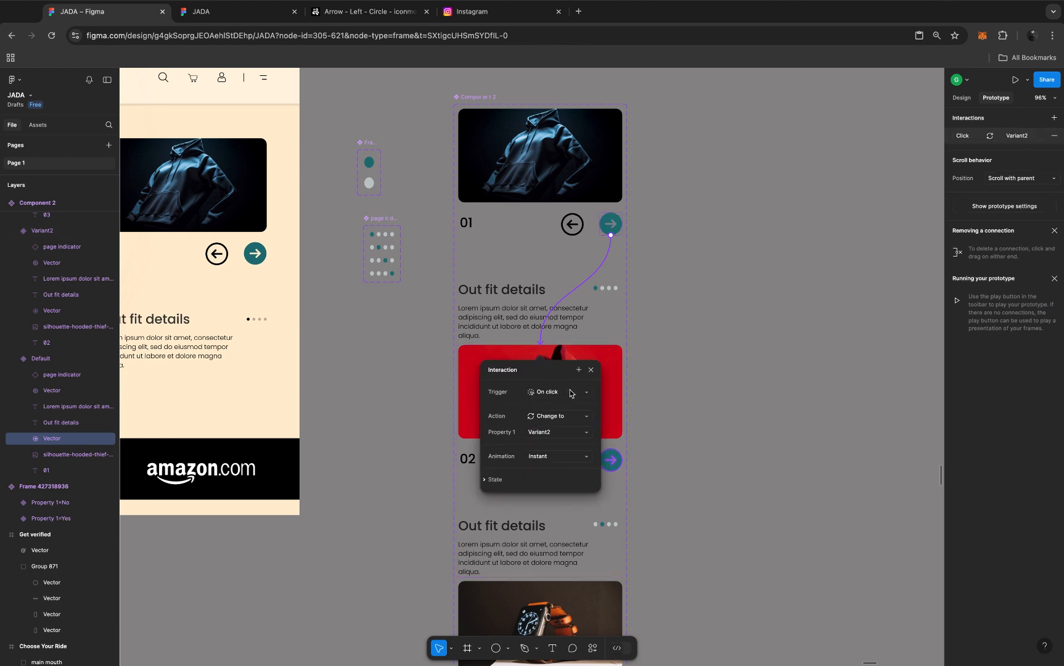
# Step: Set the default variant's forward arrow interaction to Smart animate with the Gentle curve
pyautogui.click(582, 456)
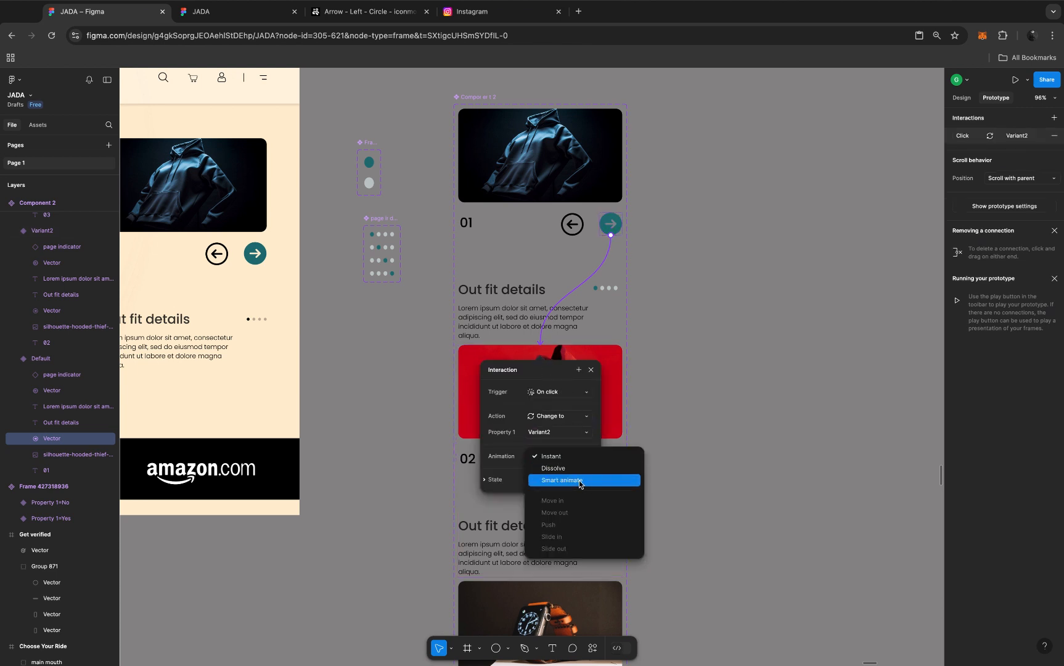
pyautogui.click(580, 481)
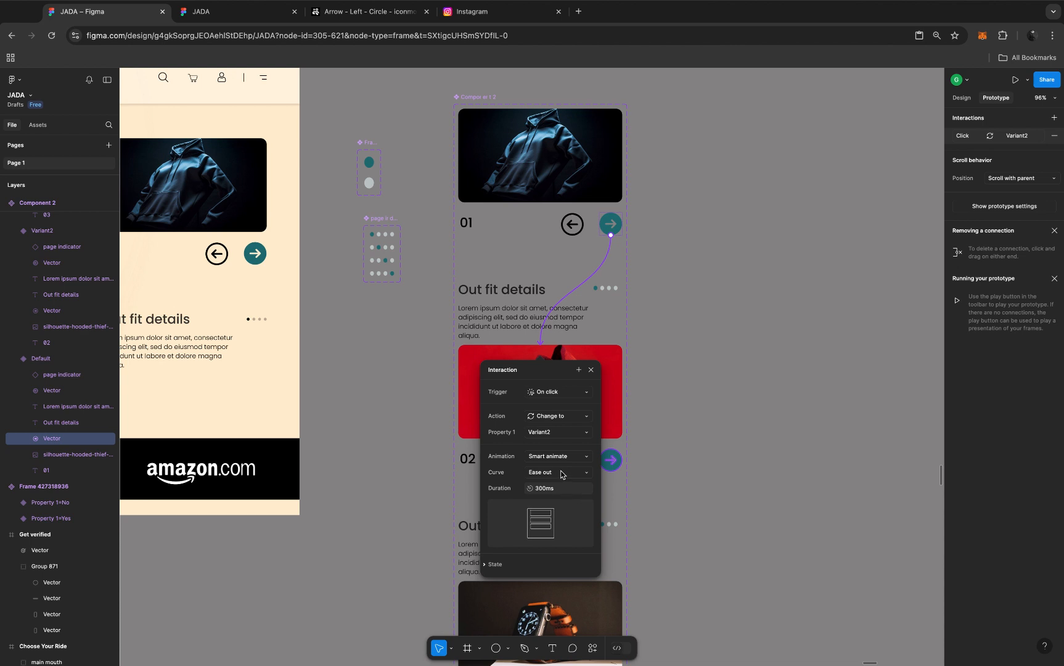
pyautogui.click(562, 474)
pyautogui.click(554, 558)
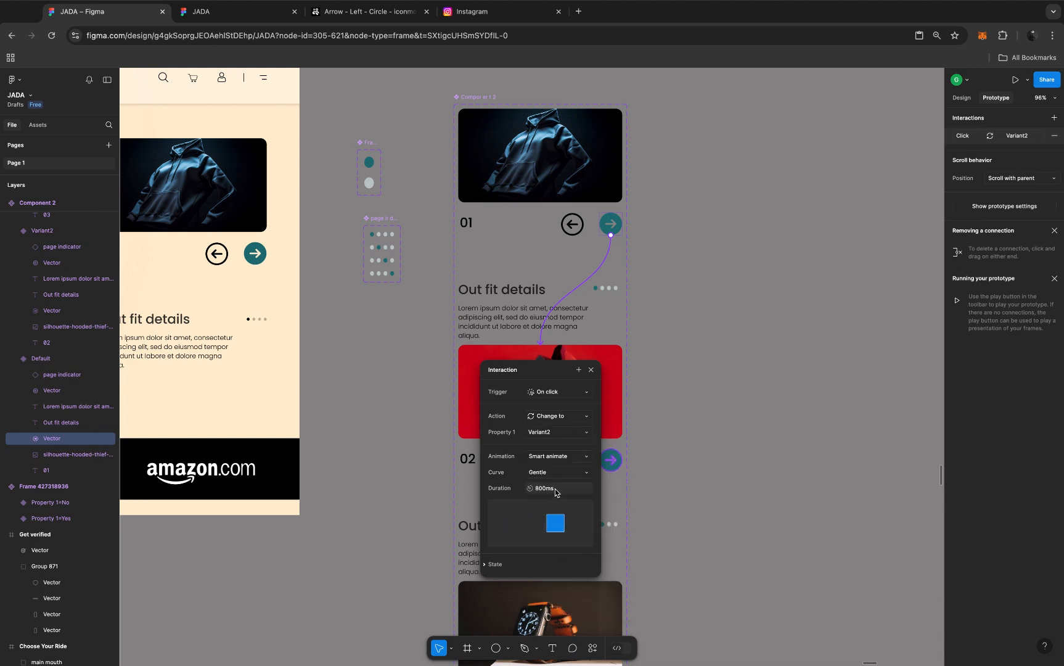
pyautogui.click(592, 371)
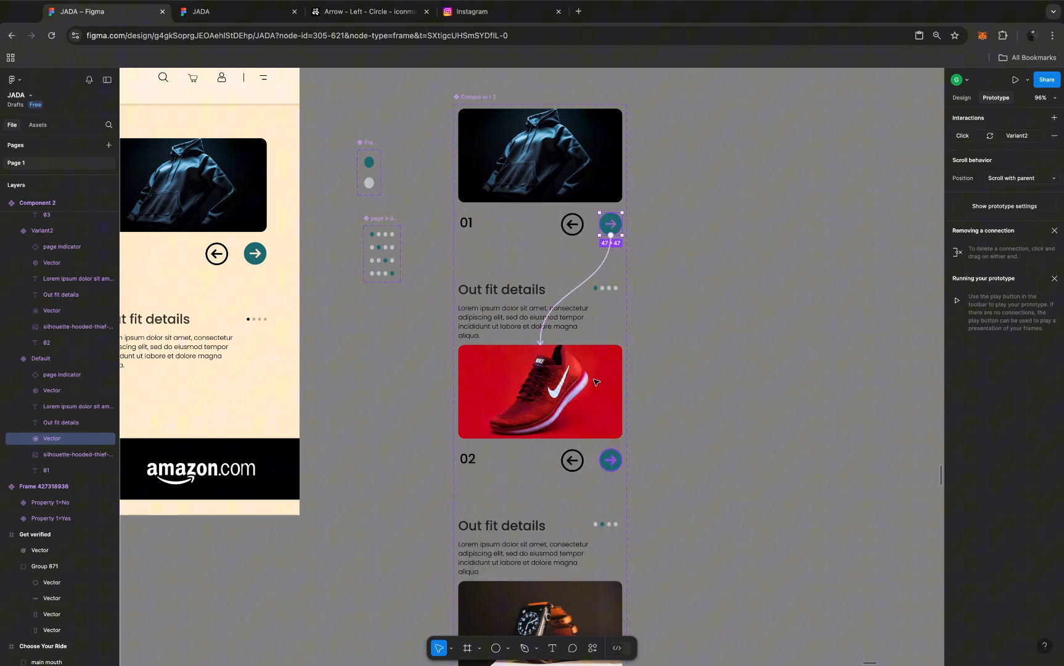
# Step: Connect the second variant's forward arrow to Variant3 on click, using Smart animate with the Gentle curve
pyautogui.click(600, 462)
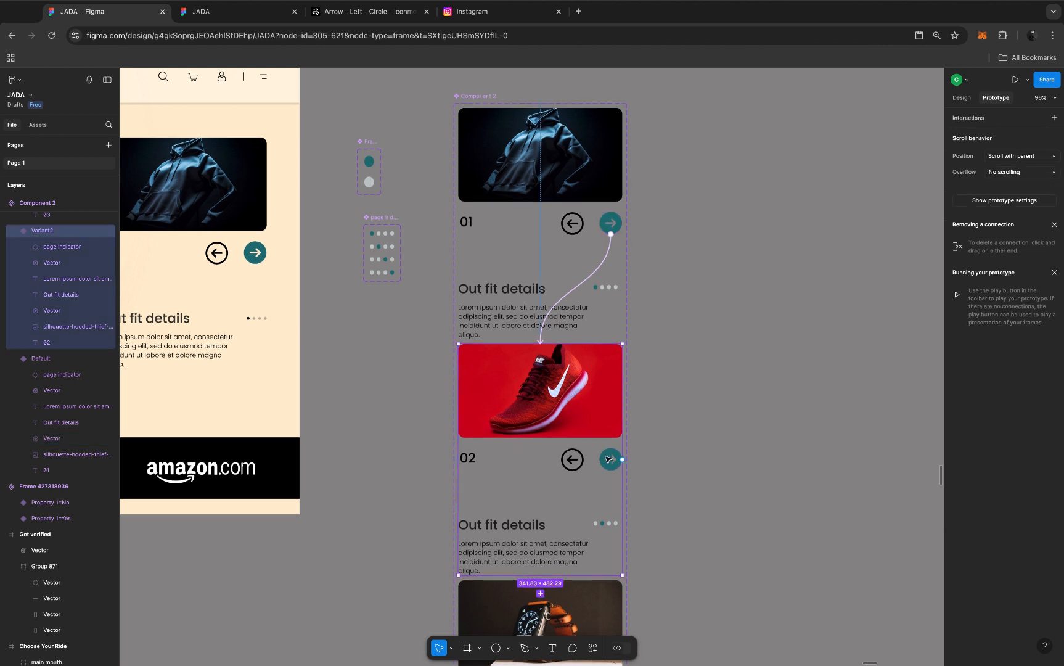
pyautogui.scroll(-3, 609, 459)
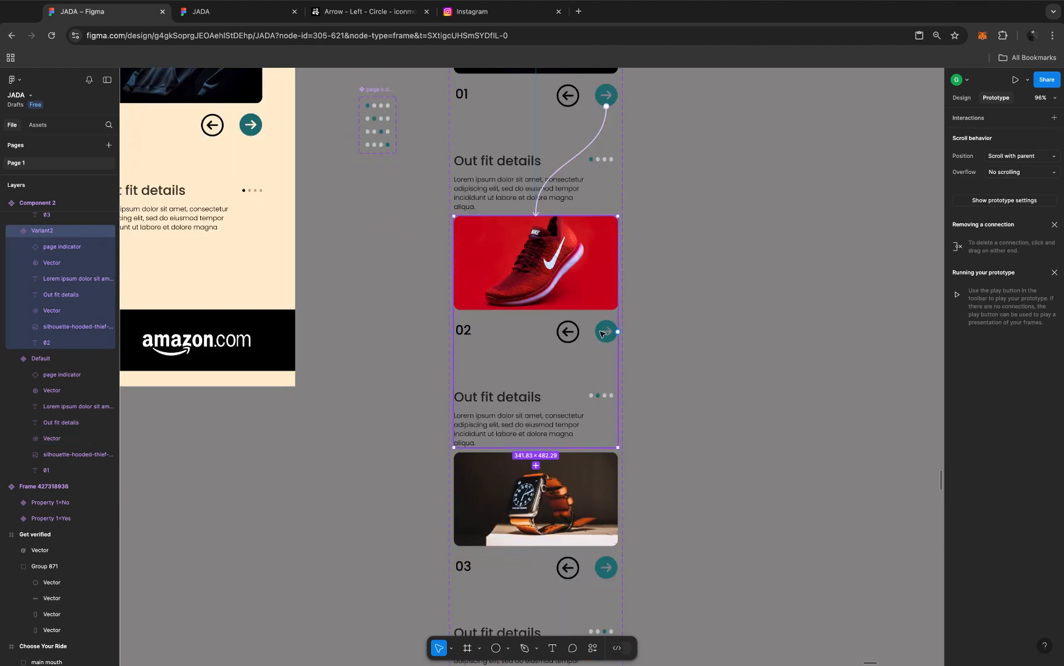
pyautogui.click(601, 334)
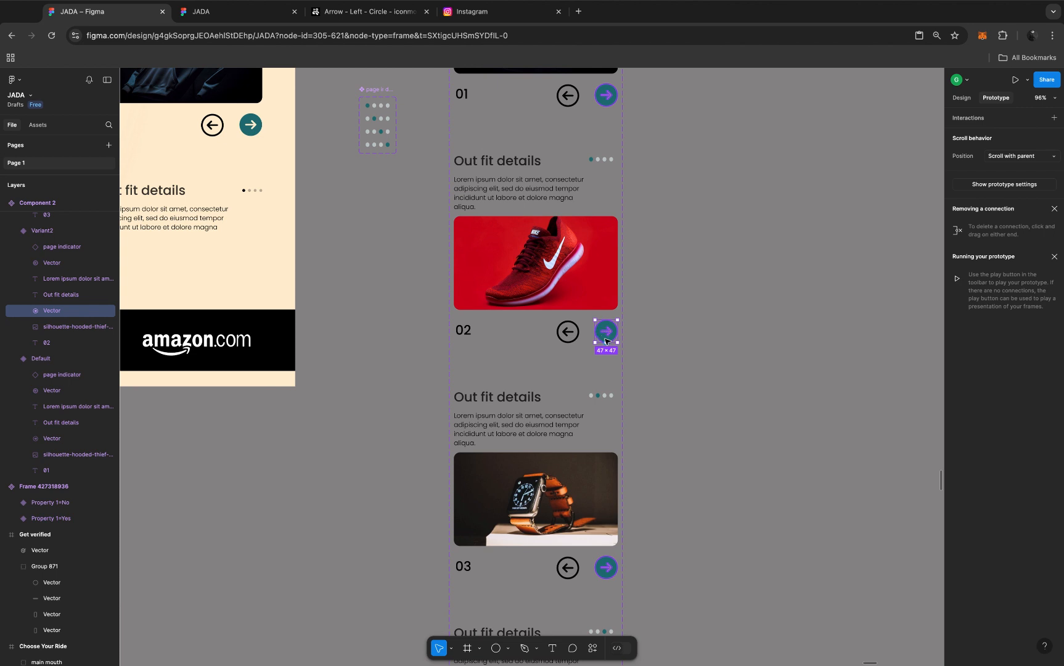
pyautogui.moveTo(608, 344); pyautogui.dragTo(563, 461)
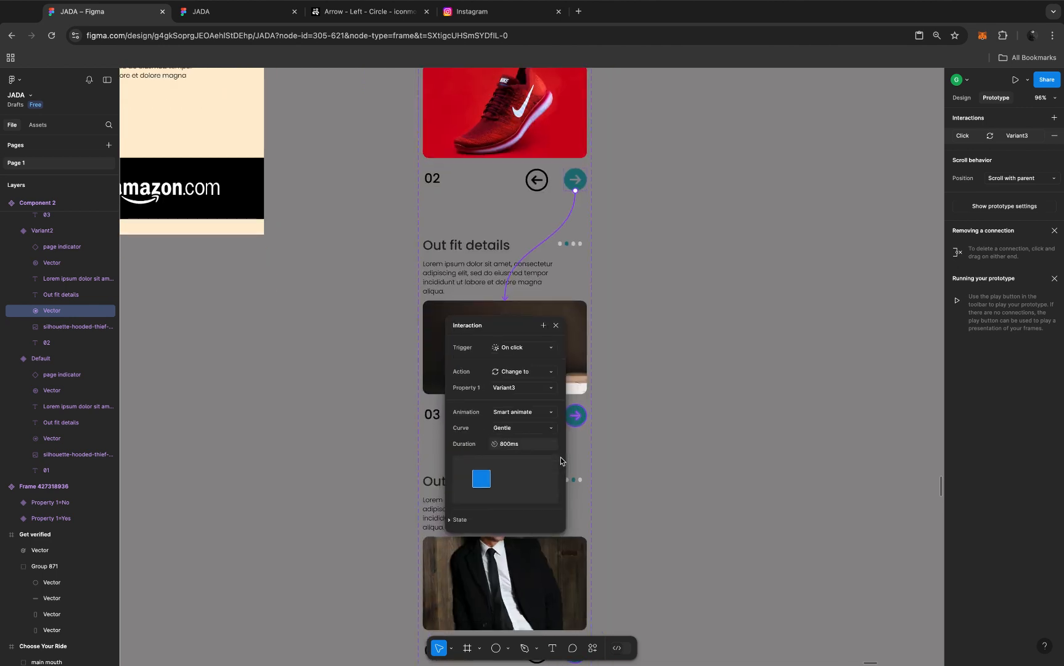
pyautogui.scroll(-1, 561, 458)
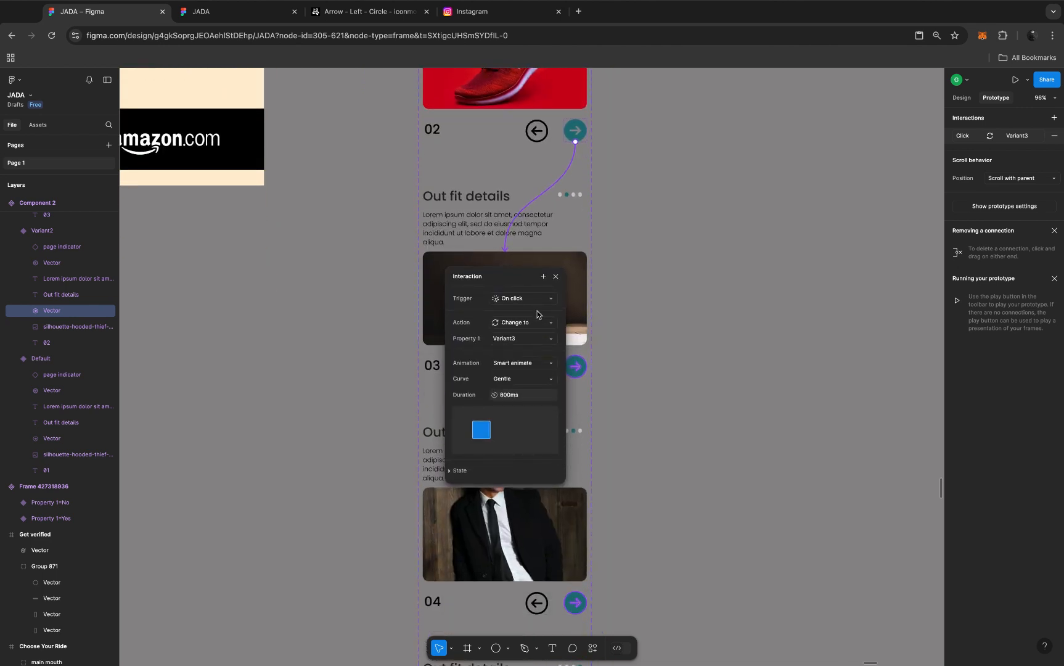
pyautogui.click(557, 278)
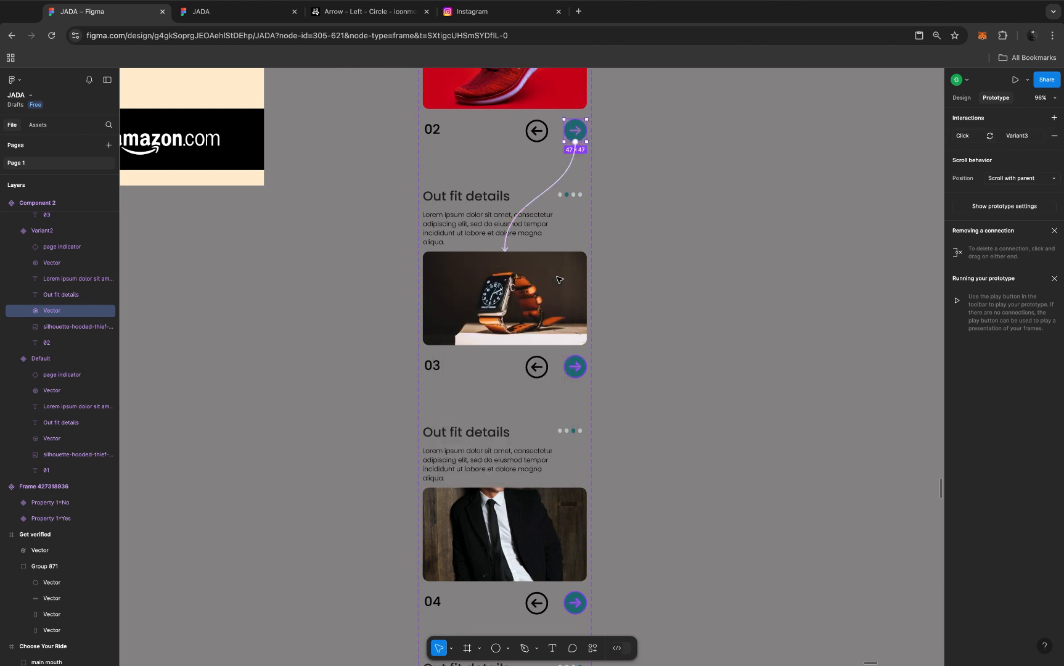
# Step: Connect the third variant's forward arrow to Variant4 on click, using Smart animate with the Gentle curve
pyautogui.click(575, 362)
pyautogui.scroll(-3, 575, 361)
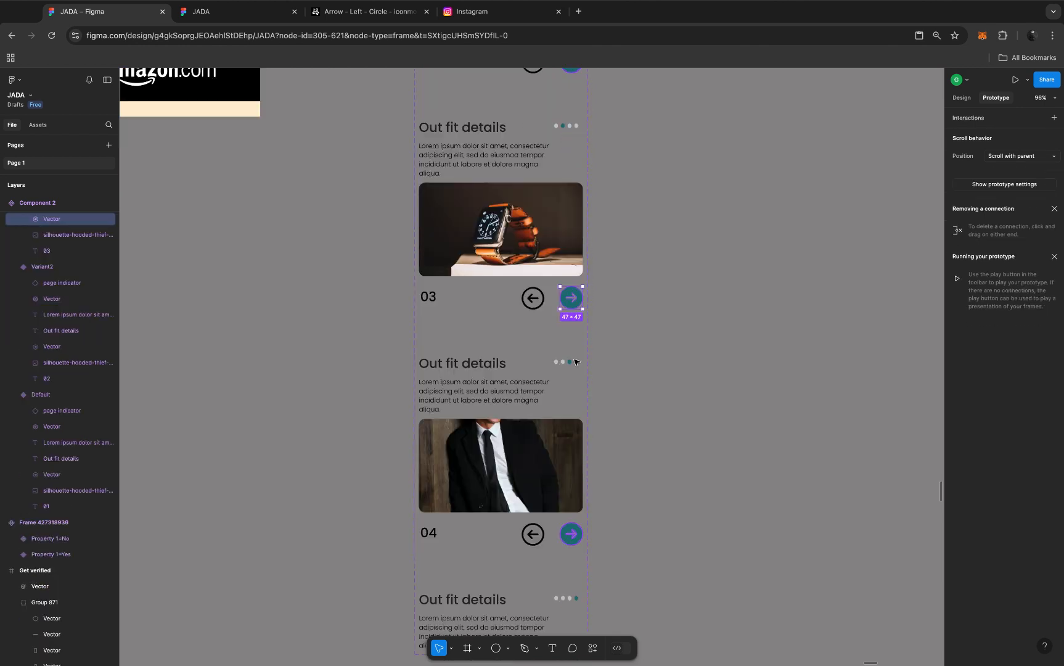
pyautogui.moveTo(574, 302); pyautogui.dragTo(546, 425)
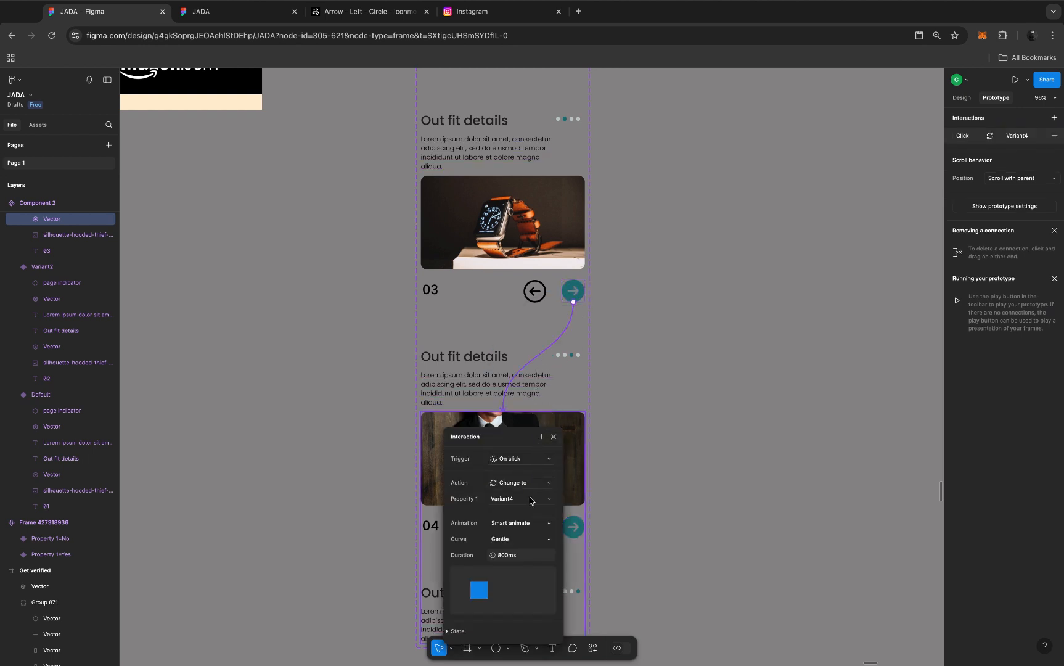
pyautogui.click(554, 437)
# Step: Connect the fourth variant's back arrow to Variant3 with an on-click Change to interaction
pyautogui.scroll(-2, 557, 441)
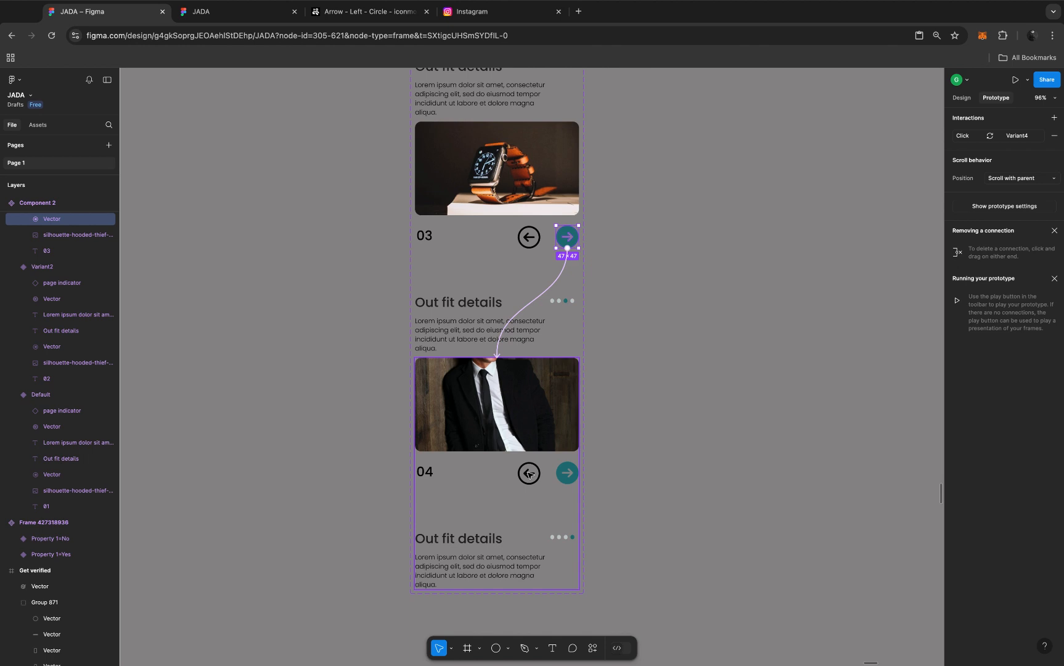
pyautogui.click(529, 473)
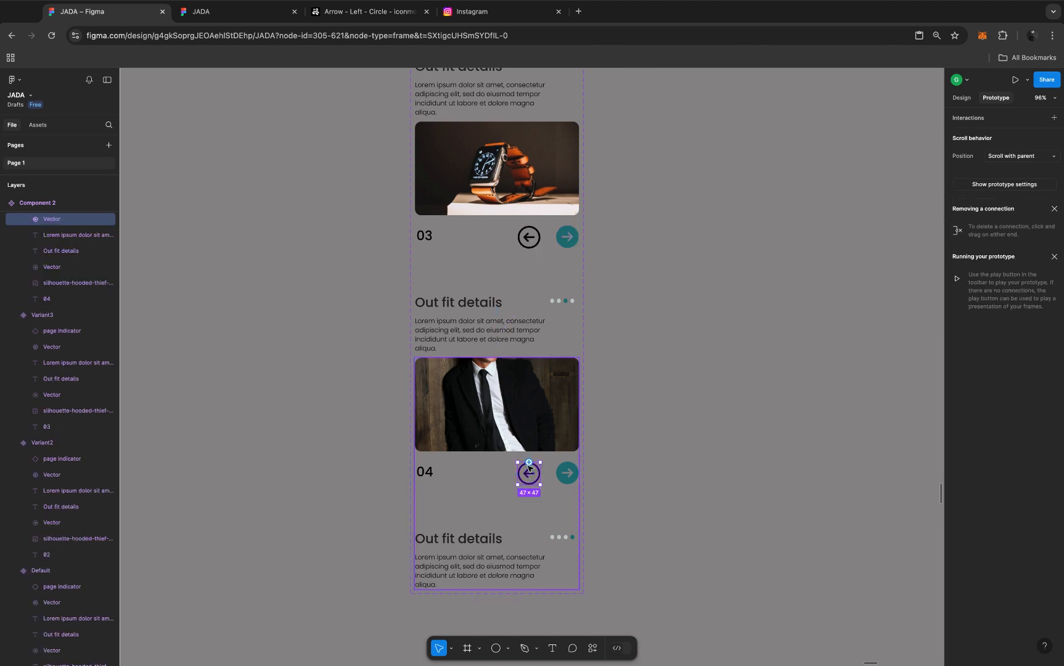
pyautogui.moveTo(529, 463); pyautogui.dragTo(528, 312)
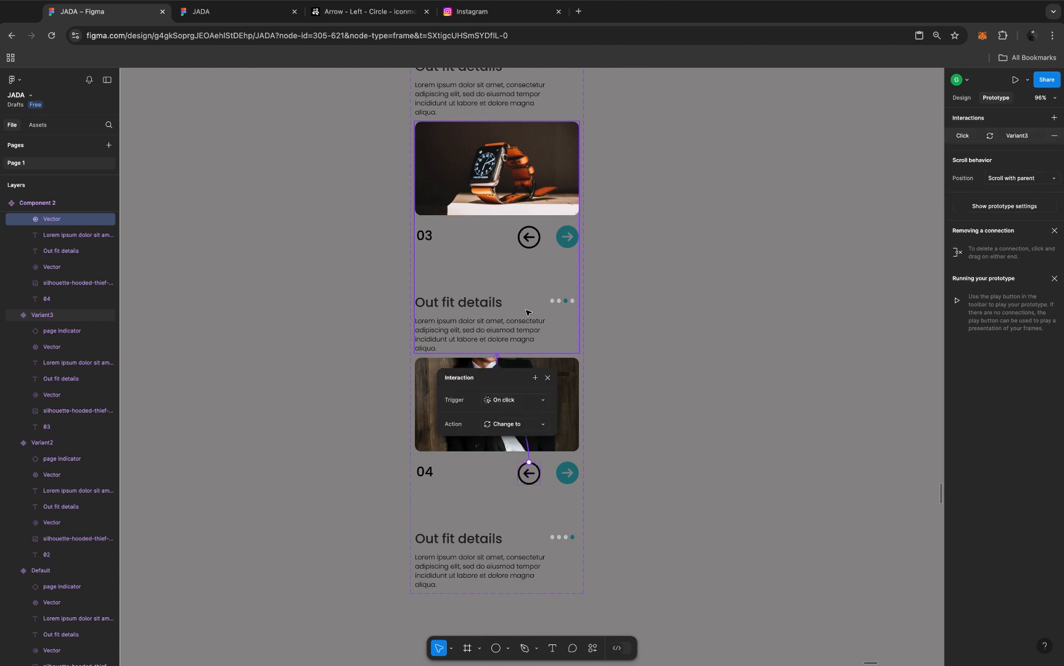
pyautogui.click(548, 377)
# Step: Connect the third variant's back arrow to Variant2 with an on-click Change to interaction, using Smart animate with the Gentle curve
pyautogui.scroll(3, 551, 382)
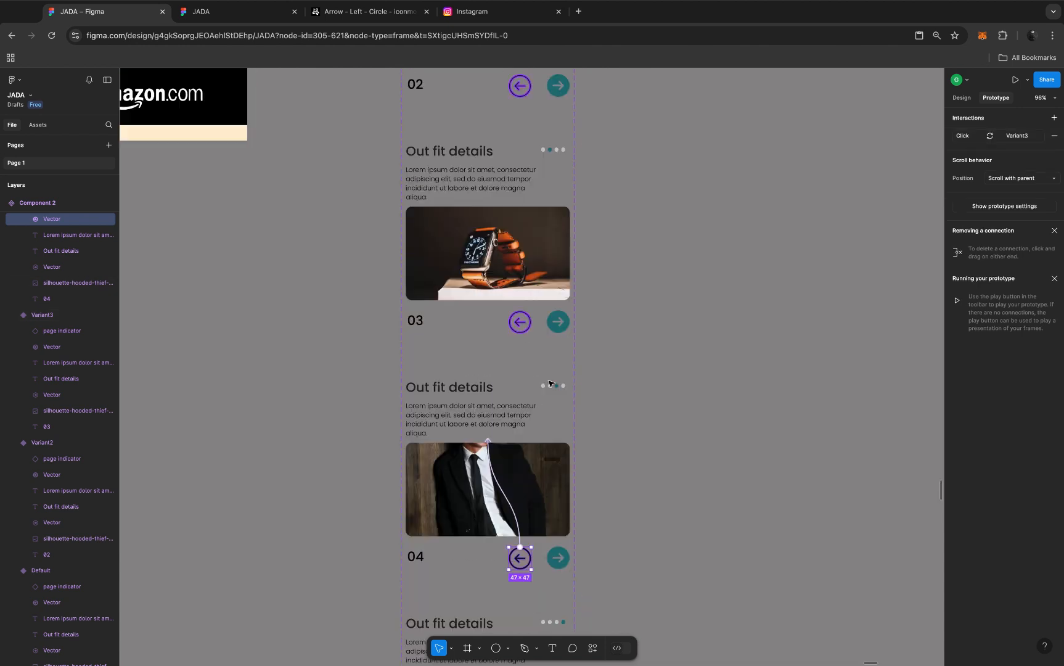
pyautogui.scroll(4, 551, 383)
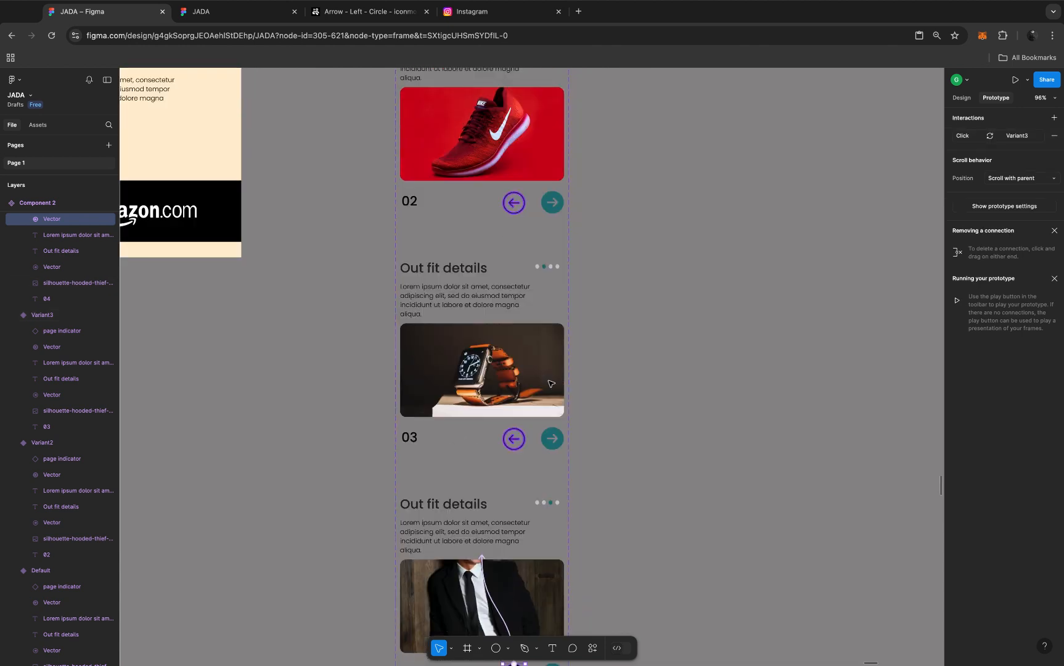
pyautogui.click(512, 453)
pyautogui.click(512, 453)
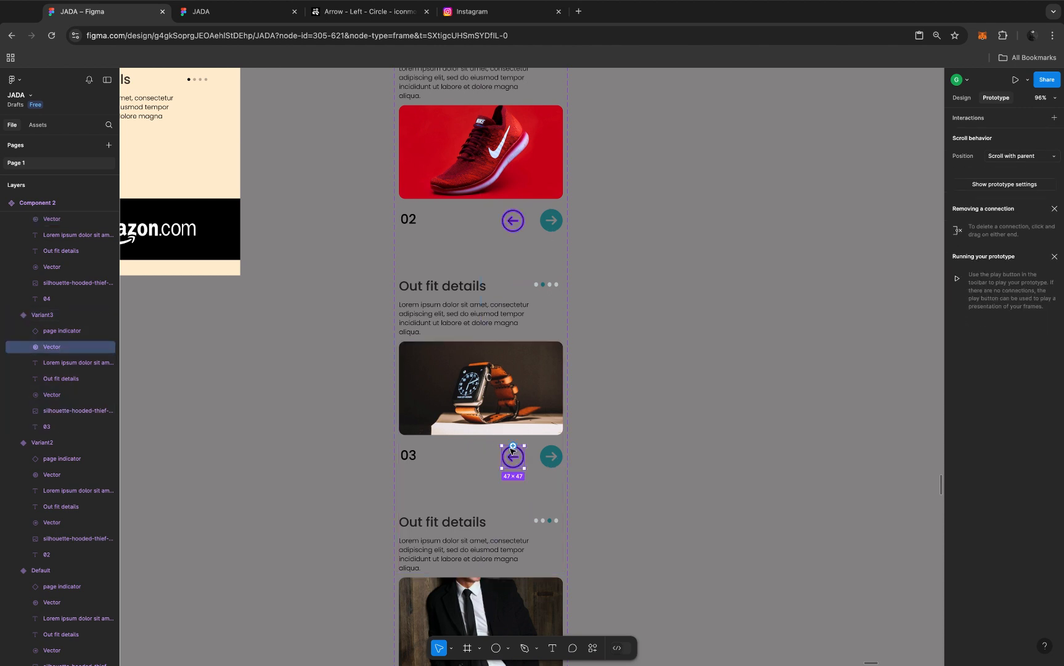
pyautogui.moveTo(514, 450); pyautogui.dragTo(511, 321)
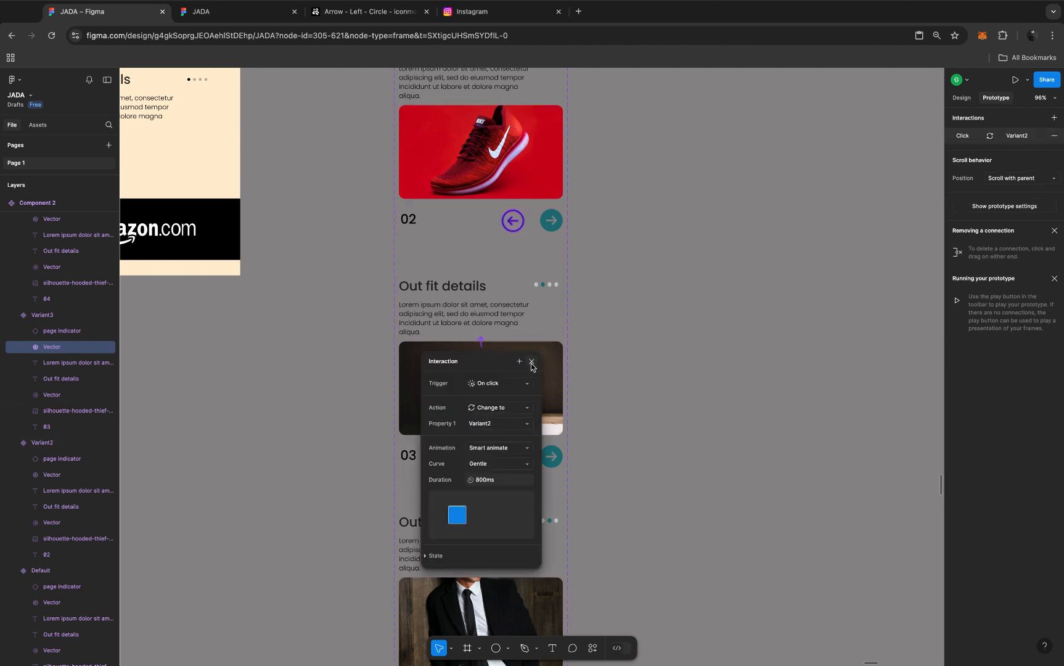
pyautogui.click(532, 363)
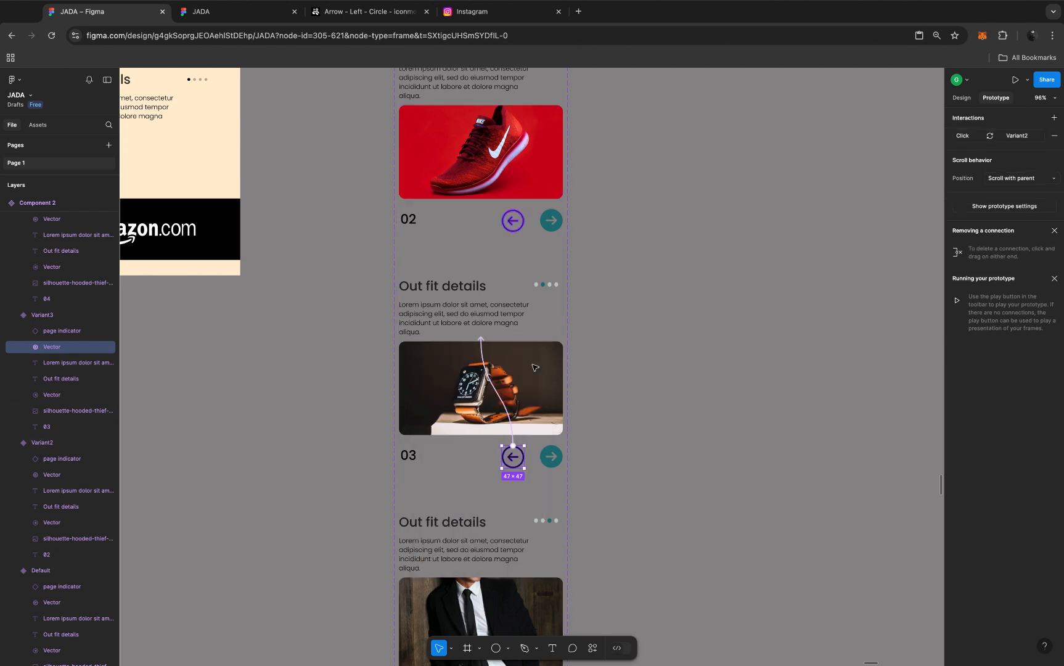
# Step: Connect the second variant's back arrow to the Default variant on click, using Smart animate with the Gentle curve
pyautogui.scroll(5, 535, 368)
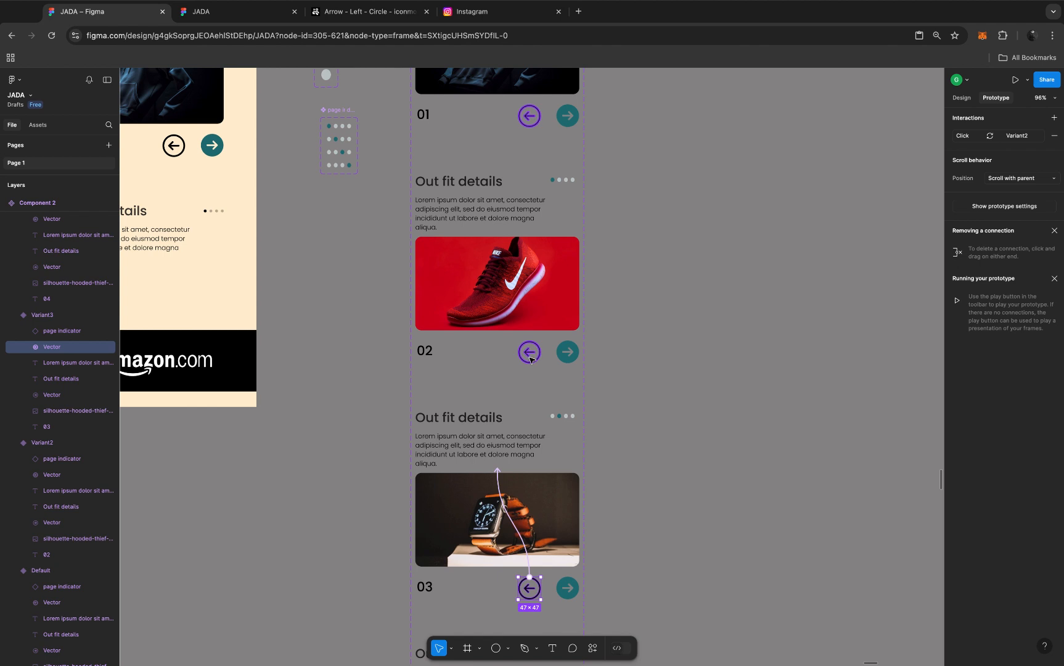
pyautogui.click(530, 360)
pyautogui.click(531, 359)
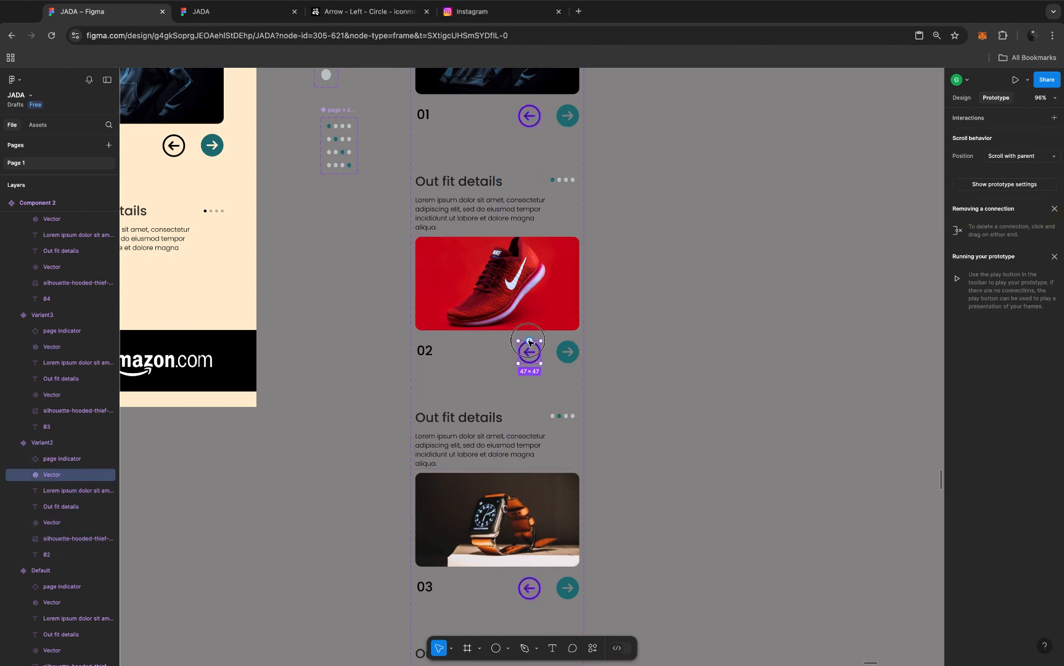
pyautogui.moveTo(529, 340); pyautogui.dragTo(503, 210)
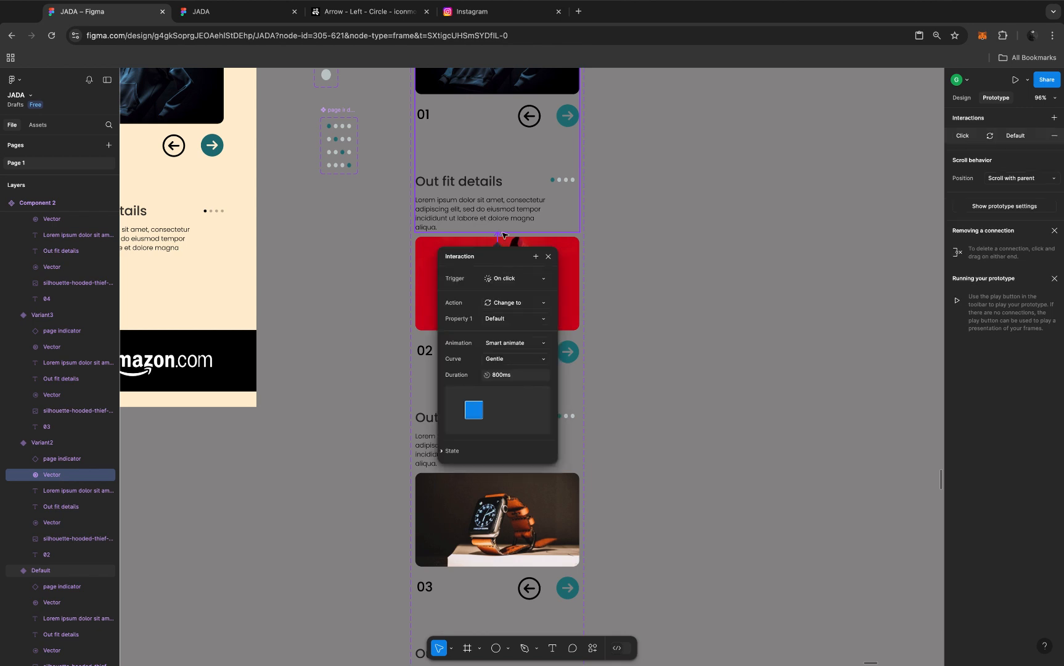
pyautogui.click(548, 259)
# Step: Connect the default variant's back arrow to Variant4 on click, using Smart animate with the Gentle curve
pyautogui.scroll(-2, 512, 319)
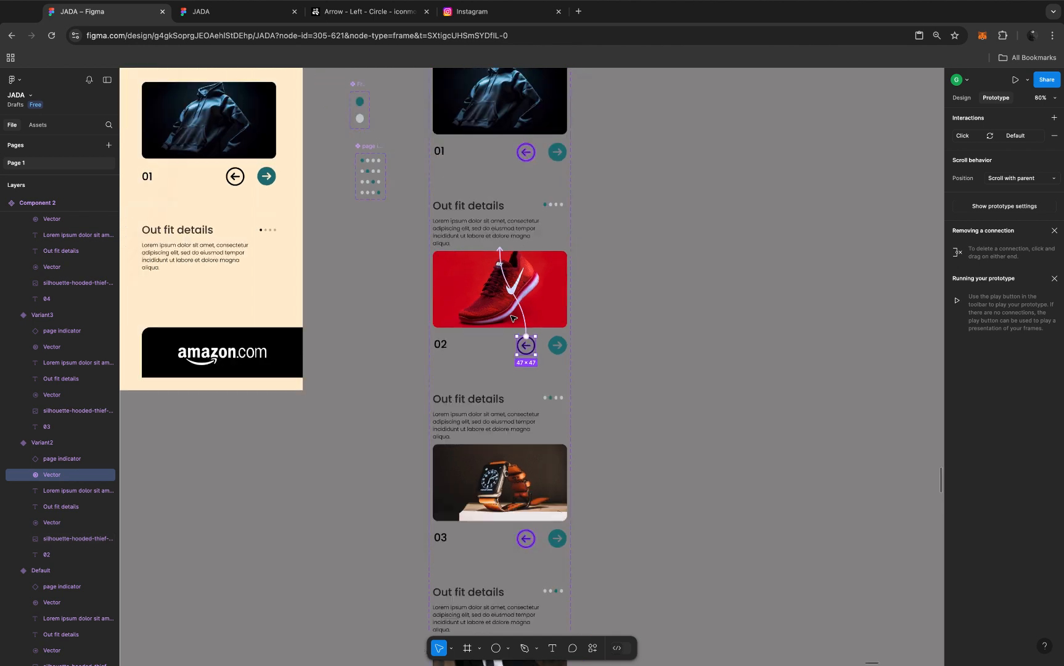
pyautogui.scroll(-1, 511, 319)
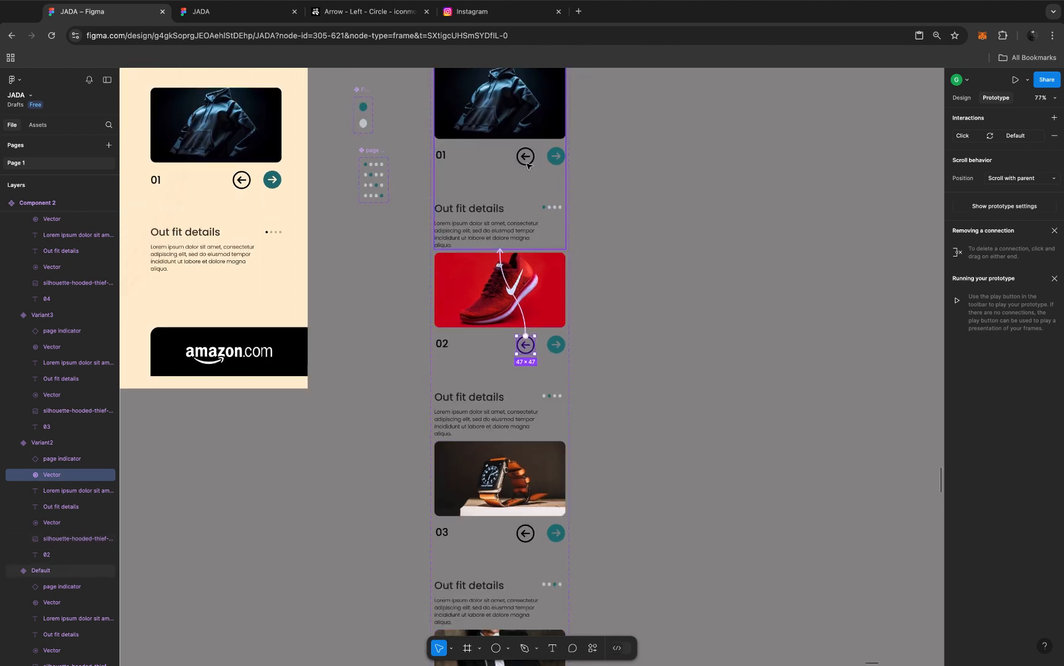
pyautogui.scroll(-4, 527, 165)
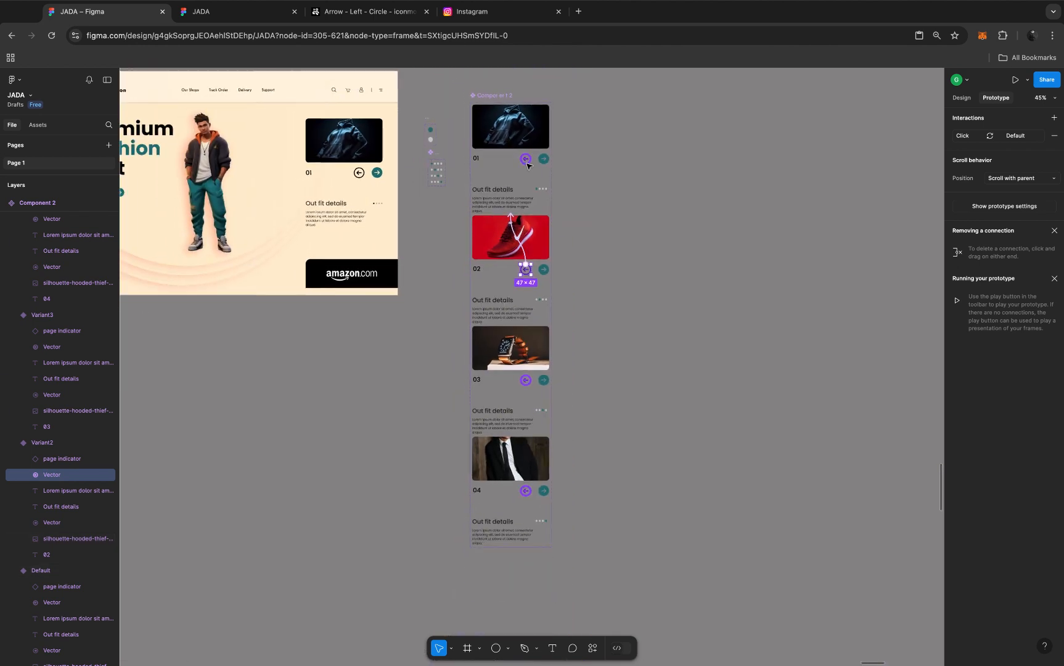
pyautogui.click(526, 160)
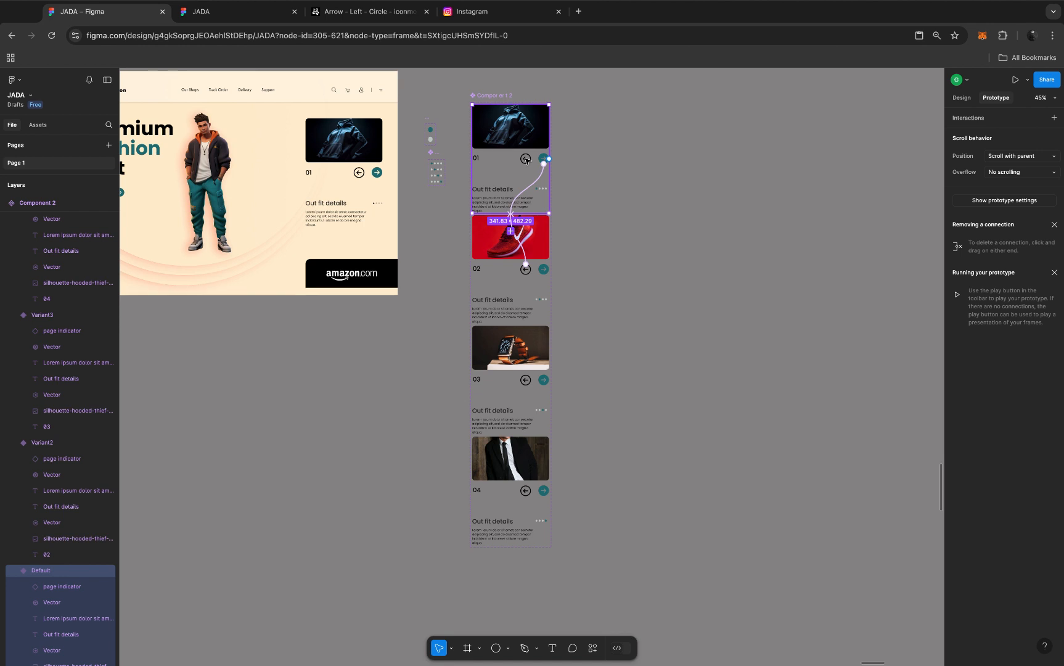
pyautogui.click(526, 160)
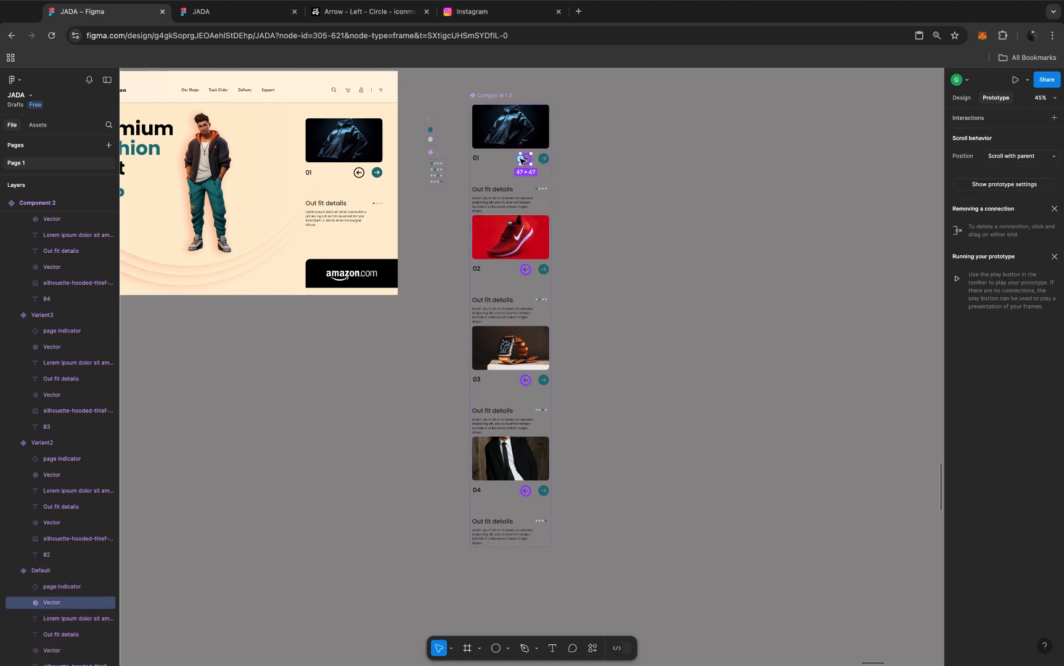
pyautogui.moveTo(523, 160); pyautogui.dragTo(505, 473)
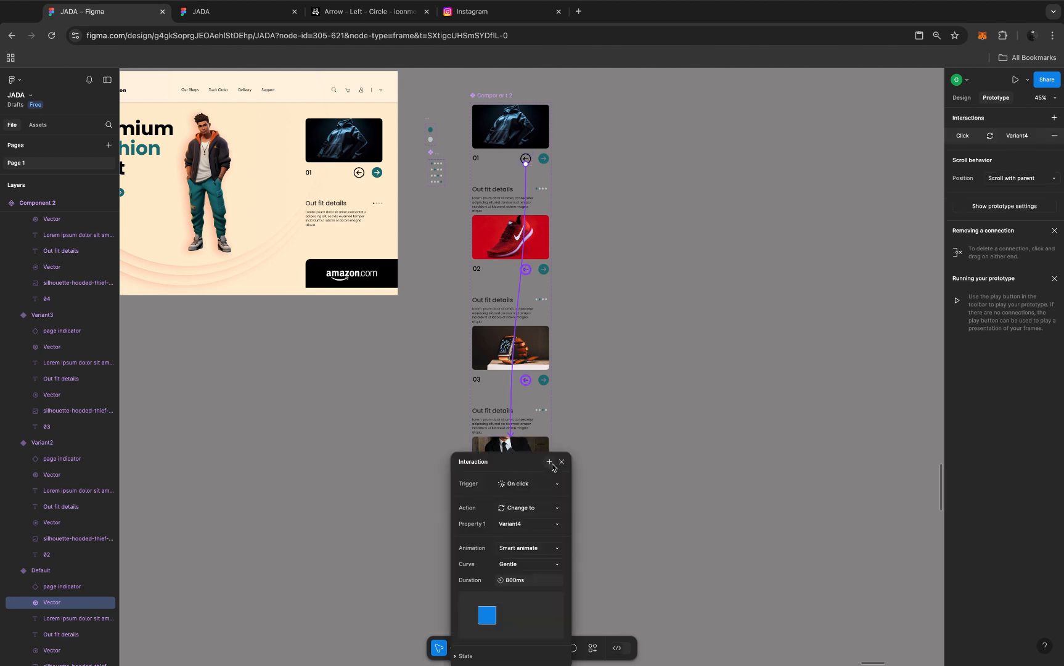
pyautogui.click(562, 462)
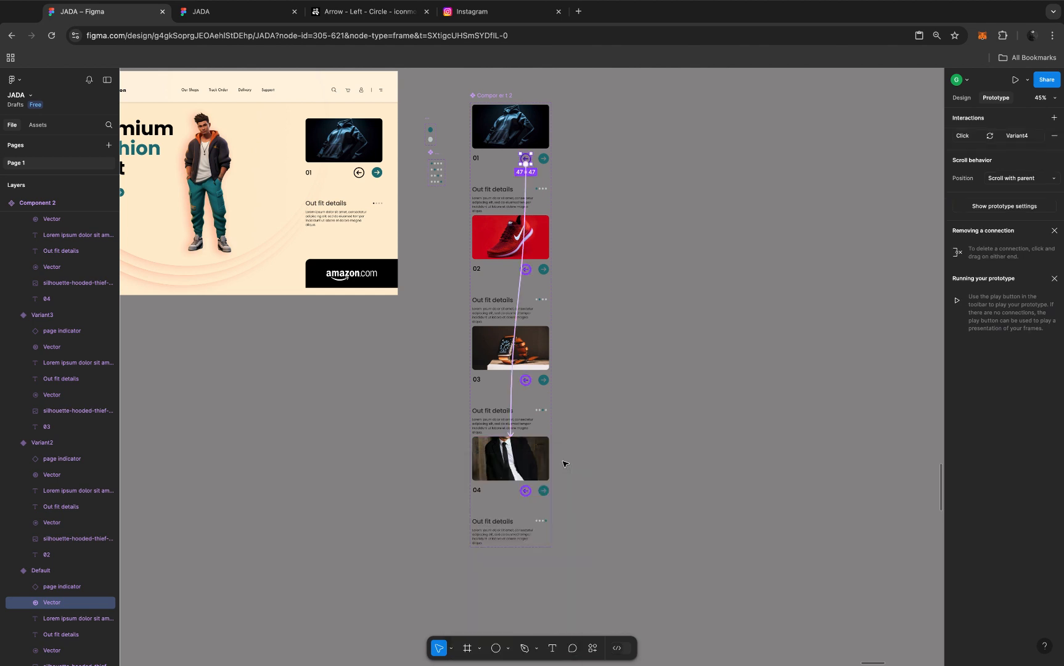
# Step: Rename the carousel component set as "slide show"
pyautogui.scroll(3, 537, 266)
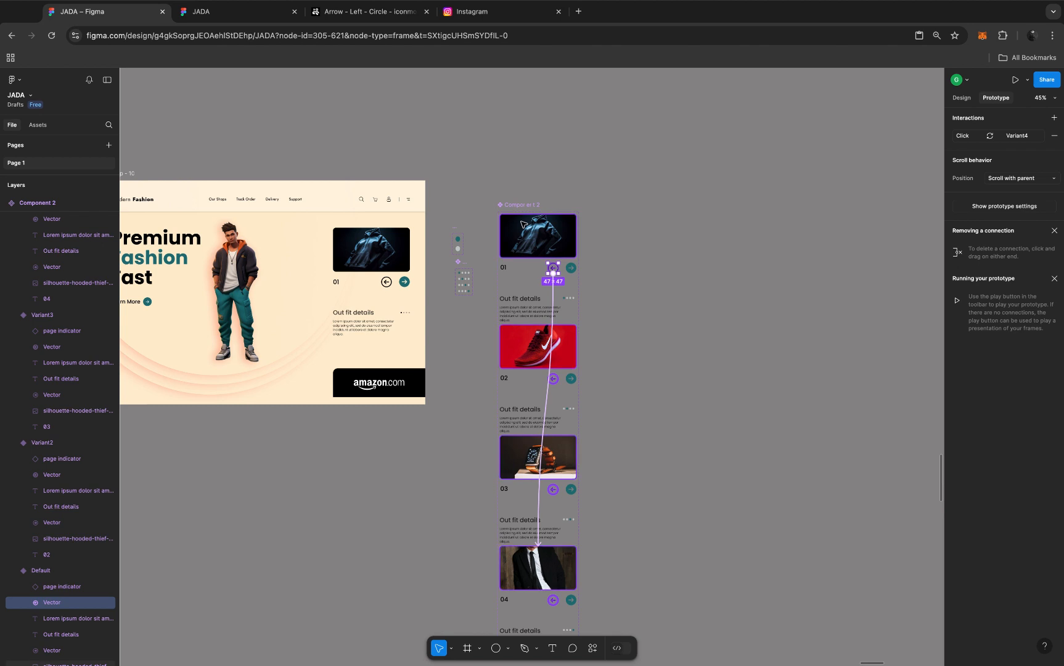
pyautogui.scroll(5, 524, 225)
pyautogui.scroll(1, 491, 213)
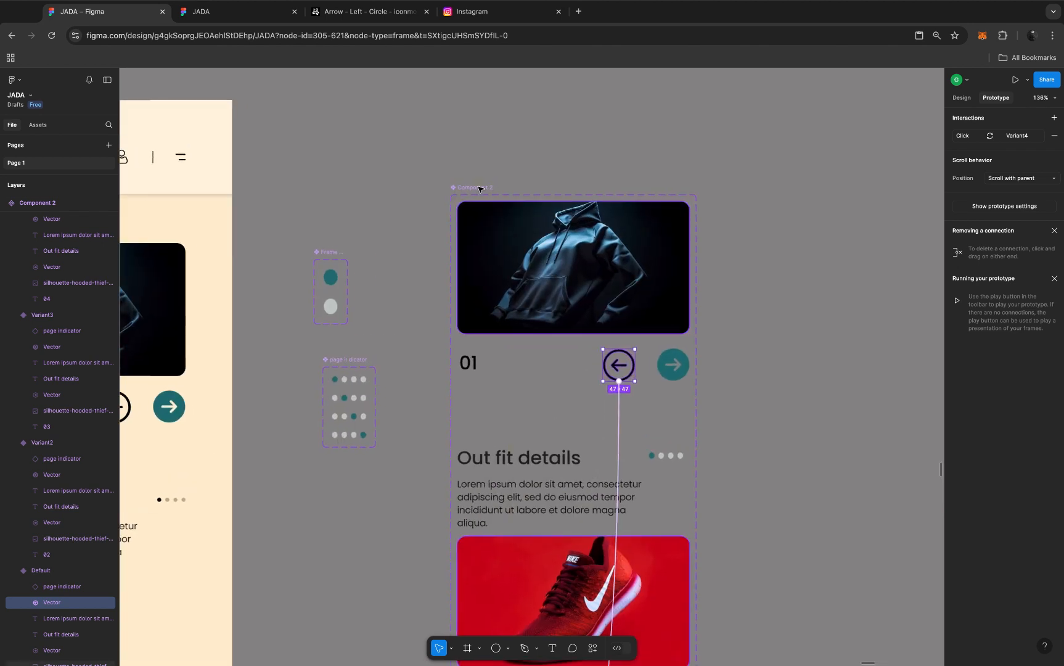
pyautogui.doubleClick(477, 187)
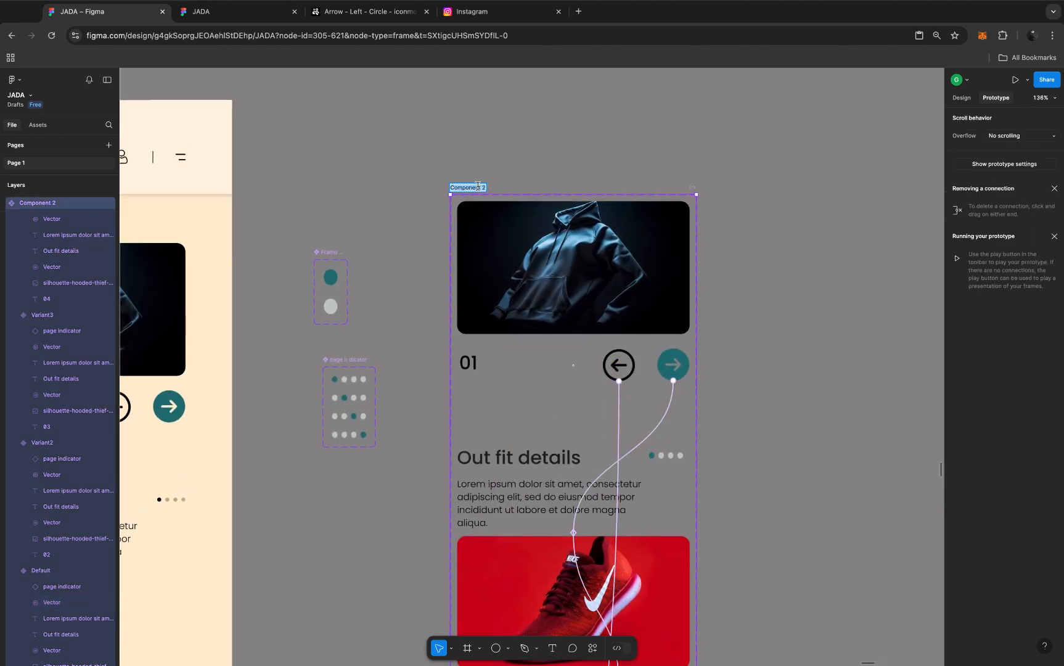
pyautogui.write('slide show')
pyautogui.press('Return')
# Step: Delete the original static product image, arrows, outfit details, page dots and 01 number from the Desktop - 10 frame
pyautogui.scroll(-10, 349, 290)
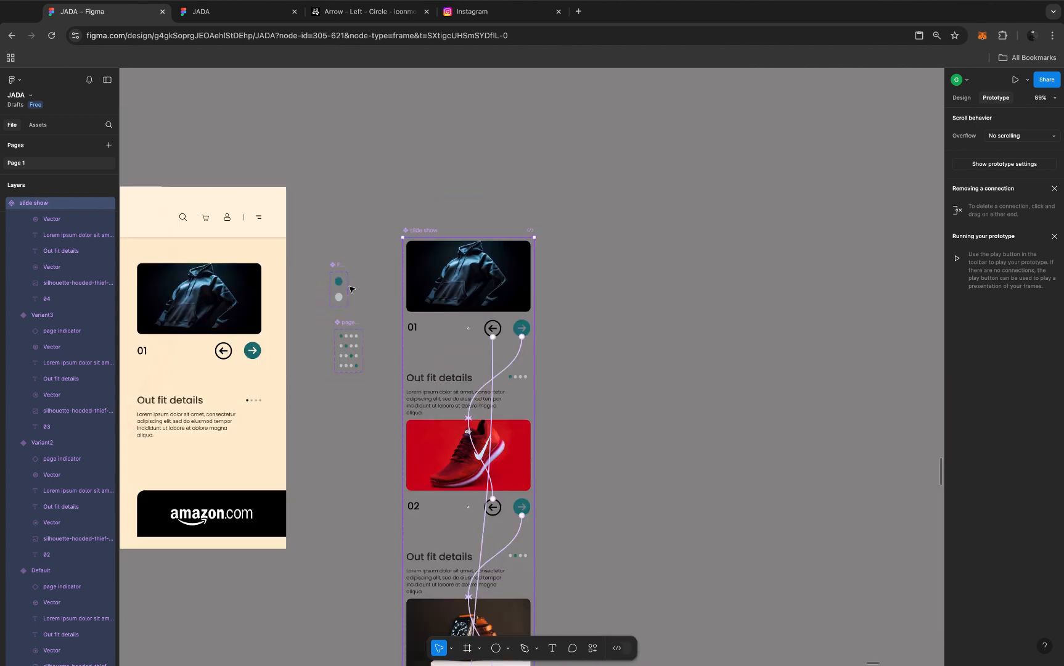
pyautogui.hscroll(-2, 349, 289)
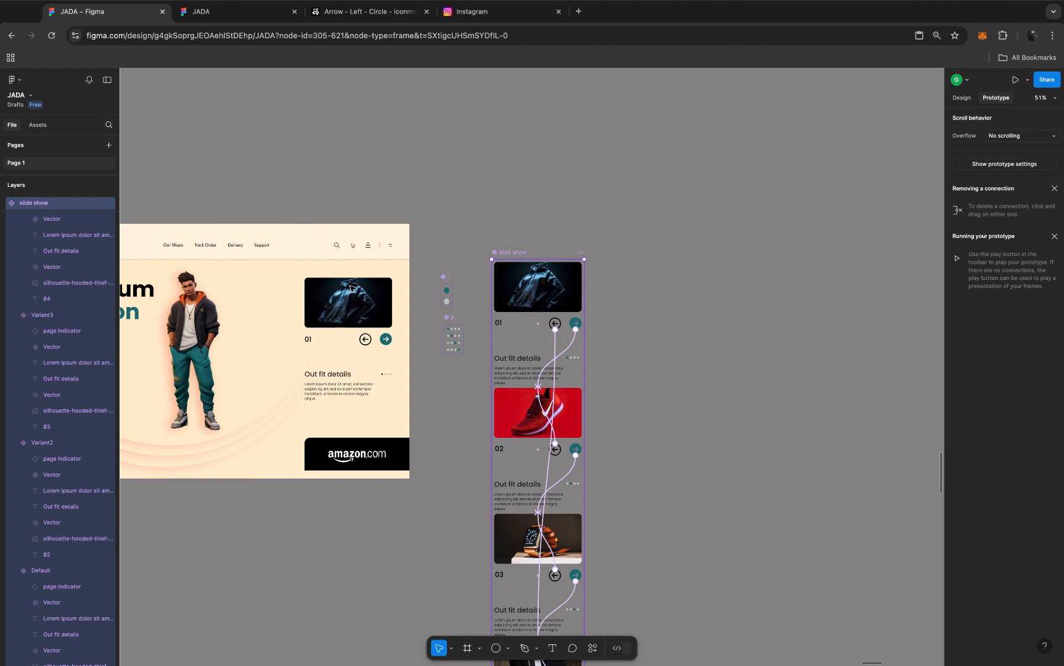
pyautogui.scroll(3, 349, 289)
pyautogui.scroll(1, 349, 290)
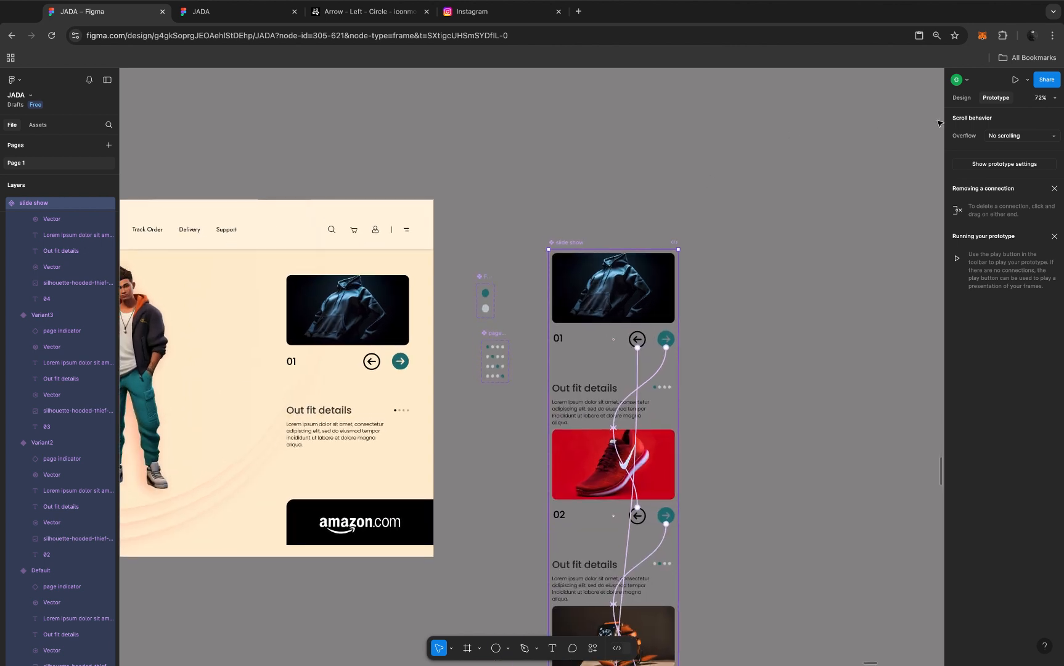
pyautogui.click(961, 98)
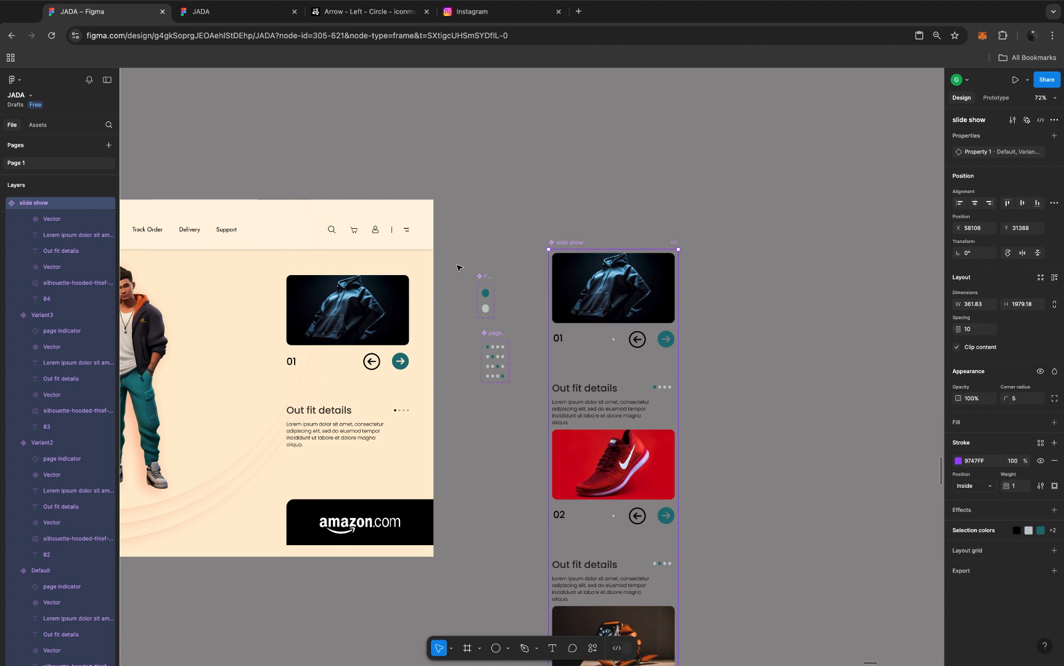
pyautogui.moveTo(452, 264); pyautogui.dragTo(337, 350)
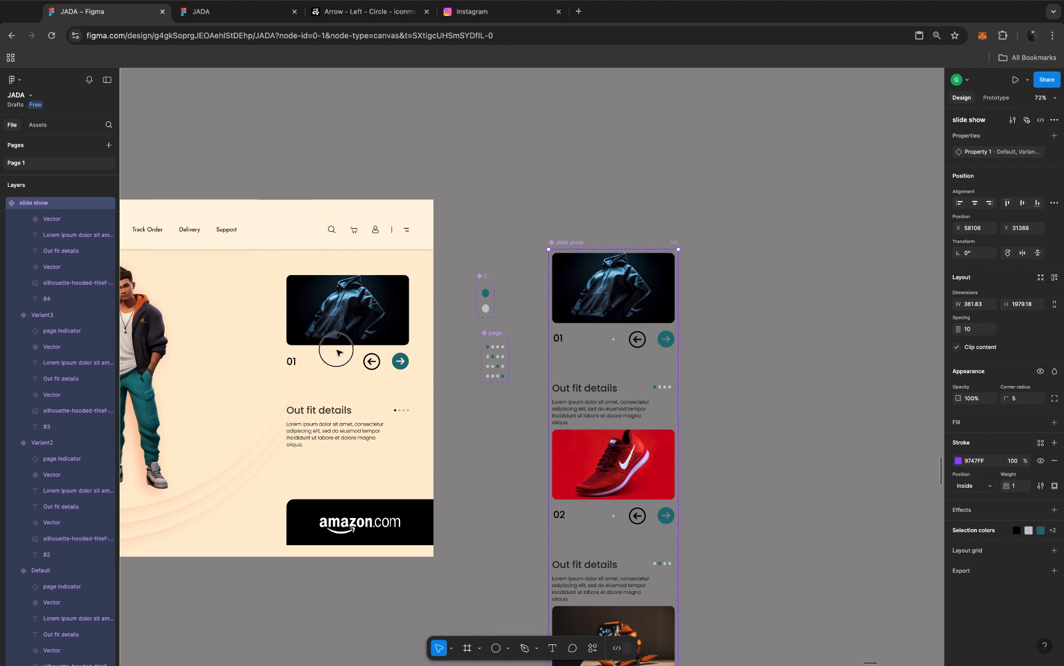
pyautogui.click(335, 412)
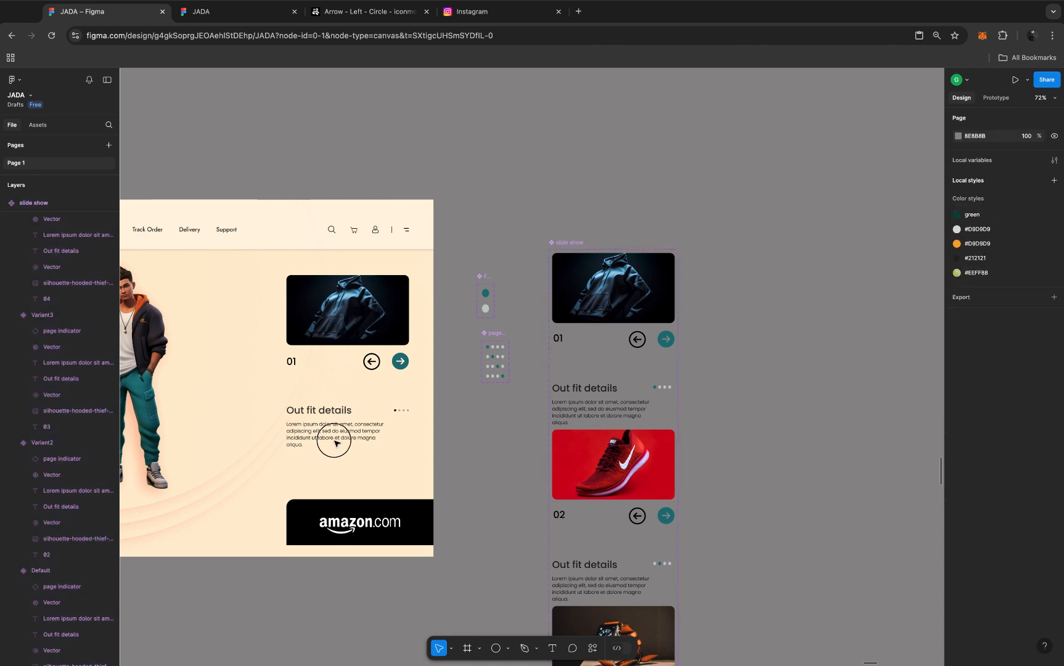
pyautogui.moveTo(336, 442); pyautogui.dragTo(332, 460)
pyautogui.press('Delete')
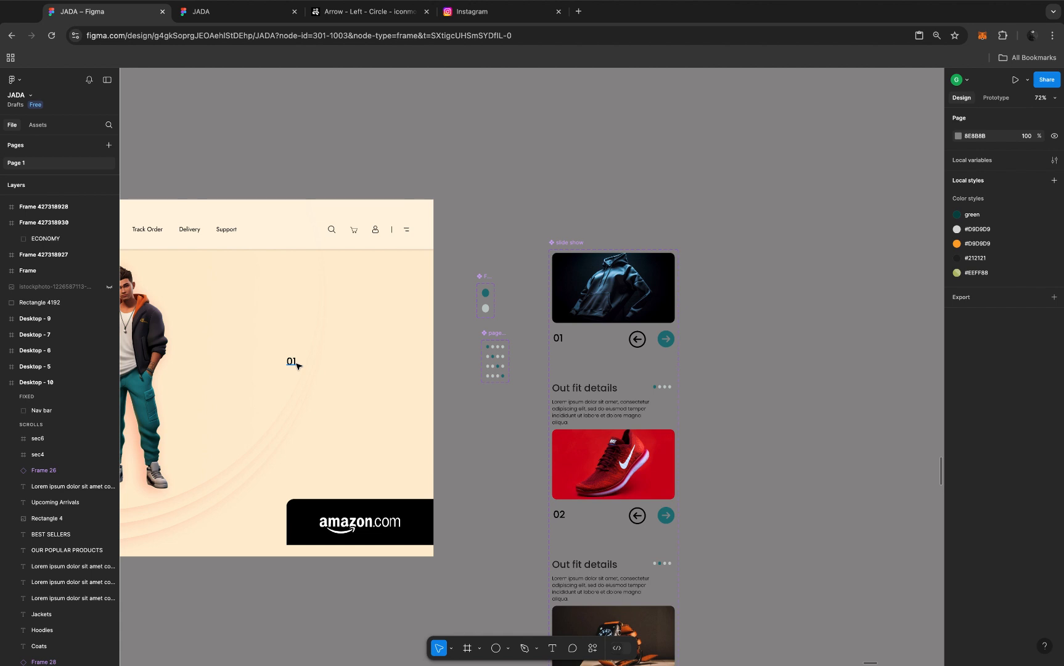
pyautogui.click(291, 362)
pyautogui.doubleClick(291, 362)
pyautogui.press('BackSpace')
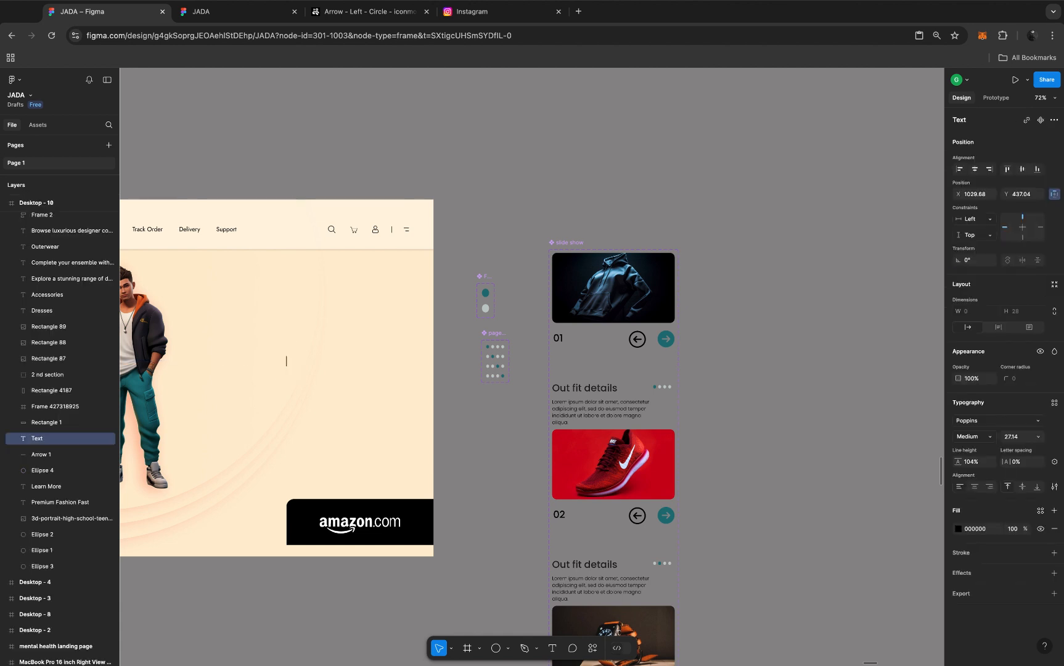
# Step: Insert an instance of the slide show component from the local assets above the amazon.com banner in Desktop - 10
pyautogui.click(37, 126)
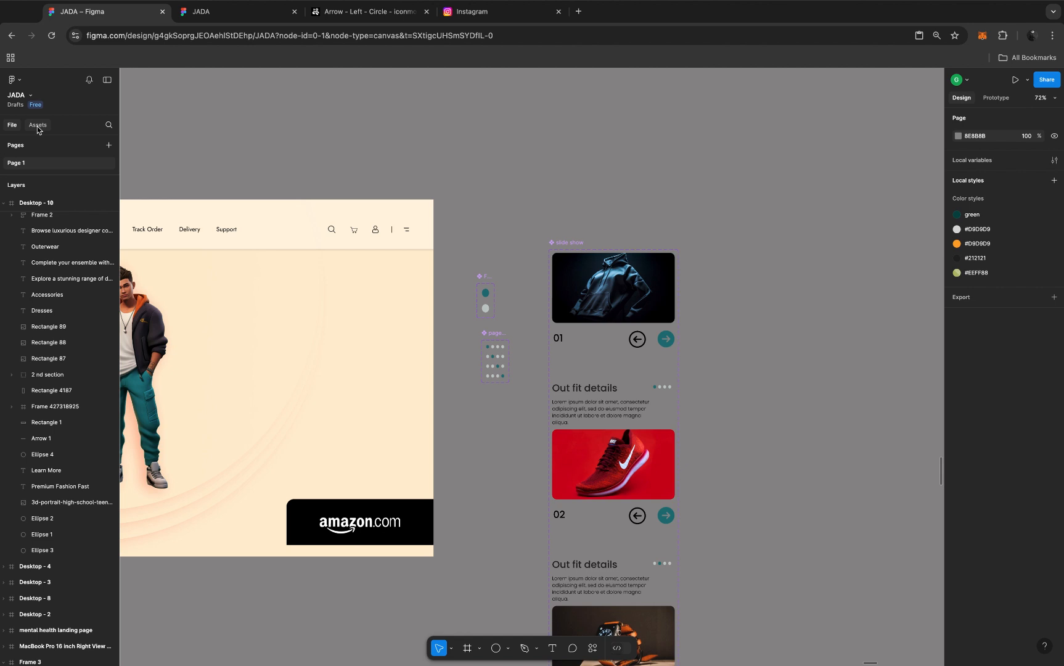
pyautogui.click(38, 126)
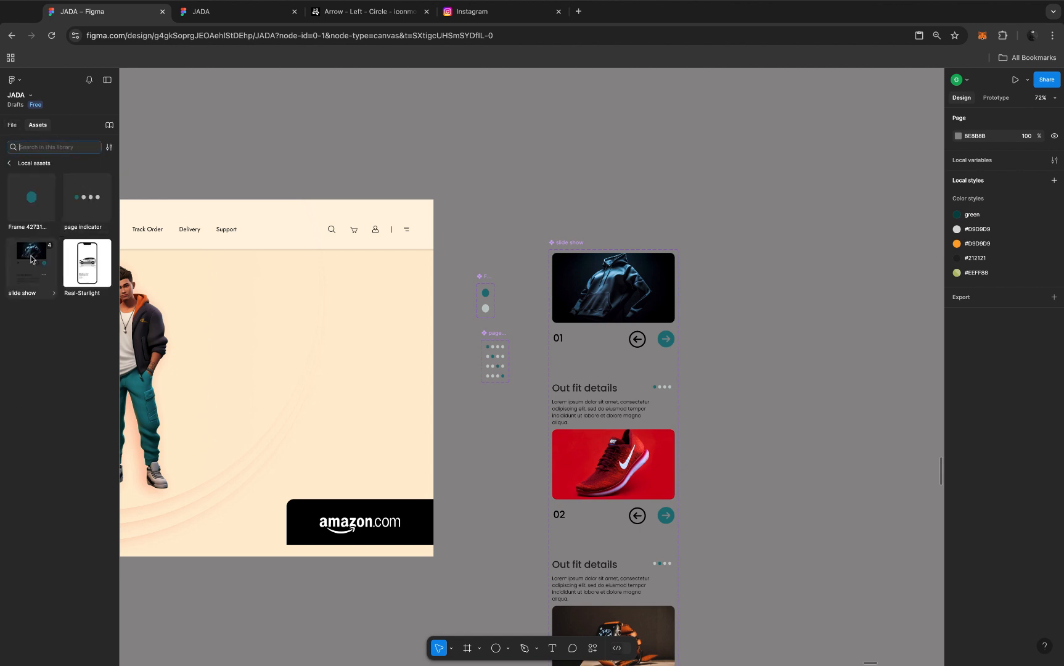
pyautogui.moveTo(31, 259); pyautogui.dragTo(346, 344)
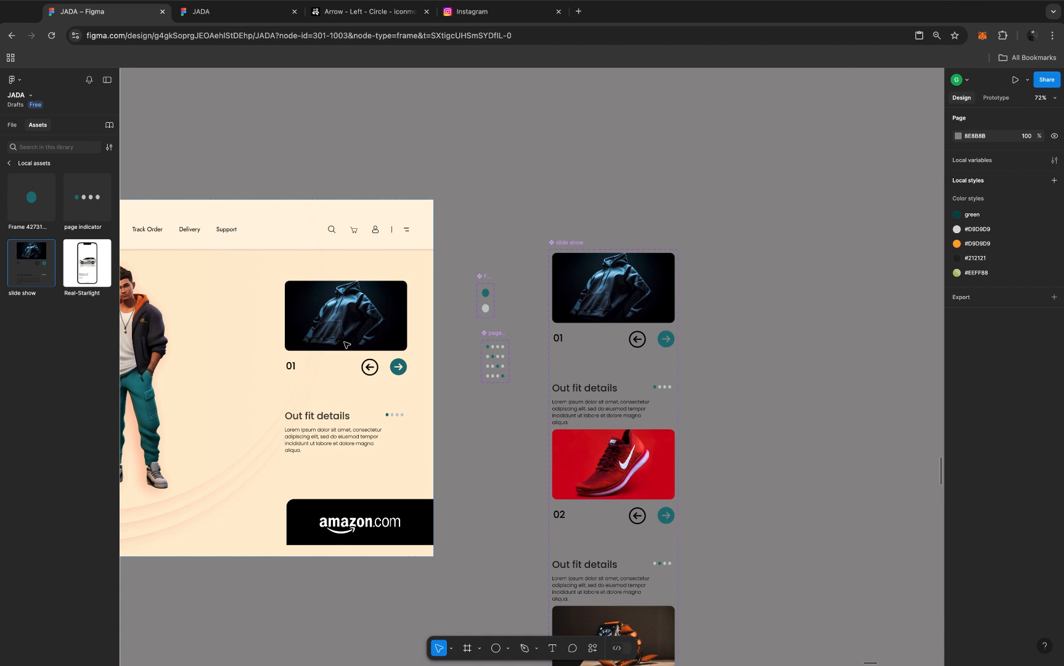
pyautogui.click(346, 345)
# Step: Preview the Desktop - 10 frame as a prototype and test the slide show's forward arrow
pyautogui.hscroll(-7, 346, 345)
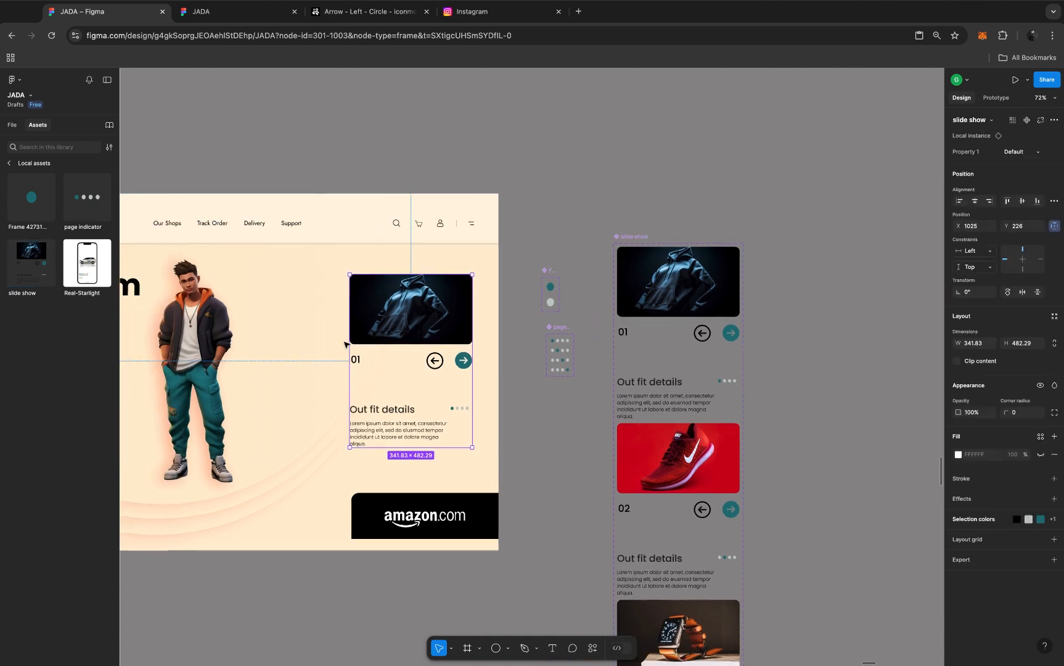
pyautogui.hscroll(-1, 346, 345)
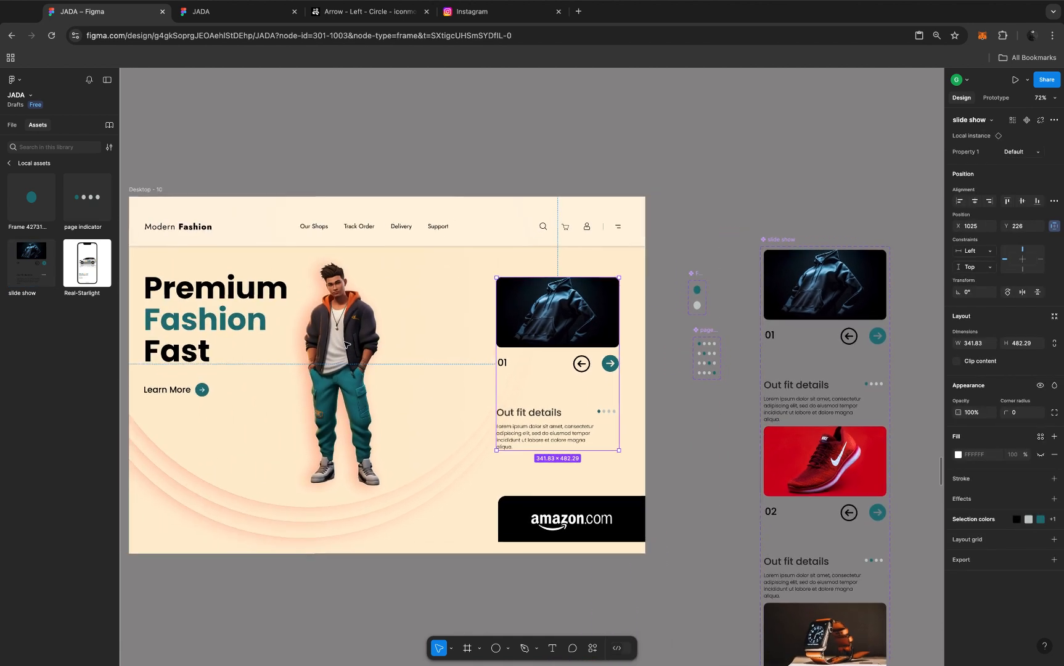
pyautogui.hscroll(-4, 124, 217)
pyautogui.scroll(1, 124, 217)
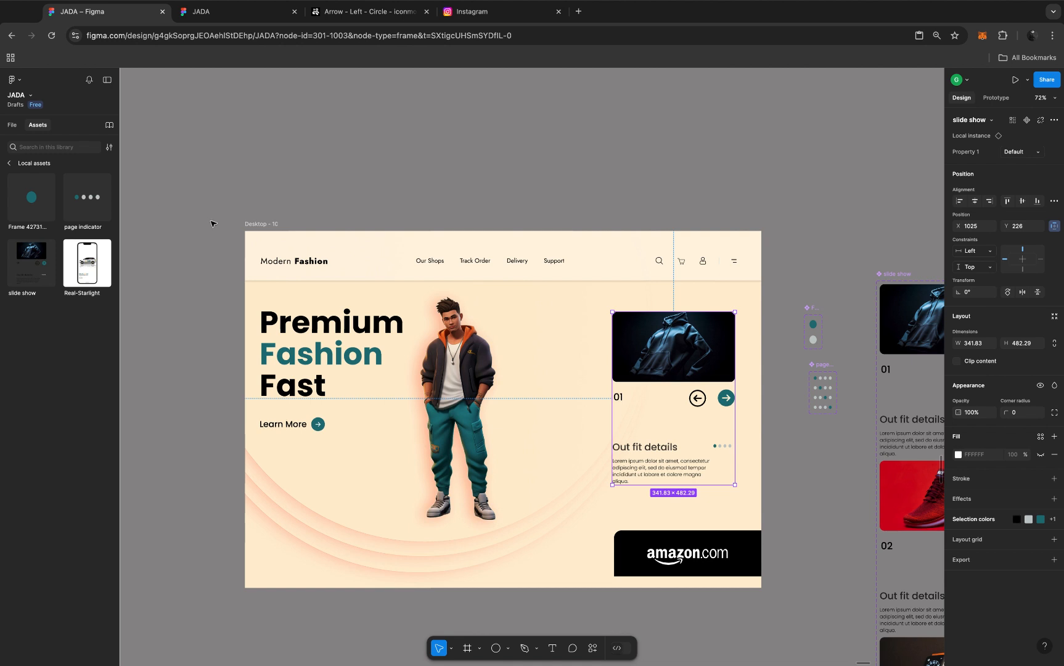
pyautogui.click(267, 228)
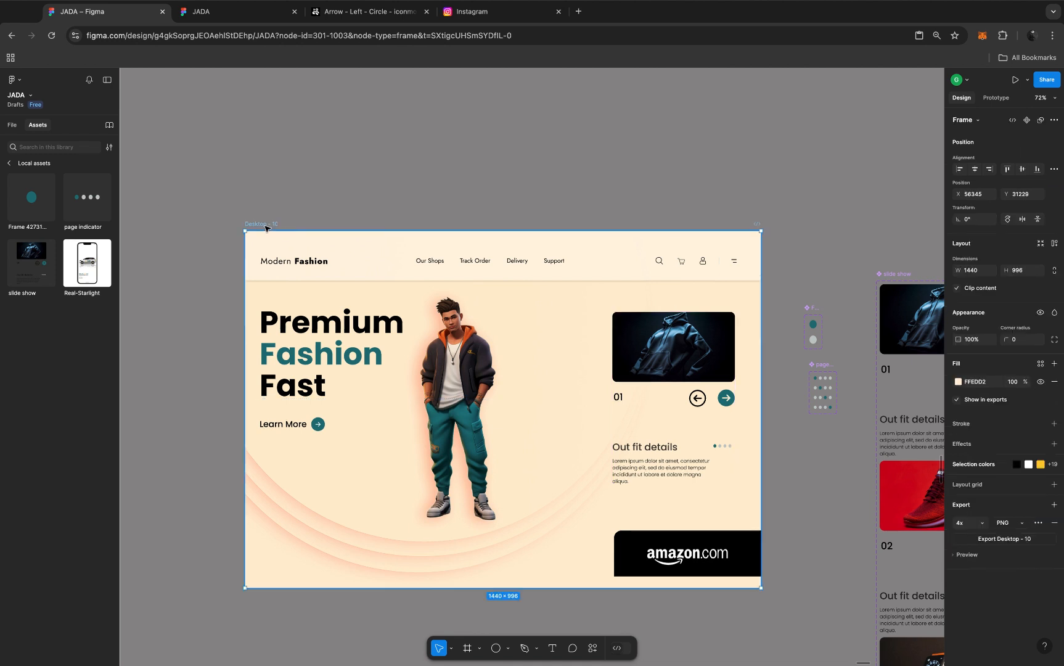
pyautogui.click(1016, 81)
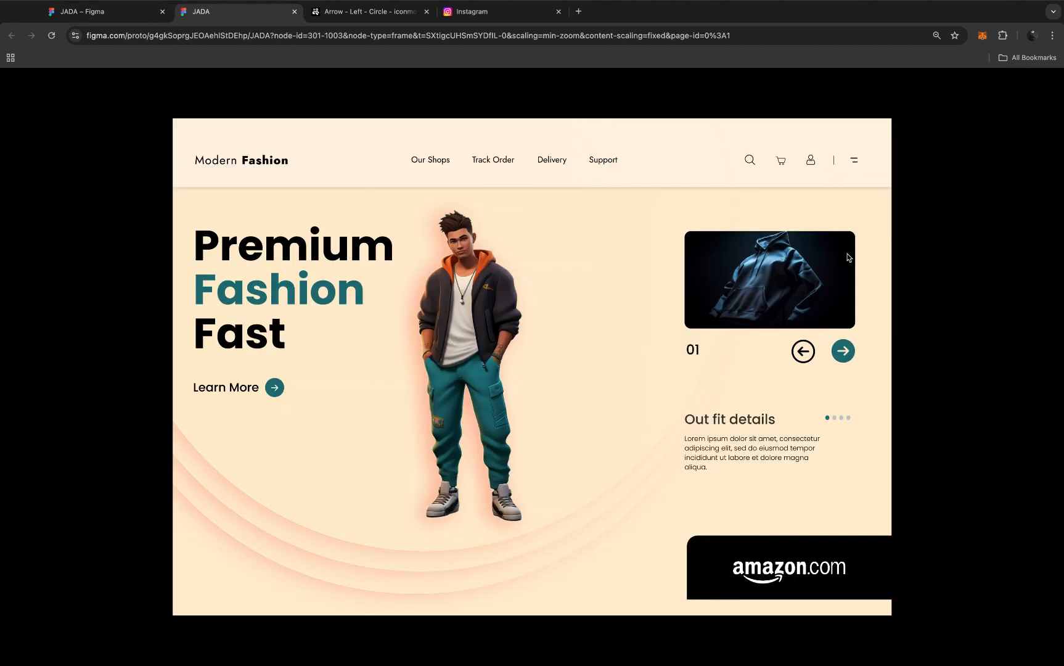
pyautogui.click(850, 351)
pyautogui.click(850, 351)
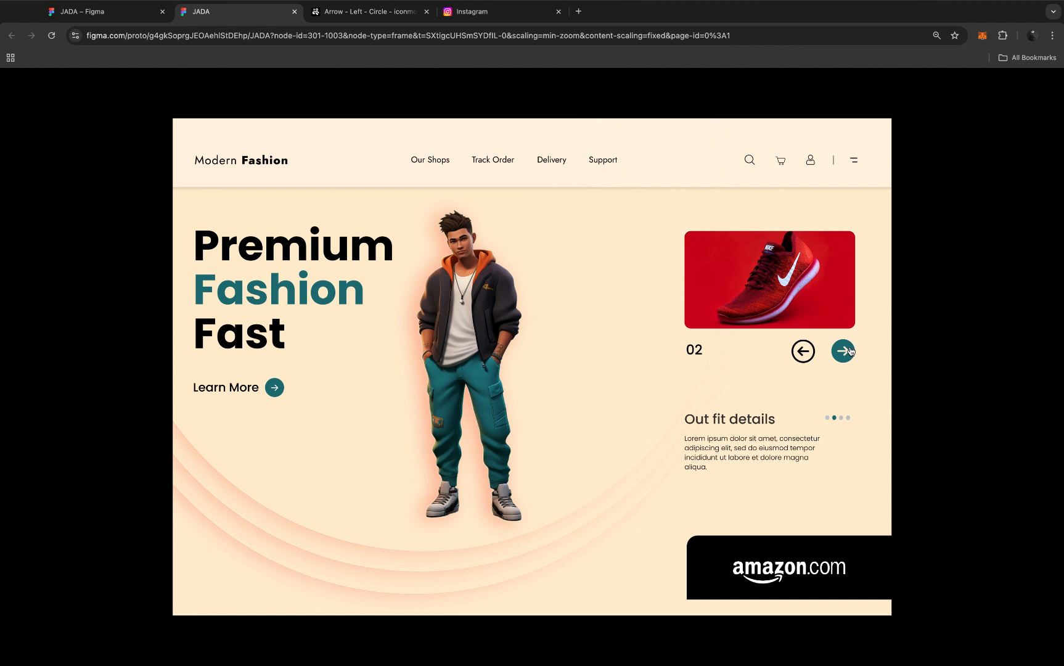
# Step: Advance the previewed slide show to slide 04 with its forward arrow and try going past that slide
pyautogui.click(850, 351)
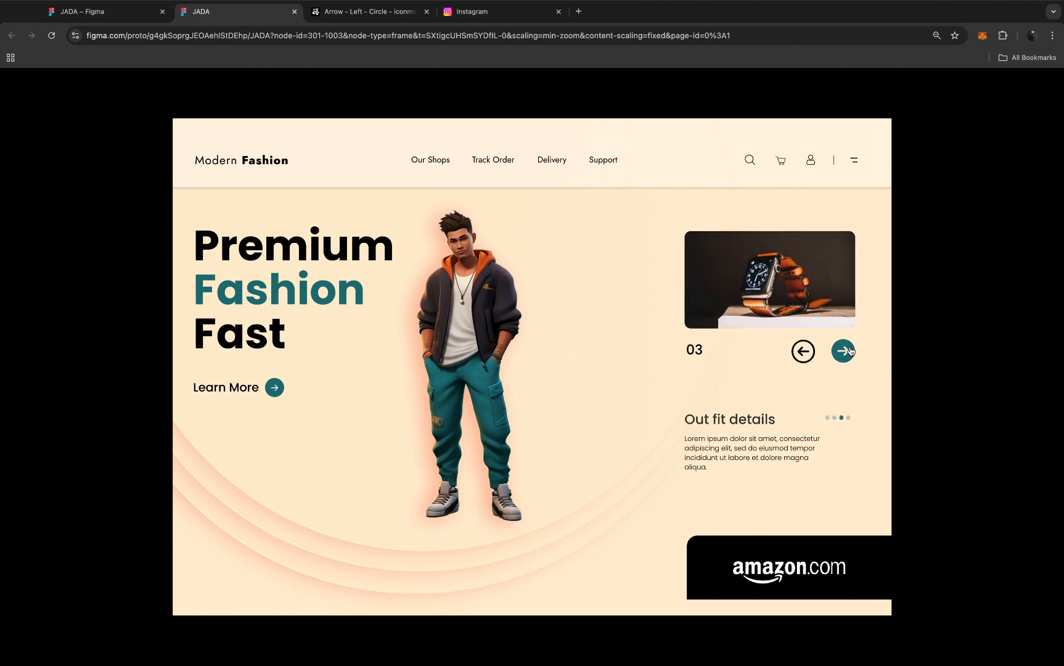
pyautogui.click(850, 351)
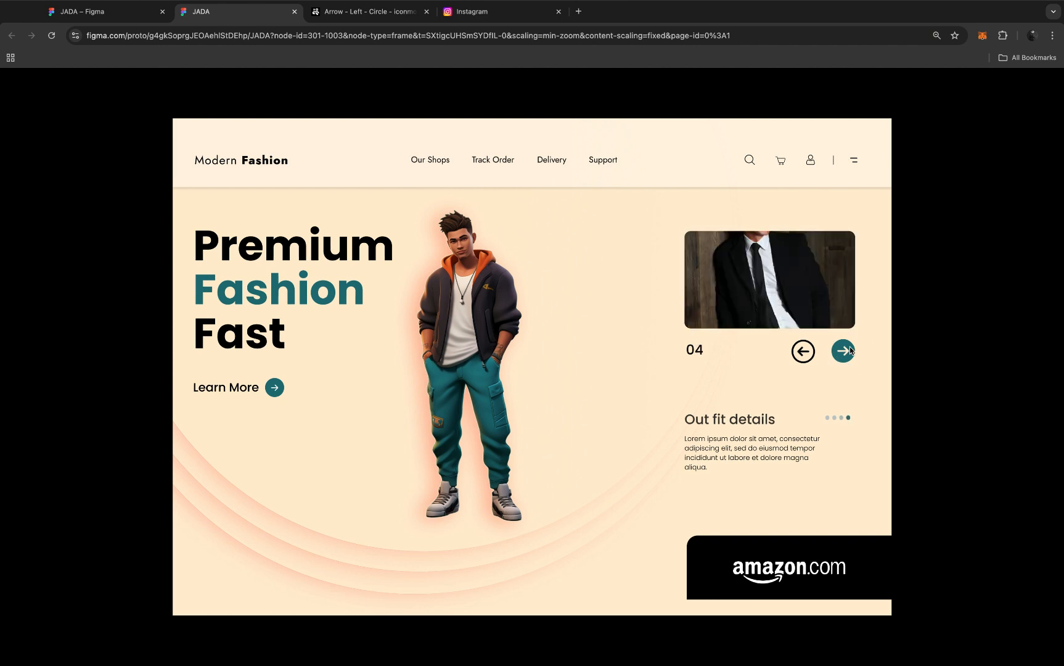
pyautogui.click(850, 352)
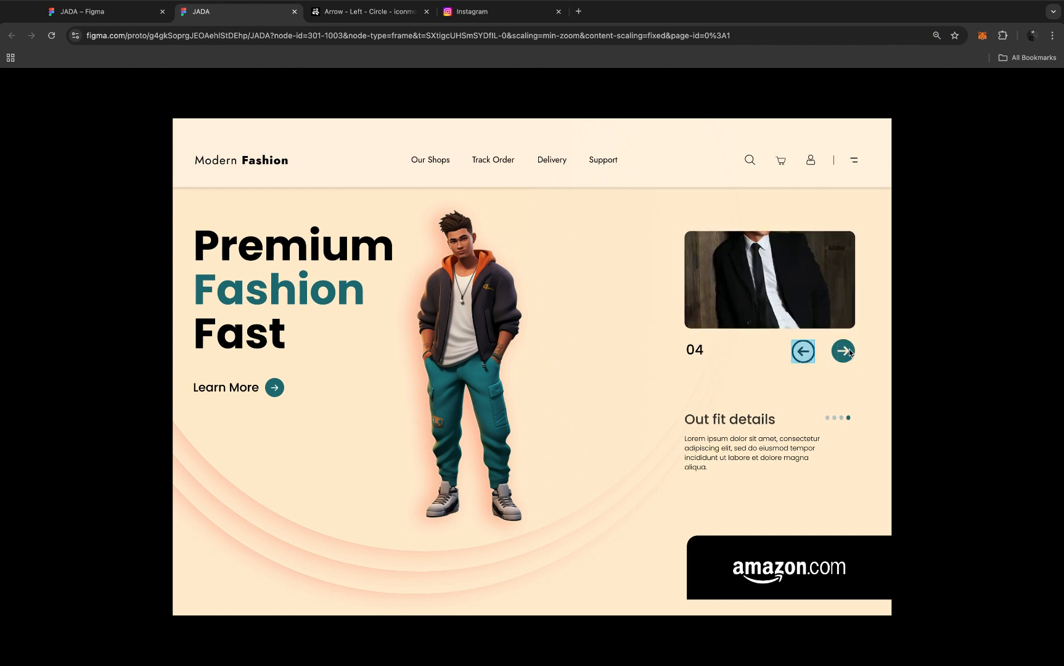
# Step: Test the slide show's back arrow by going from slide 04 to slide 01, and once more from slide 04 to slide 02
pyautogui.click(801, 353)
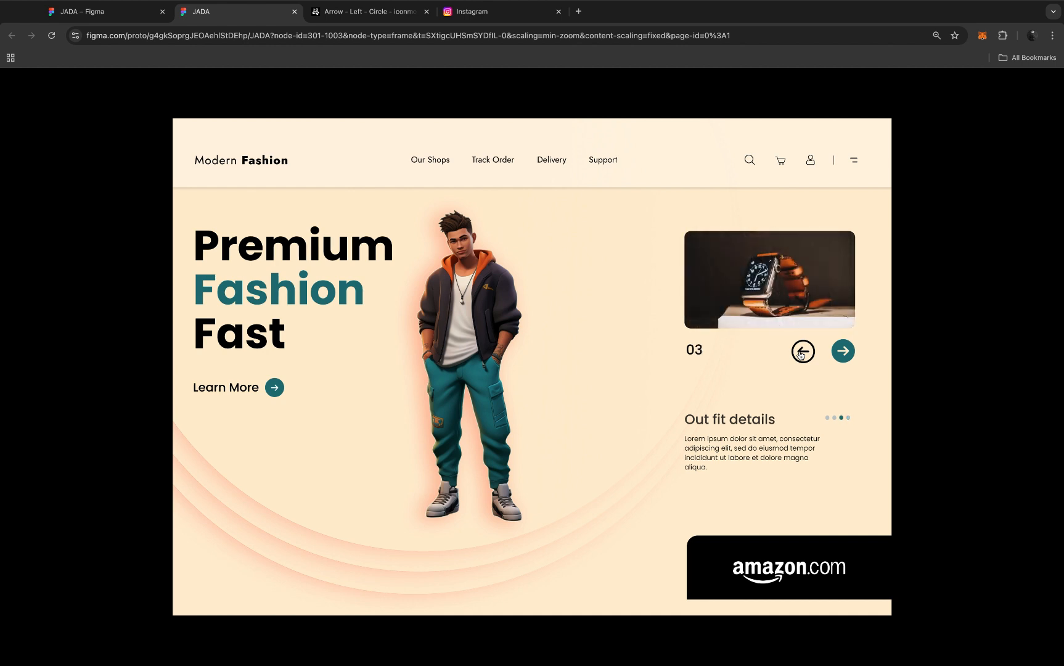
pyautogui.click(801, 353)
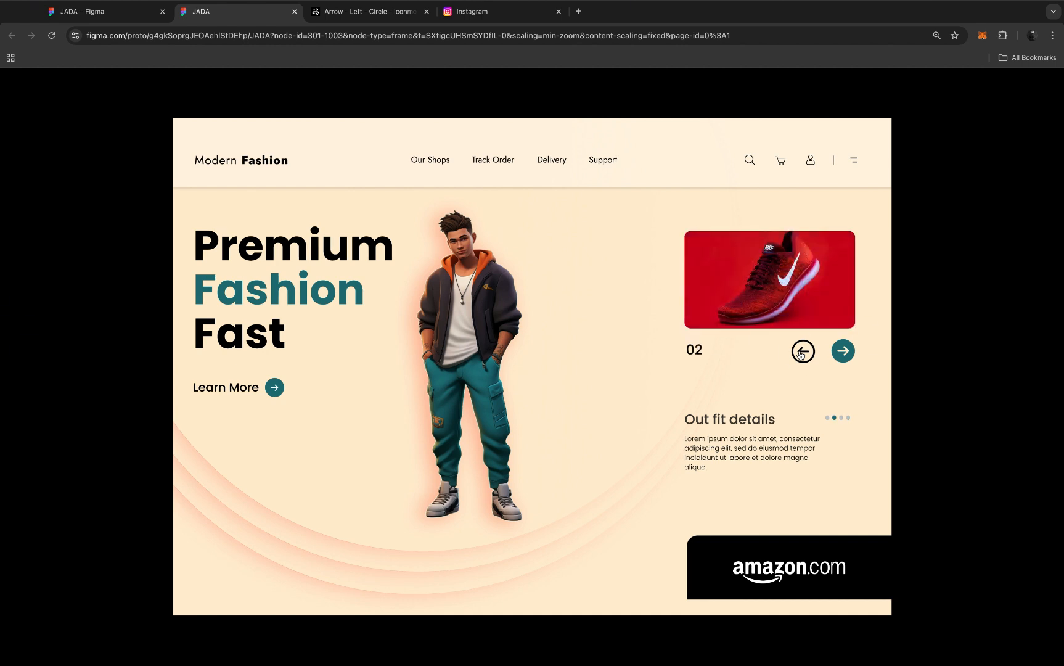
pyautogui.click(801, 353)
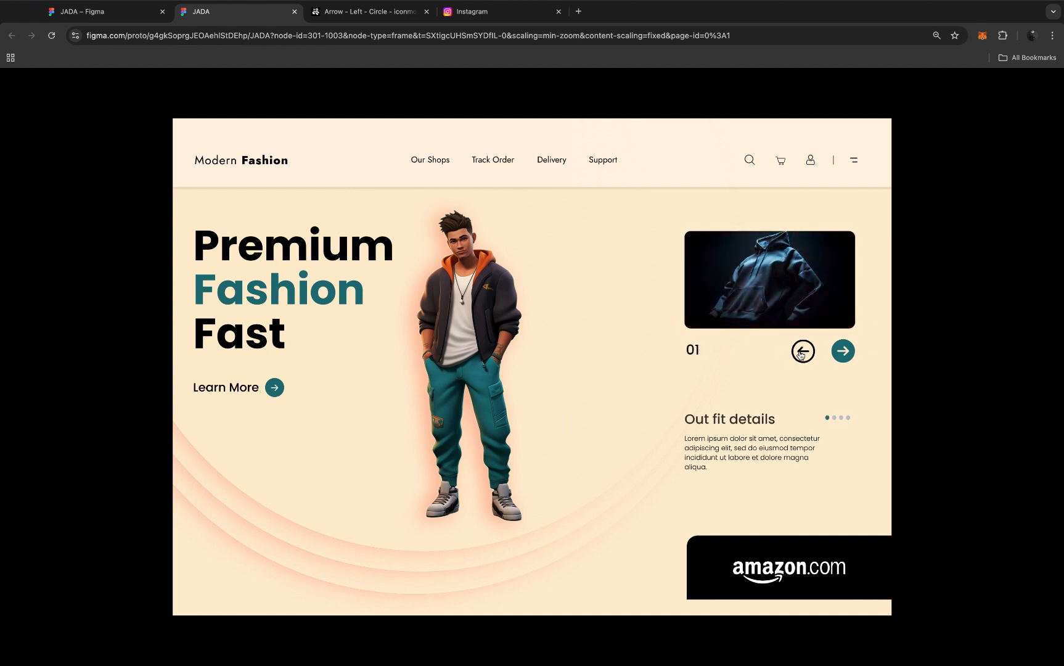
pyautogui.click(801, 353)
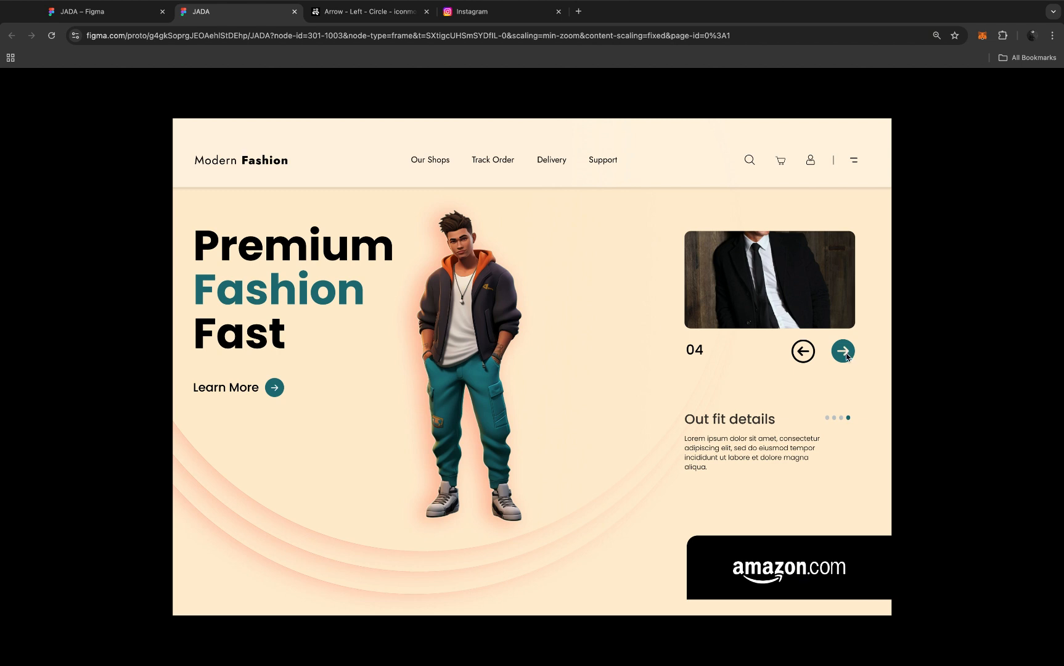
pyautogui.click(803, 352)
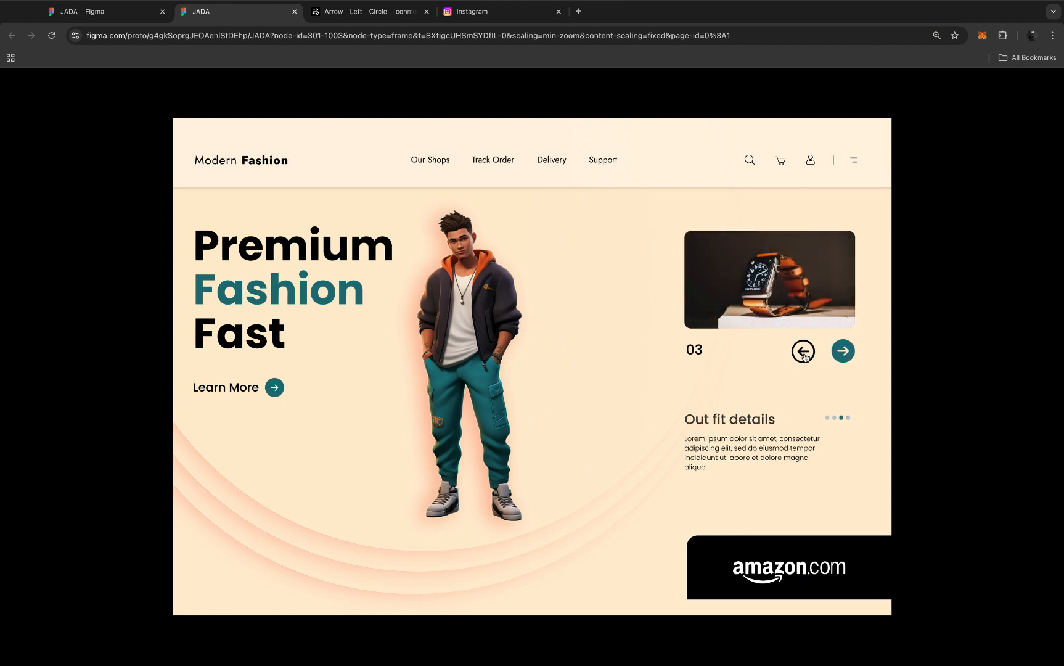
pyautogui.click(804, 354)
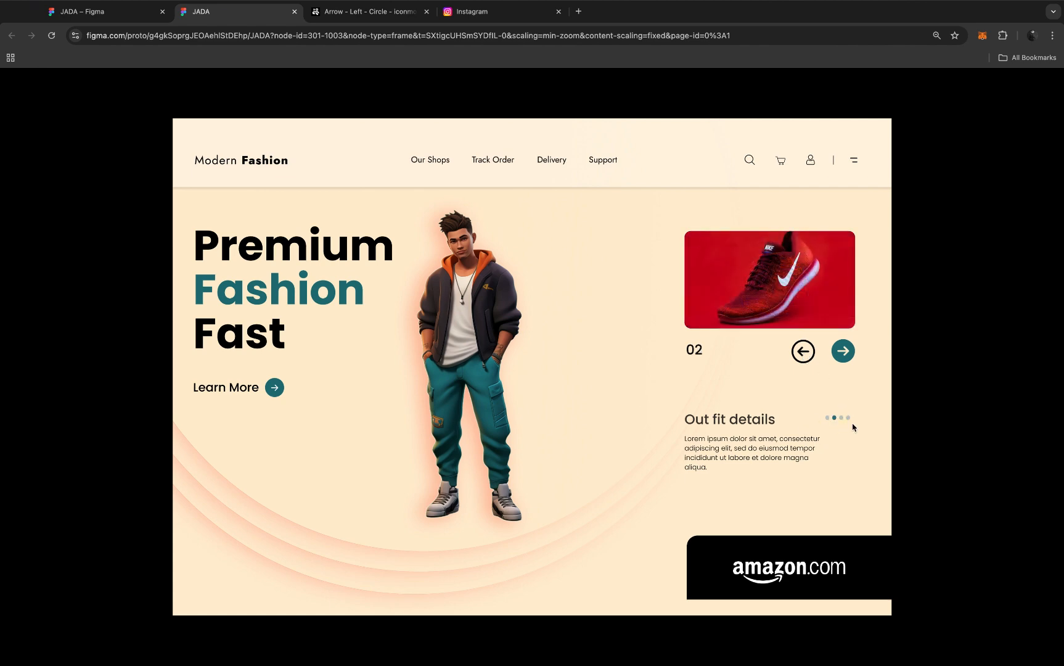
# Step: Examine the slide transitions, number and page dots up close while stepping forward to slide 04 and back to slide 01
pyautogui.scroll(5, 853, 427)
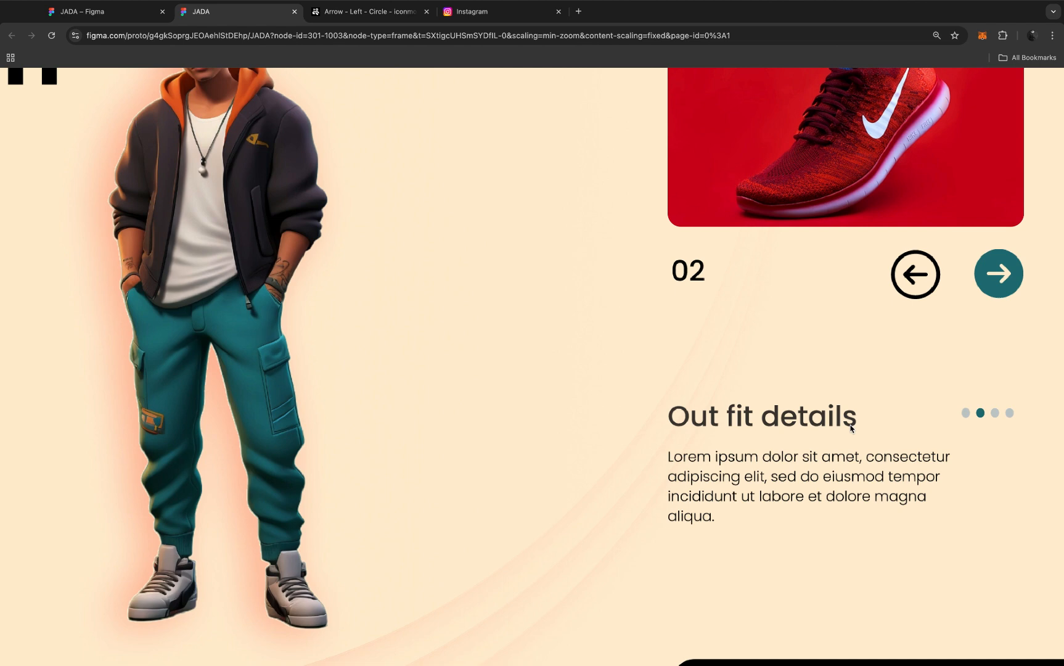
pyautogui.scroll(-2, 851, 429)
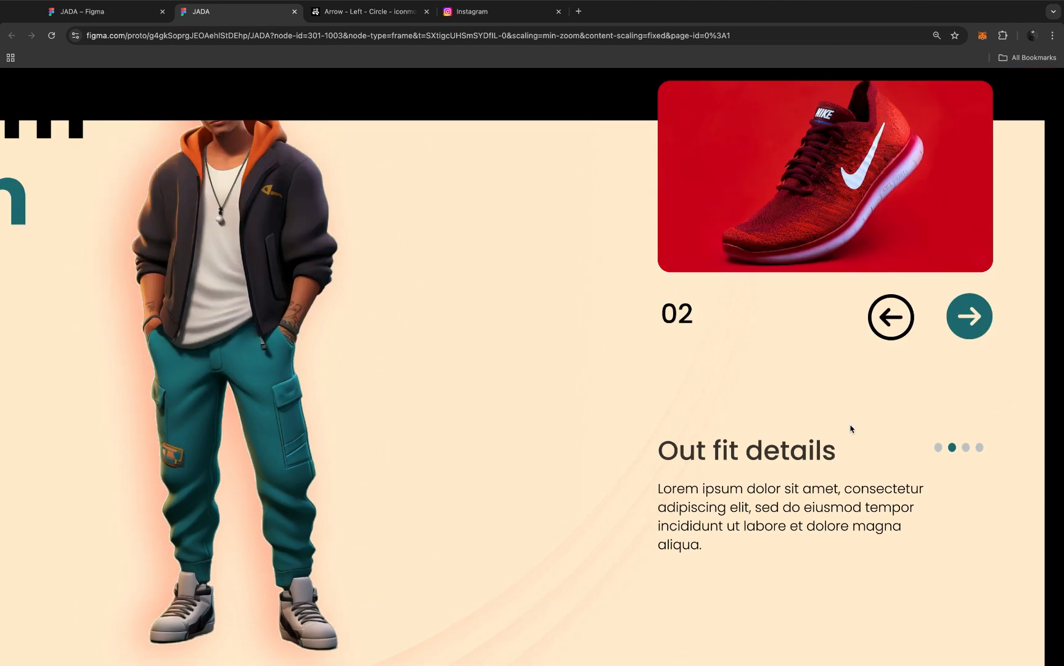
pyautogui.scroll(1, 979, 430)
pyautogui.scroll(1, 907, 475)
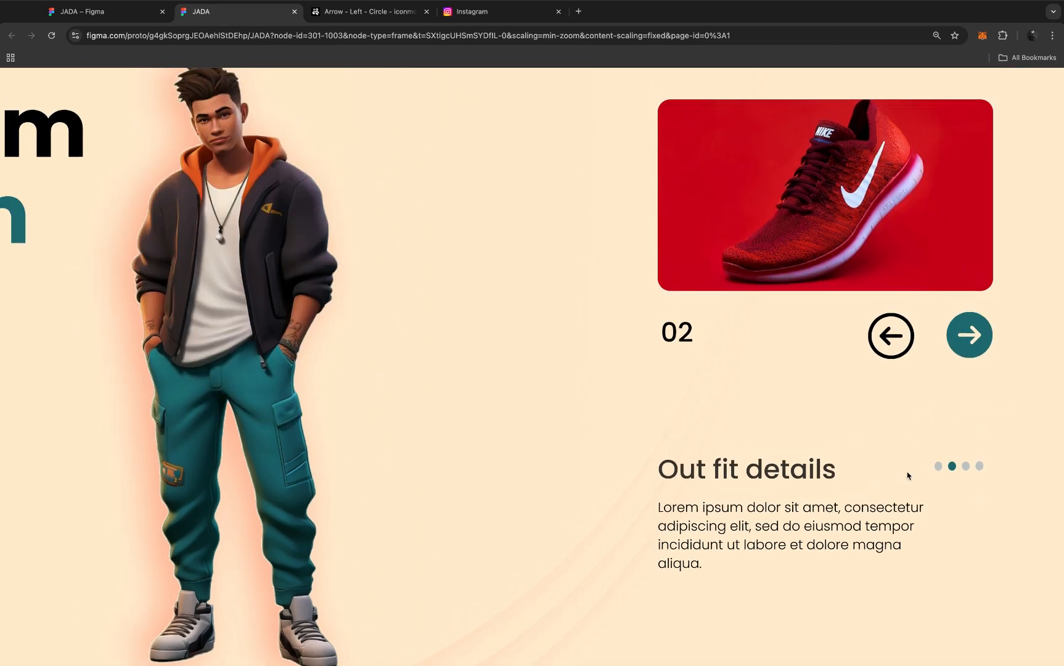
pyautogui.click(963, 336)
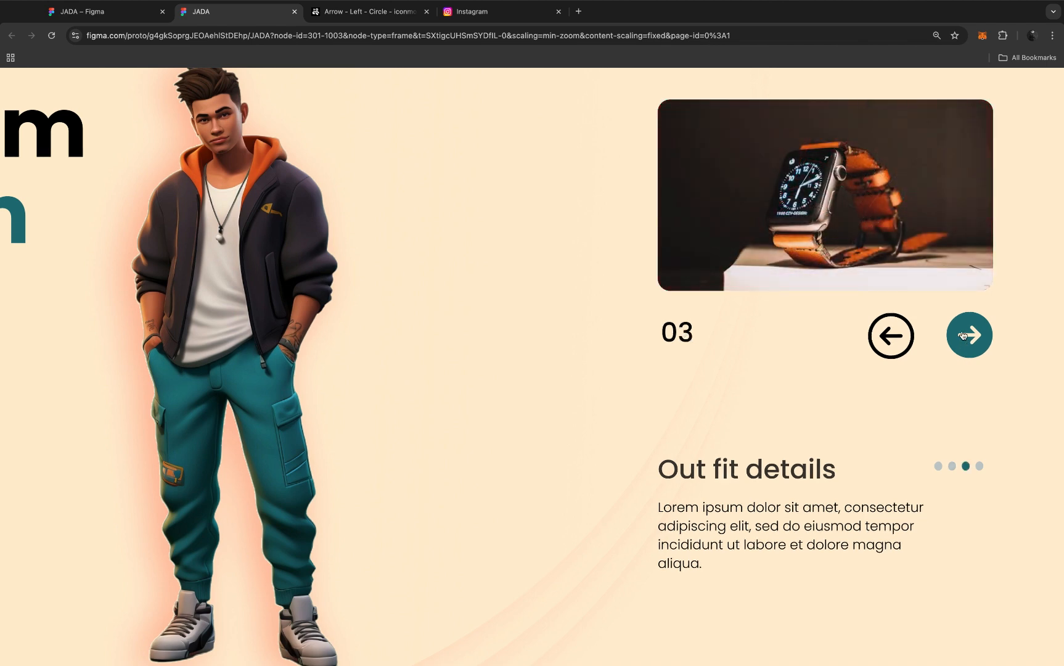
pyautogui.click(964, 336)
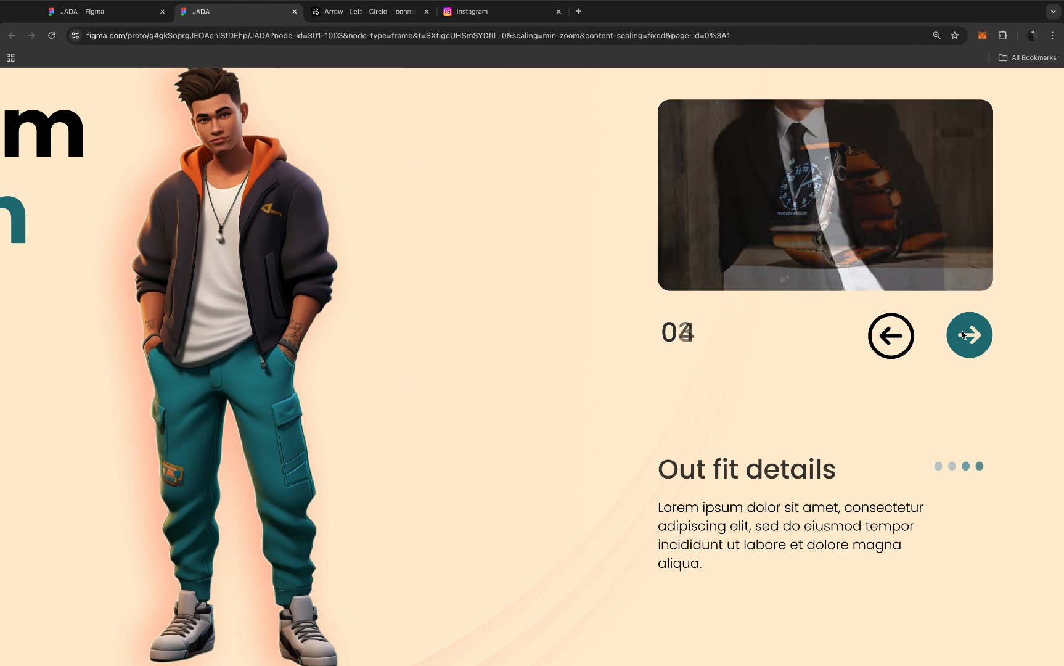
pyautogui.click(894, 336)
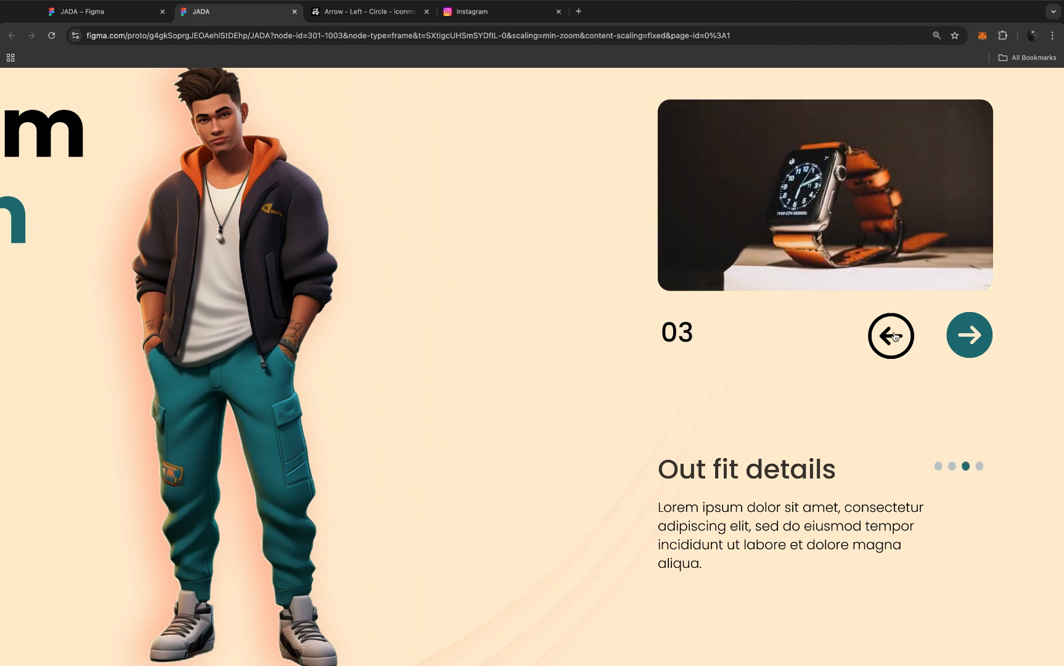
pyautogui.click(895, 336)
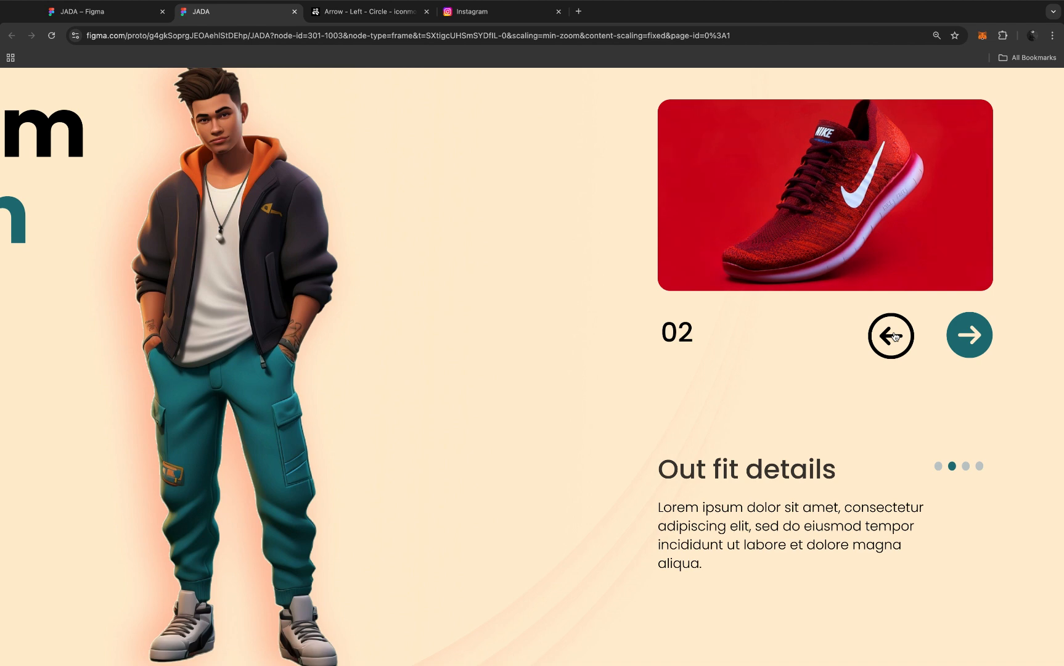
pyautogui.click(895, 336)
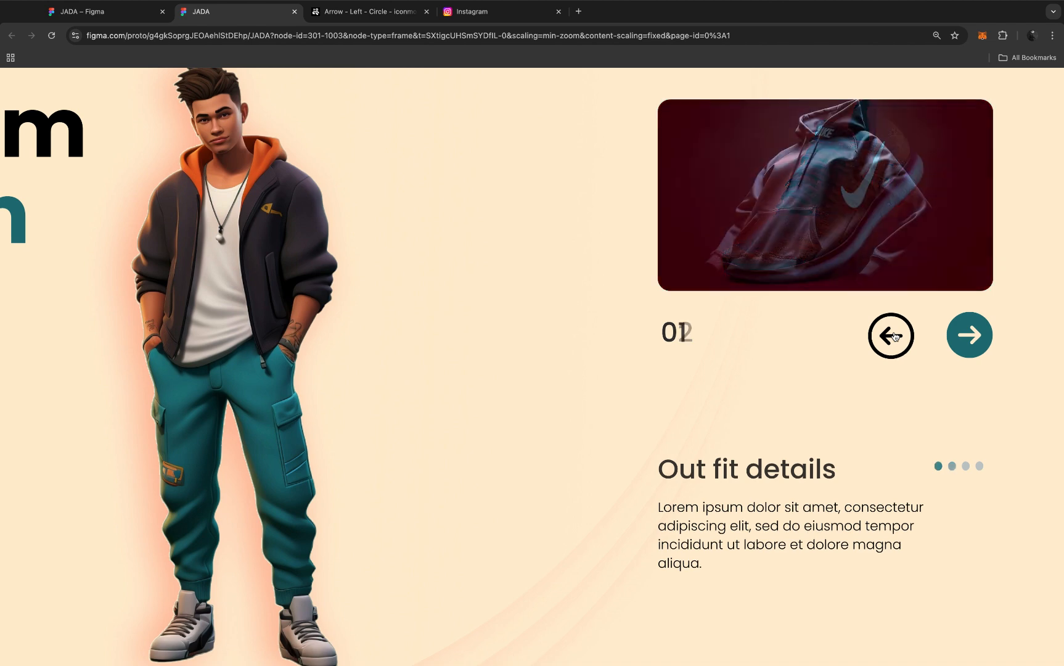
# Step: Repeat the forward run to slide 04 and the backward run to slide 01, ending on slide 04 with the whole landing page shown
pyautogui.click(974, 329)
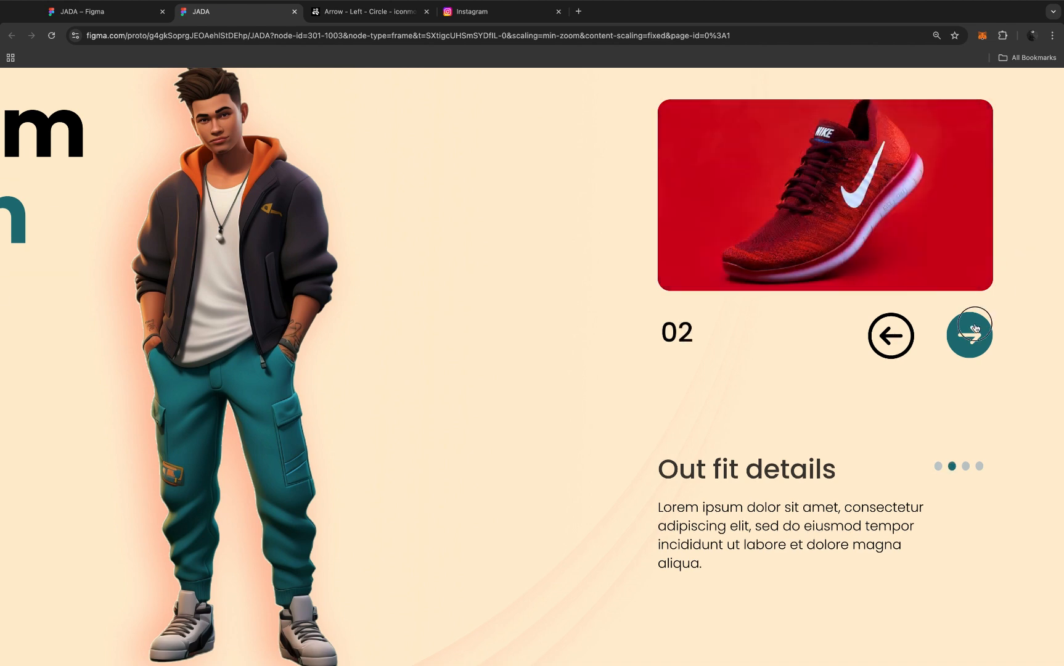
pyautogui.click(975, 329)
pyautogui.click(975, 329)
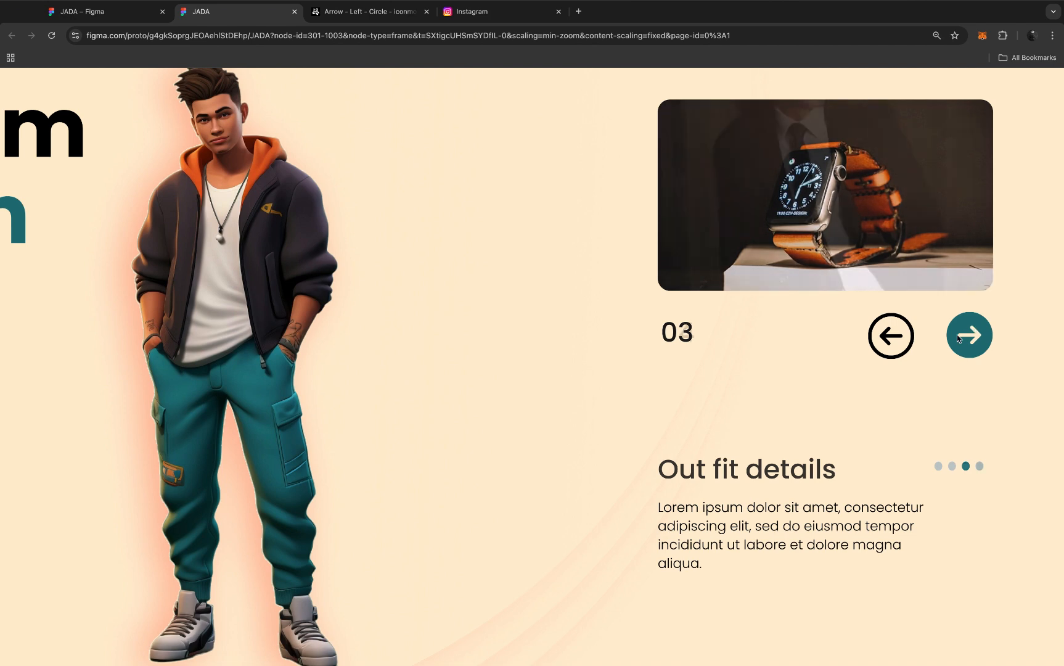
pyautogui.click(890, 339)
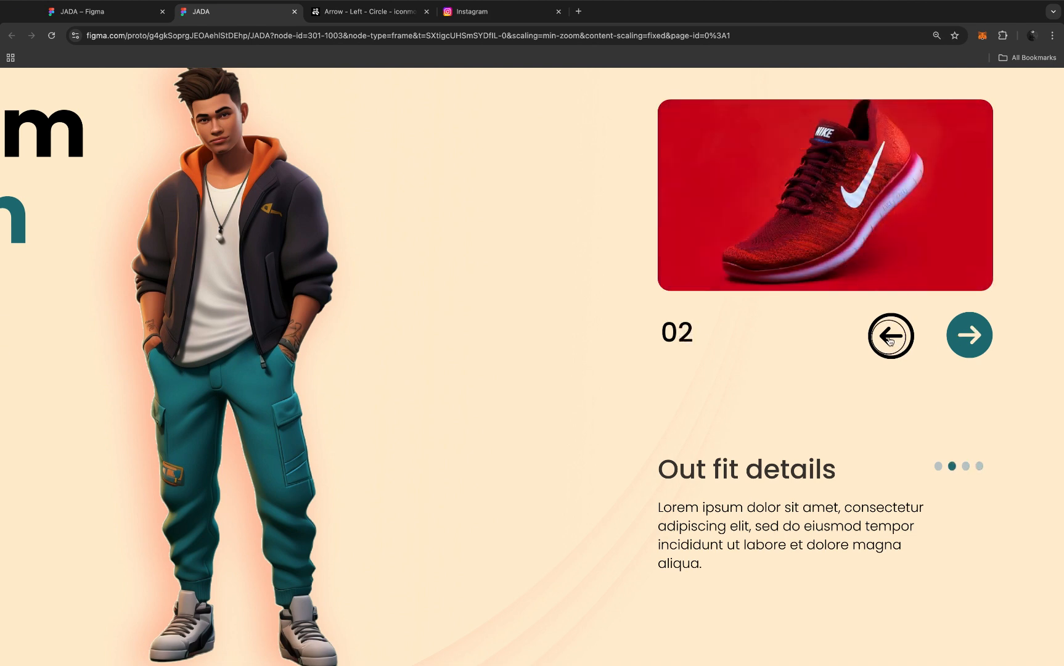
pyautogui.click(890, 336)
pyautogui.click(890, 336)
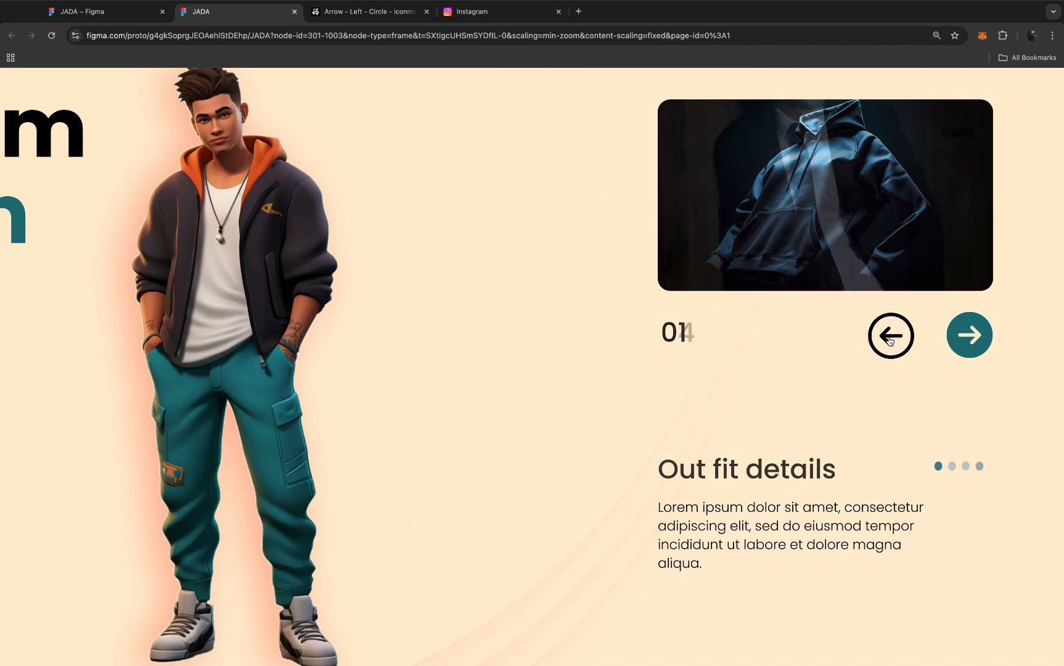
pyautogui.scroll(-5, 881, 354)
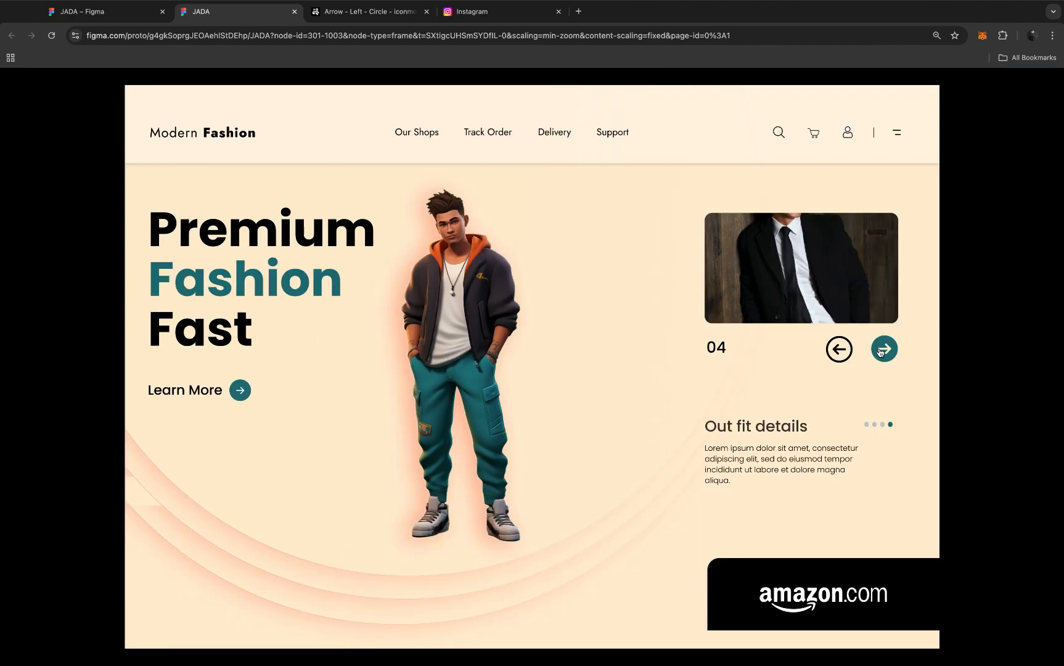
pyautogui.scroll(-1, 880, 353)
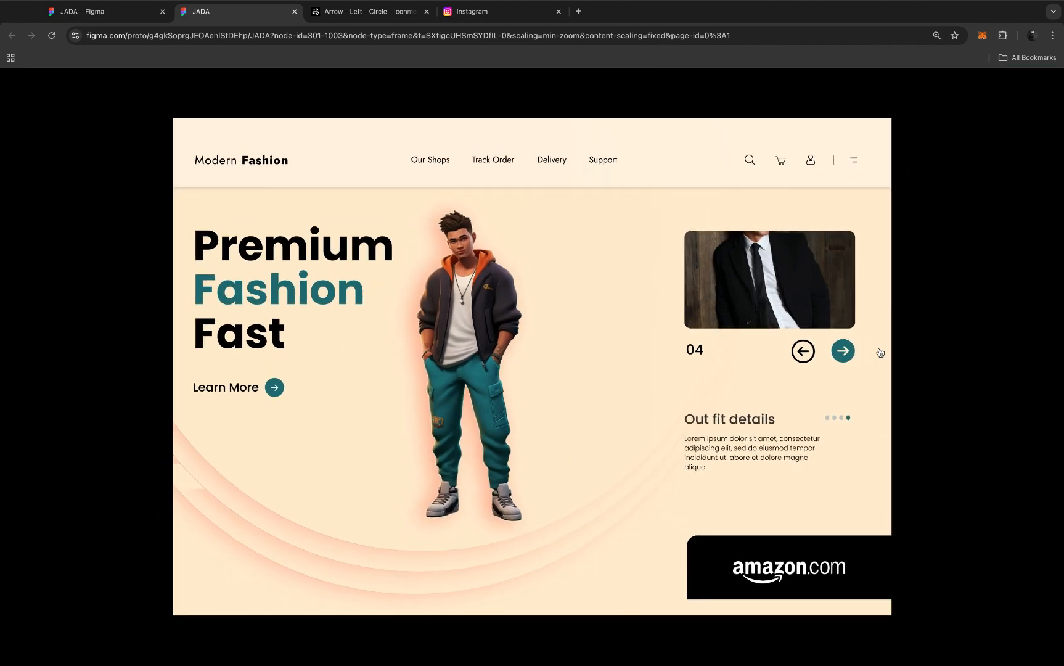